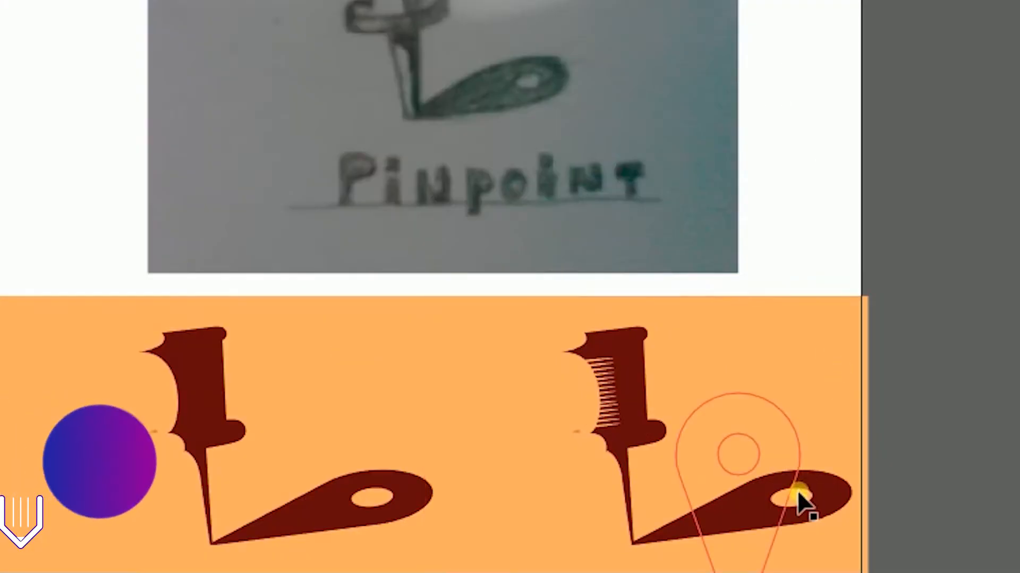
pyautogui.click(780, 501)
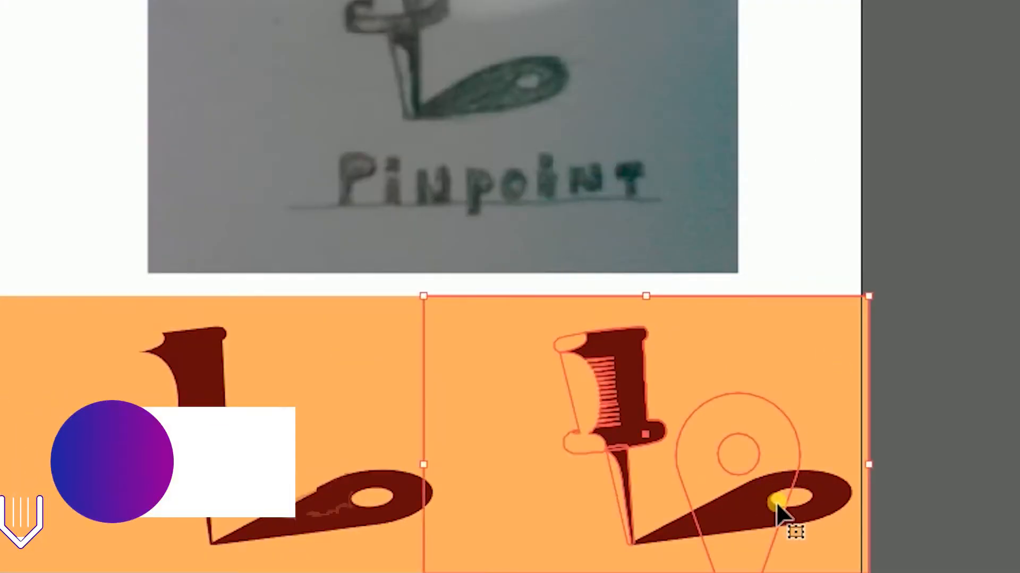
pyautogui.doubleClick(777, 502)
pyautogui.click(776, 502)
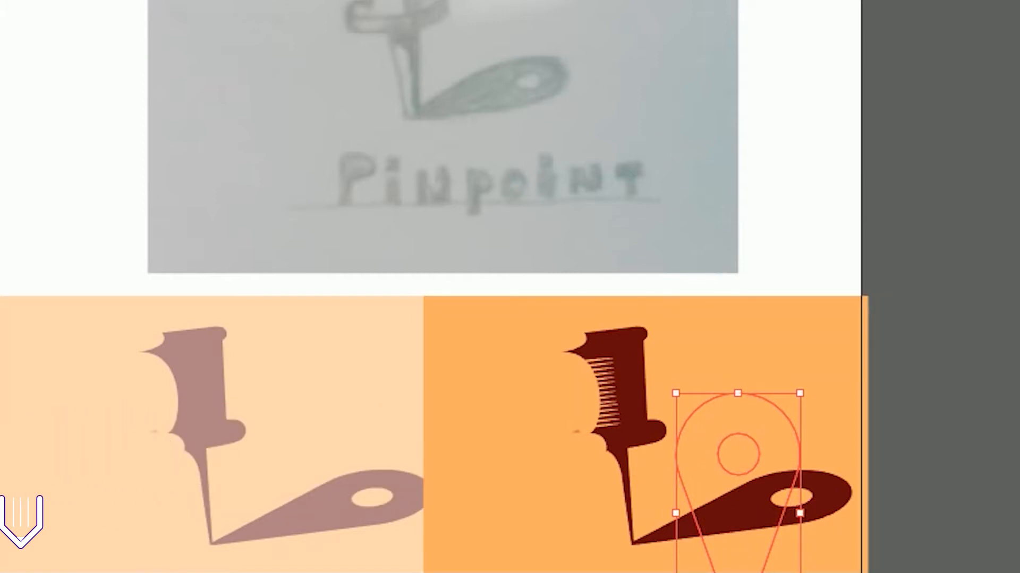
pyautogui.press('Escape')
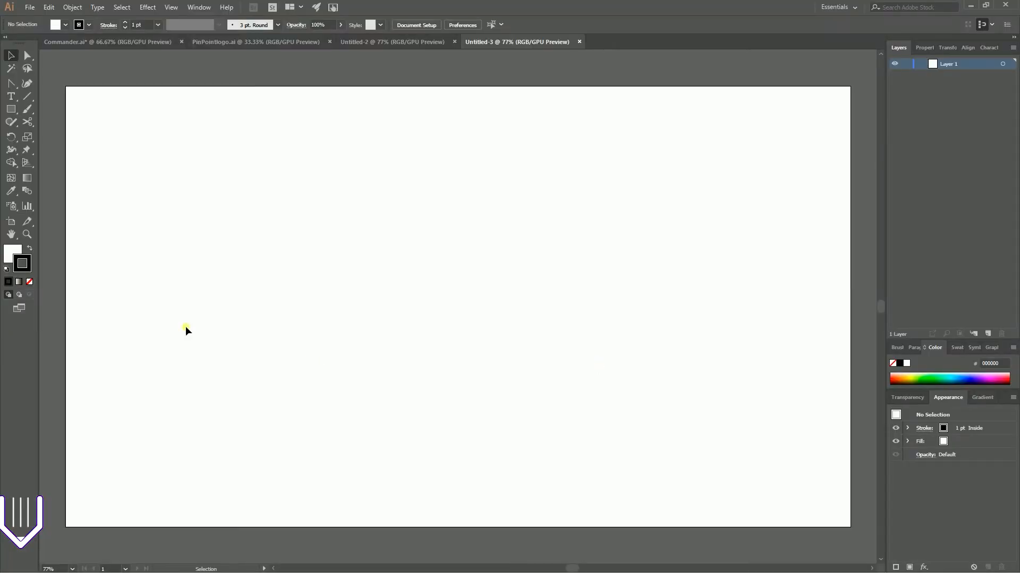
# Step: Draw an upright rectangle of about 320 × 400 px on the blank artboard
pyautogui.press('m')
pyautogui.moveTo(209, 150); pyautogui.dragTo(346, 318)
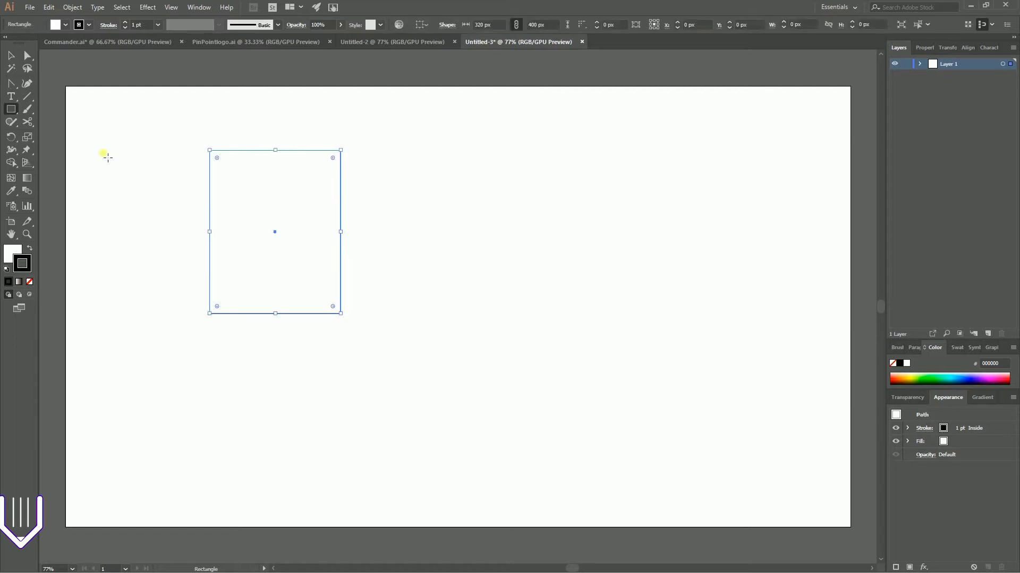
pyautogui.click(10, 55)
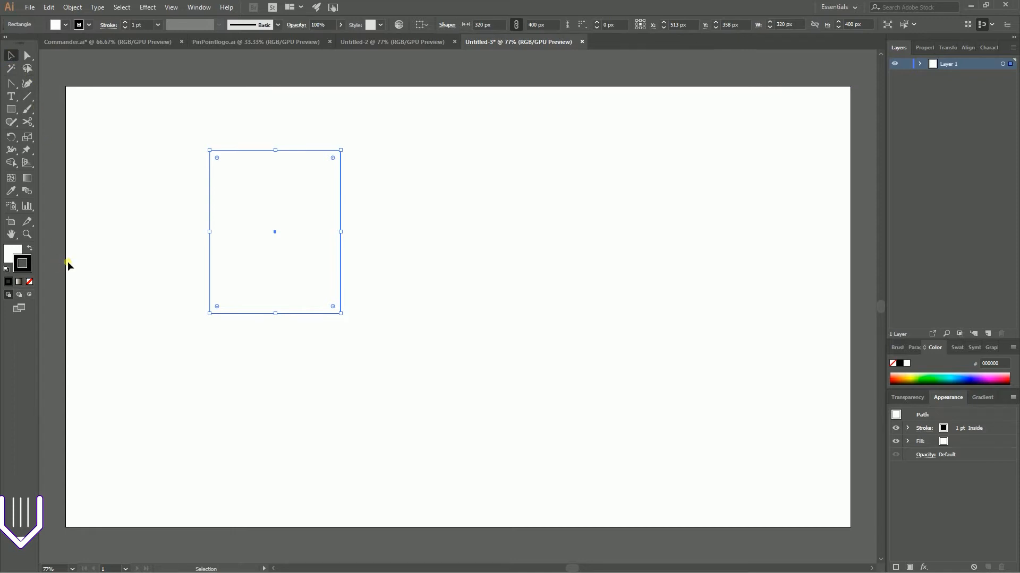
# Step: Give the rectangle a black fill with no stroke and move it slightly toward the middle of the artboard
pyautogui.hotkey('shift', 'x')
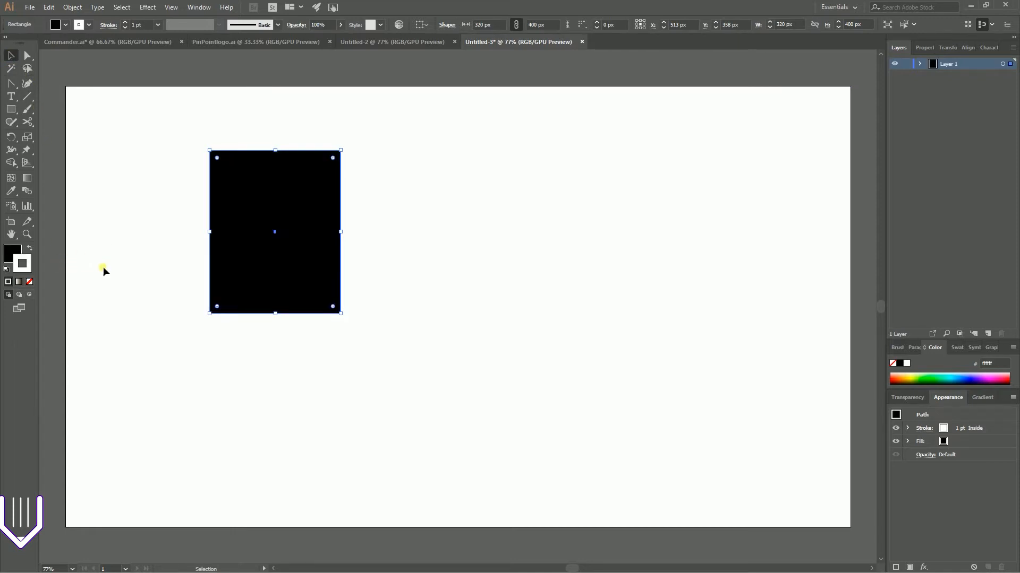
pyautogui.click(33, 285)
pyautogui.click(130, 228)
pyautogui.moveTo(257, 212); pyautogui.dragTo(324, 241)
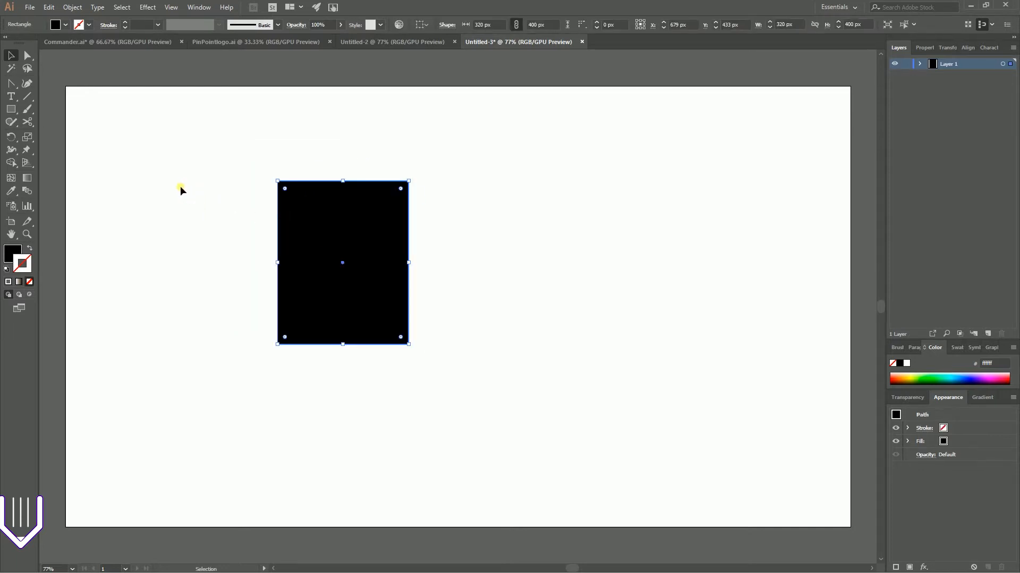
# Step: Taper the rectangle toward its base by scaling its two bottom anchor points horizontally inward
pyautogui.press('a')
pyautogui.moveTo(222, 321); pyautogui.dragTo(464, 365)
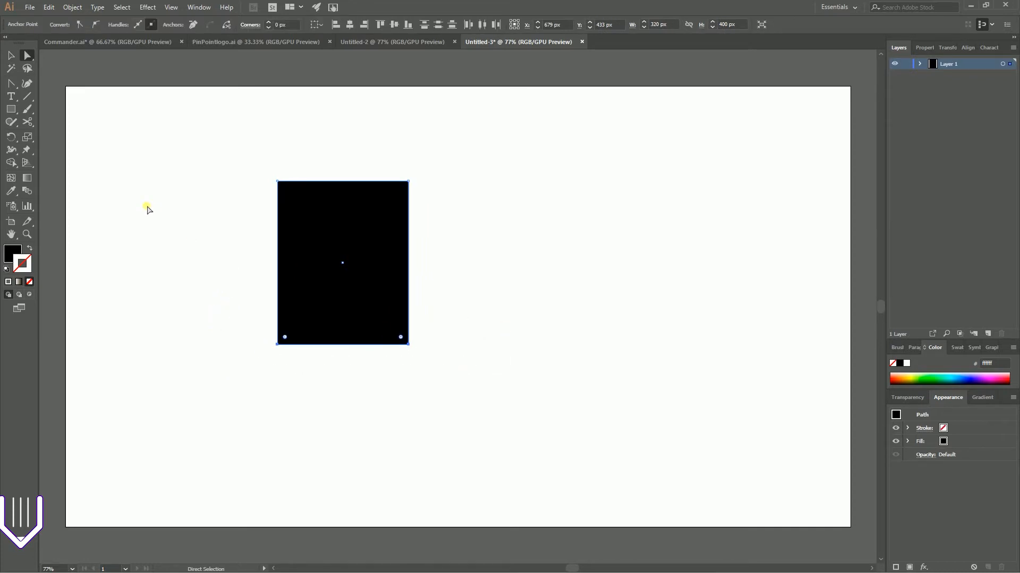
pyautogui.press('s')
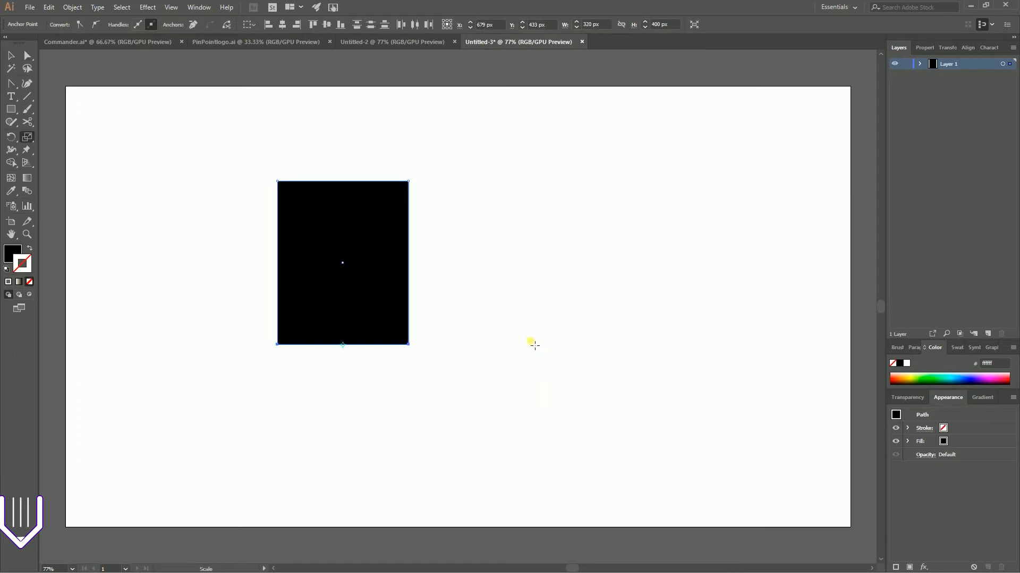
pyautogui.moveTo(532, 344); pyautogui.dragTo(466, 335)
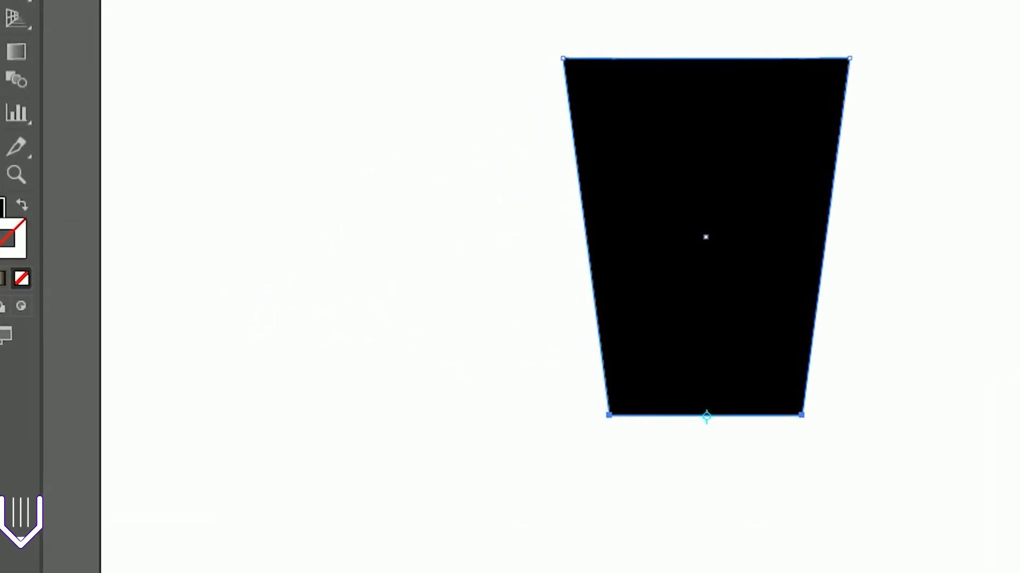
# Step: Add anchor points midway along the shape's edges and scale the two side midpoints horizontally inward to pinch the waist
pyautogui.click(98, 0)
pyautogui.moveTo(186, 215)
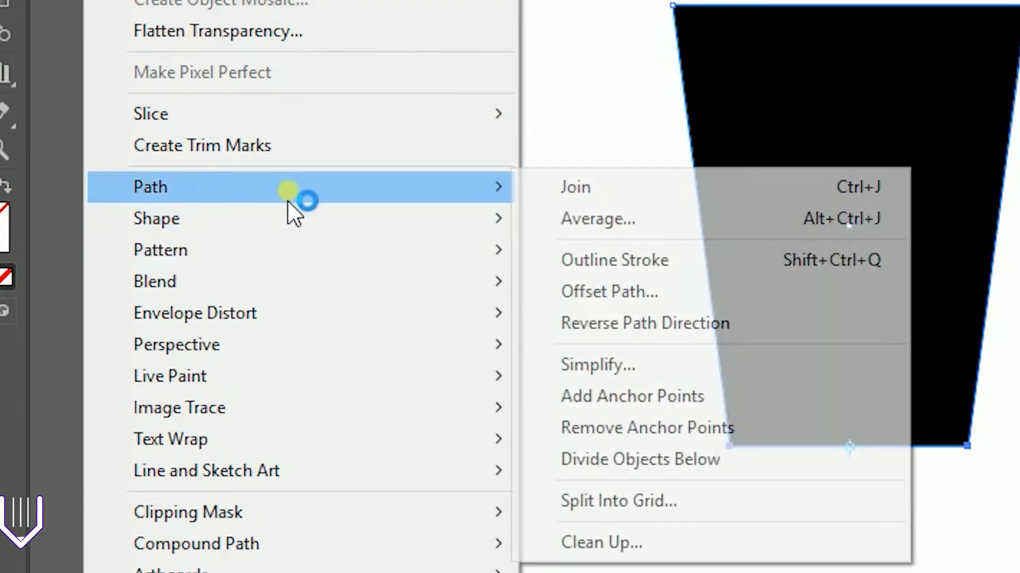
pyautogui.click(658, 398)
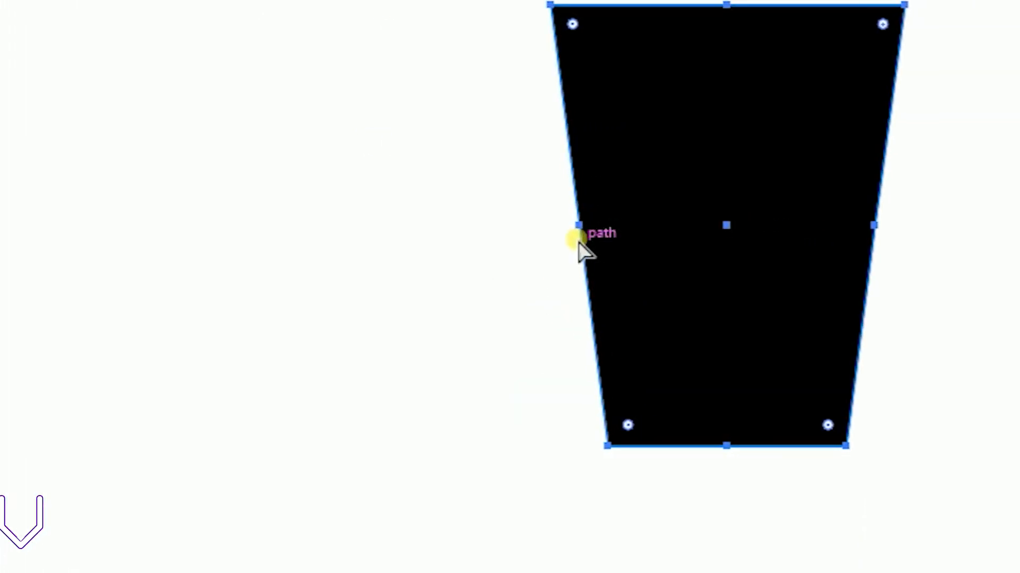
pyautogui.keyDown('shift'); pyautogui.click(818, 226); pyautogui.keyUp('shift')
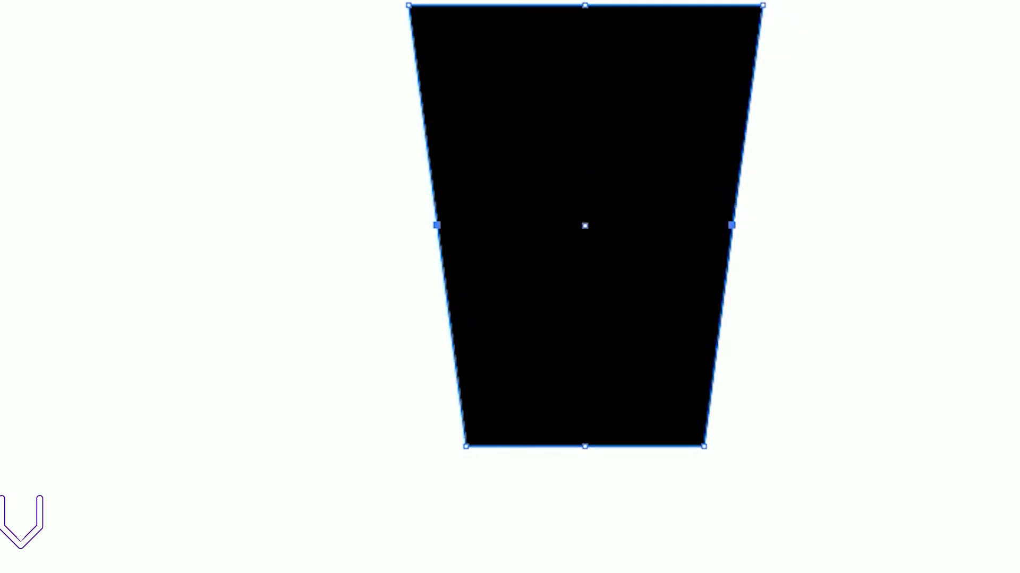
pyautogui.press('s')
pyautogui.moveTo(971, 240); pyautogui.dragTo(868, 221)
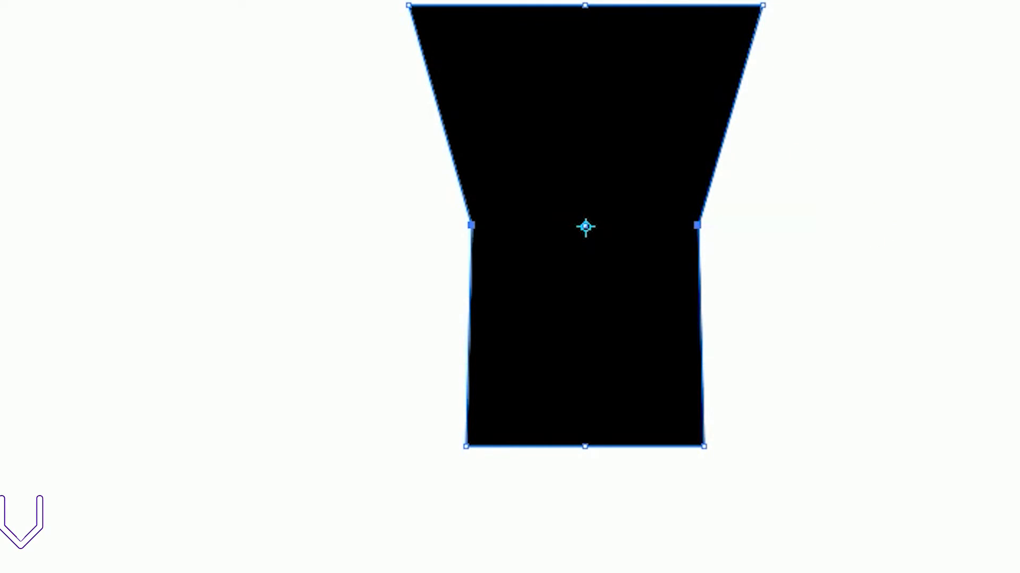
# Step: Change Layer 1's color to Gold in the layer options
pyautogui.press('a')
pyautogui.click(951, 232)
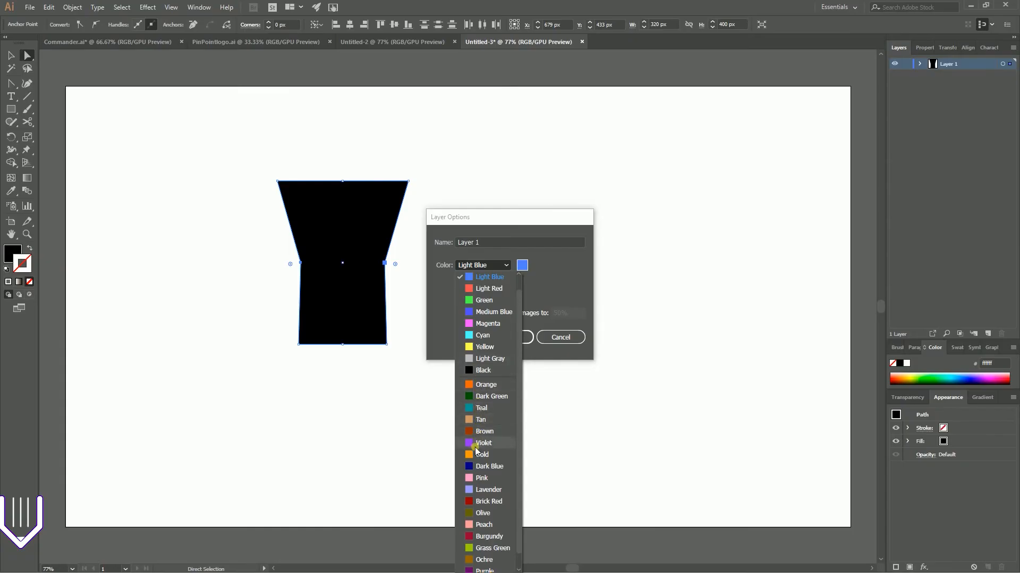
pyautogui.click(502, 454)
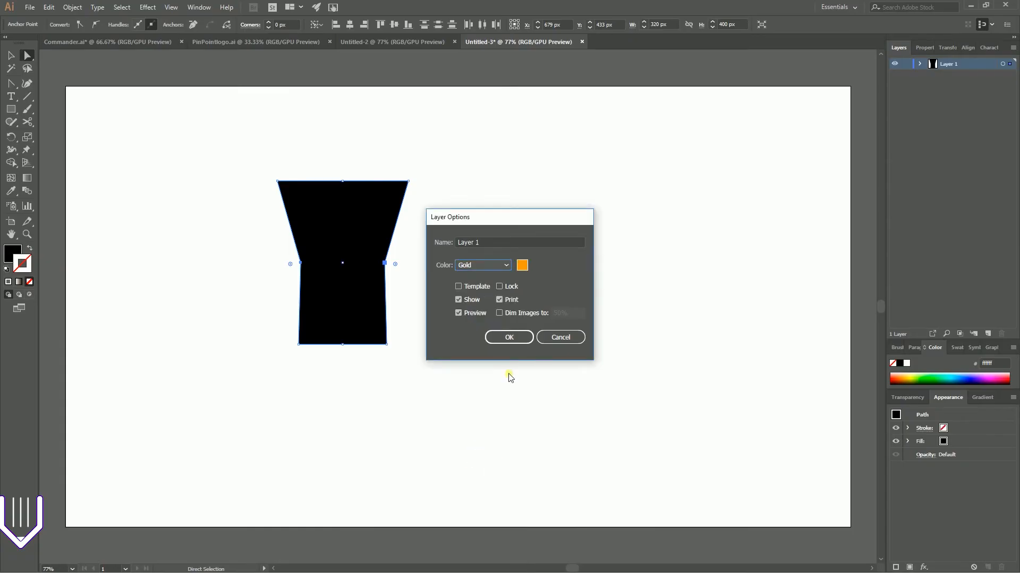
pyautogui.click(508, 337)
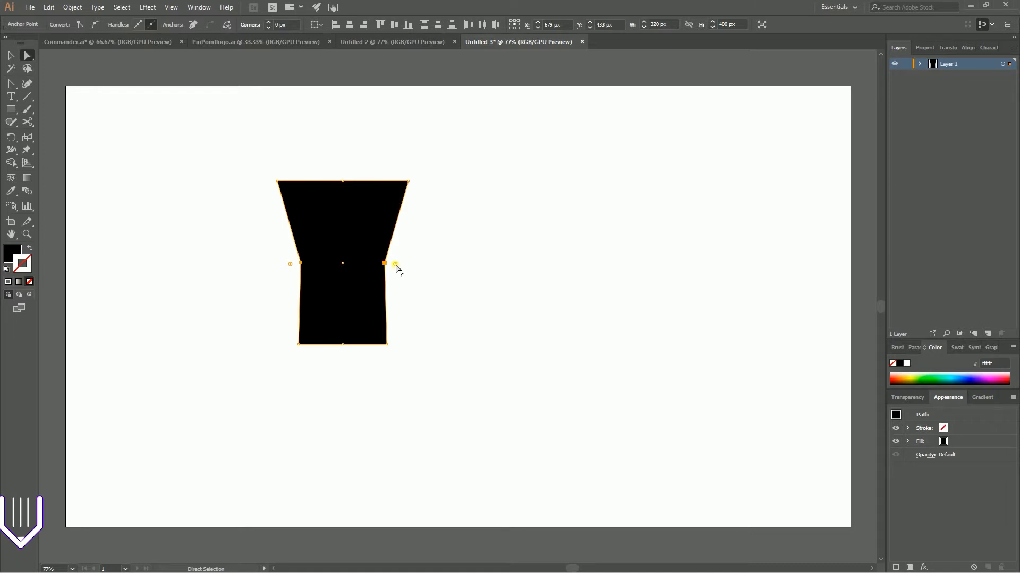
# Step: Round the two waist corners to the maximum so the sides become smooth concave curves
pyautogui.press('super+plus')
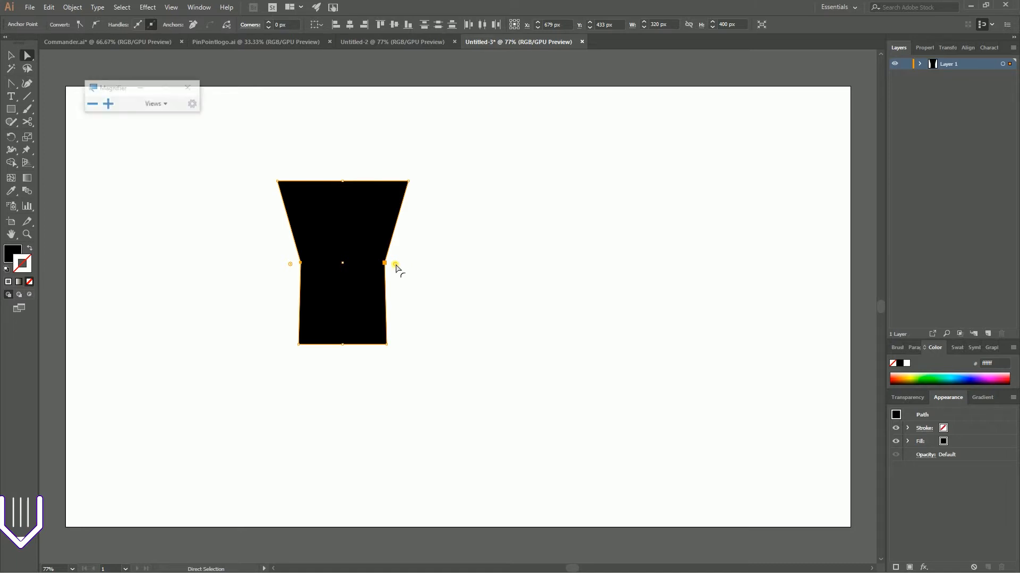
pyautogui.press('super+Escape')
pyautogui.moveTo(396, 266); pyautogui.dragTo(815, 300)
pyautogui.click(545, 227)
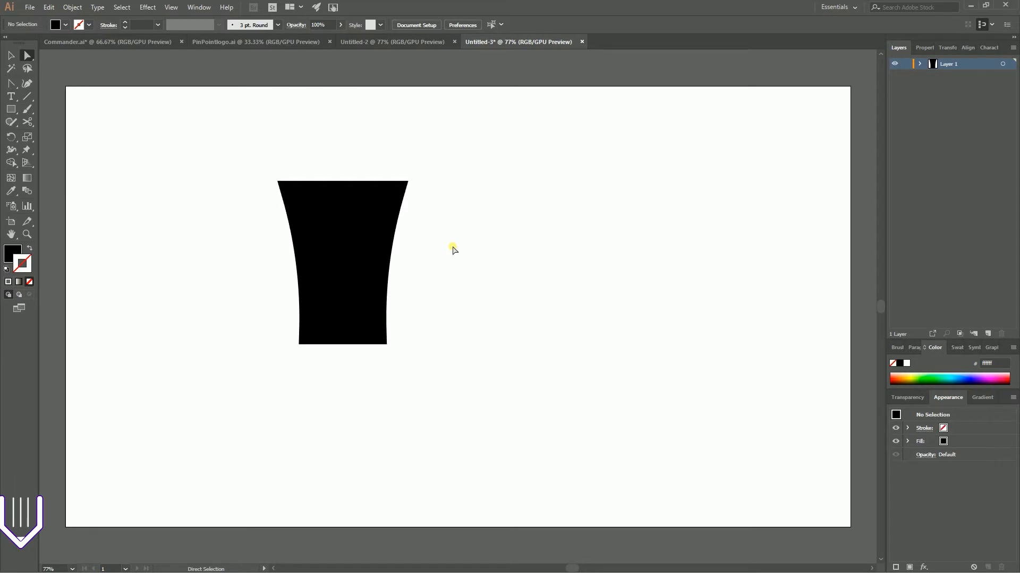
# Step: Draw a bar of about 360 × 52 px across the top of the body and center it horizontally with the body
pyautogui.press('m')
pyautogui.moveTo(268, 165); pyautogui.dragTo(416, 186)
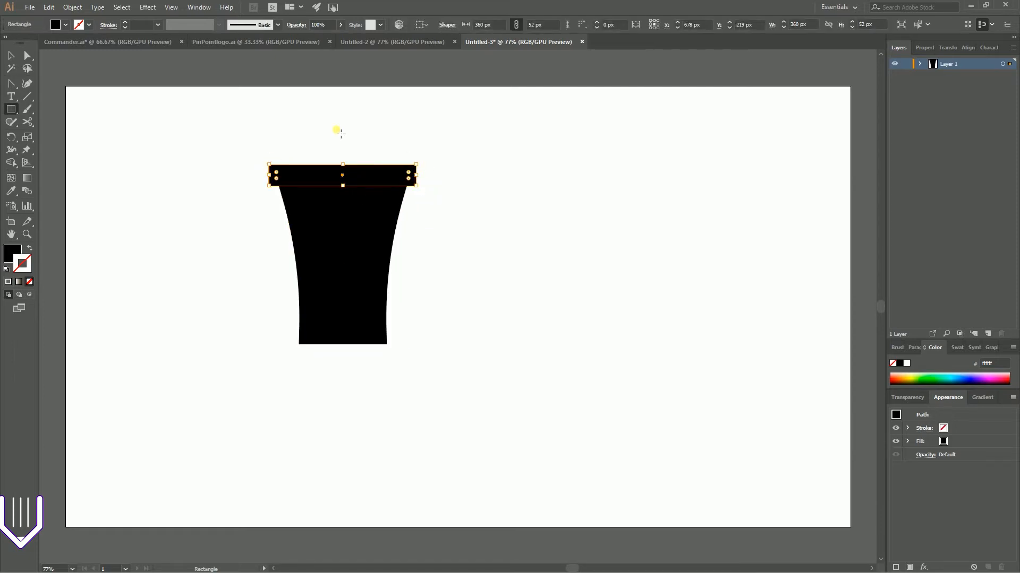
pyautogui.click(11, 55)
pyautogui.moveTo(255, 119); pyautogui.dragTo(430, 359)
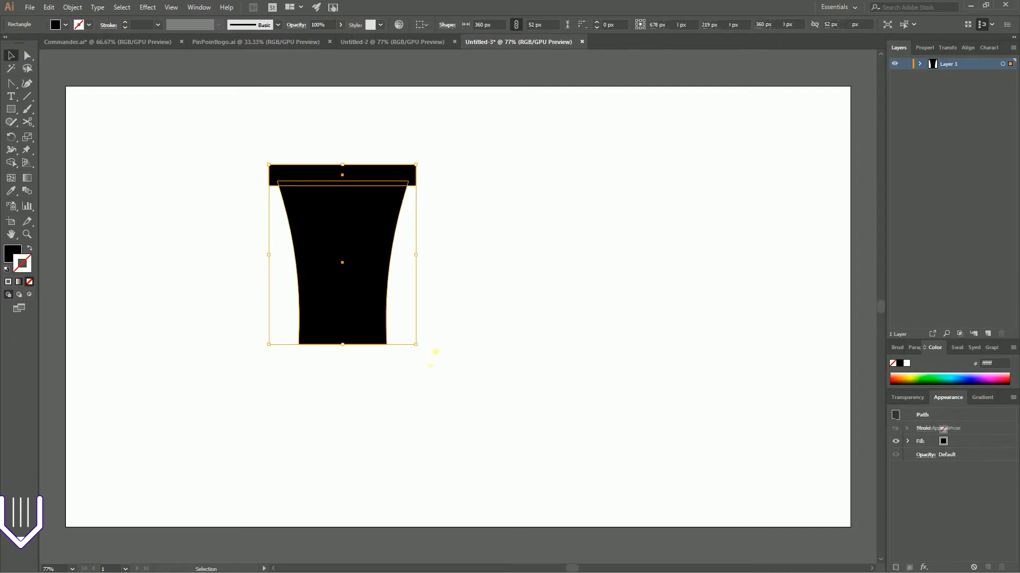
pyautogui.click(454, 24)
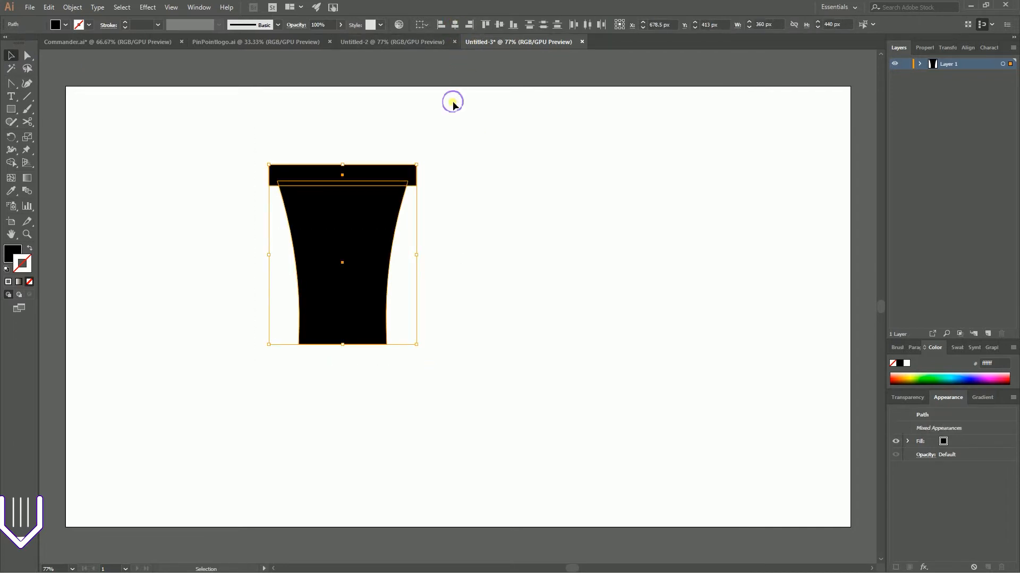
pyautogui.click(453, 101)
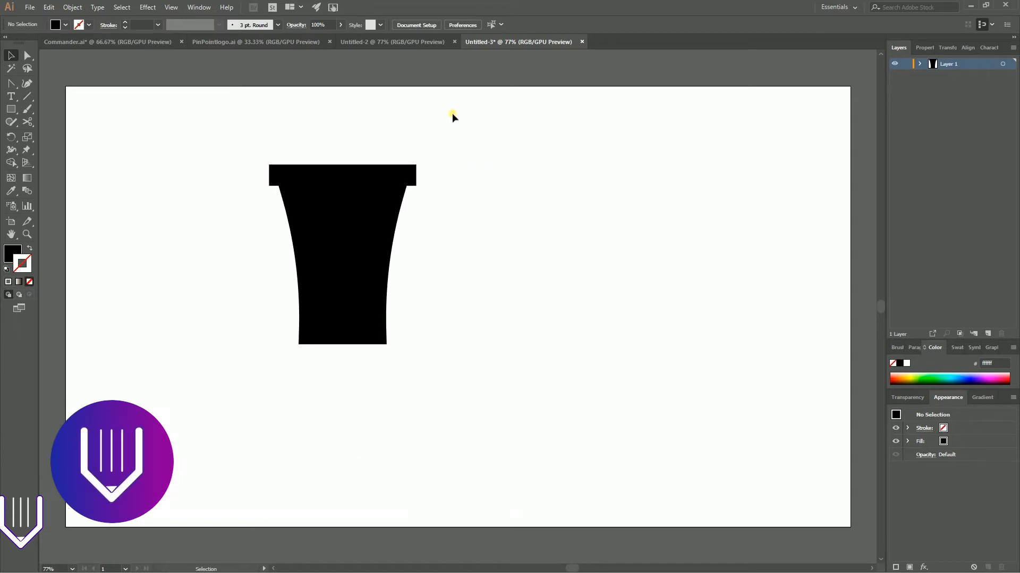
# Step: Duplicate the top bar onto the base of the body and move the whole handle up the artboard
pyautogui.moveTo(356, 173); pyautogui.dragTo(358, 345)
pyautogui.click(448, 289)
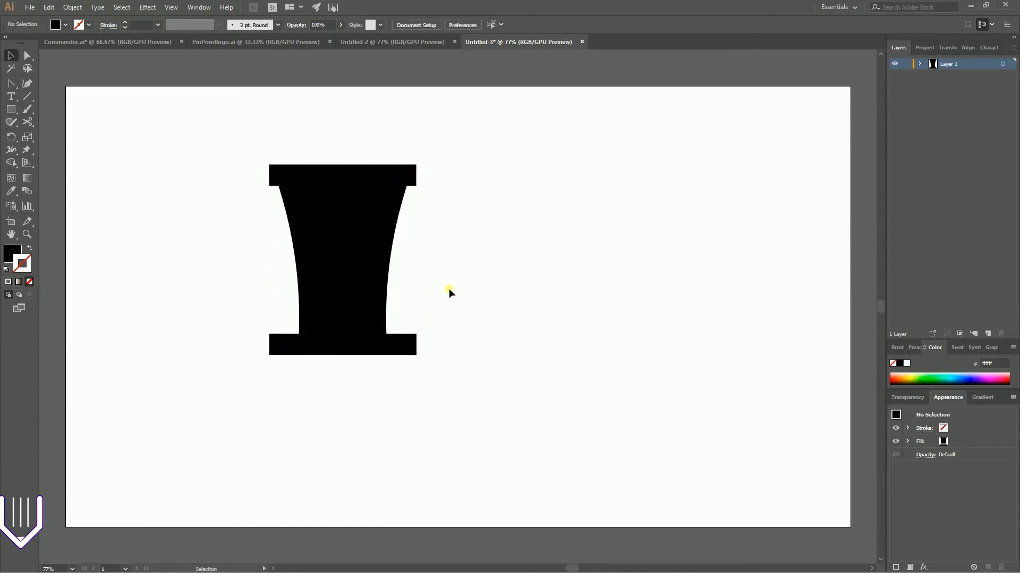
pyautogui.moveTo(232, 119); pyautogui.dragTo(439, 398)
pyautogui.moveTo(359, 247); pyautogui.dragTo(358, 198)
pyautogui.click(457, 201)
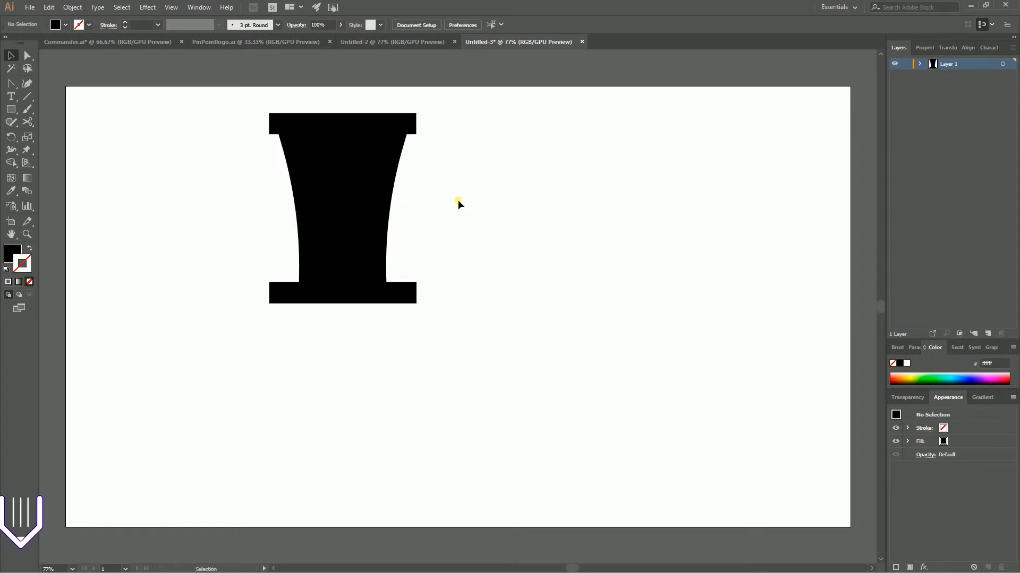
# Step: Draw a downward-pointing triangle of about 409 × 355 px with the Polygon tool and place it below the handle
pyautogui.click(10, 109)
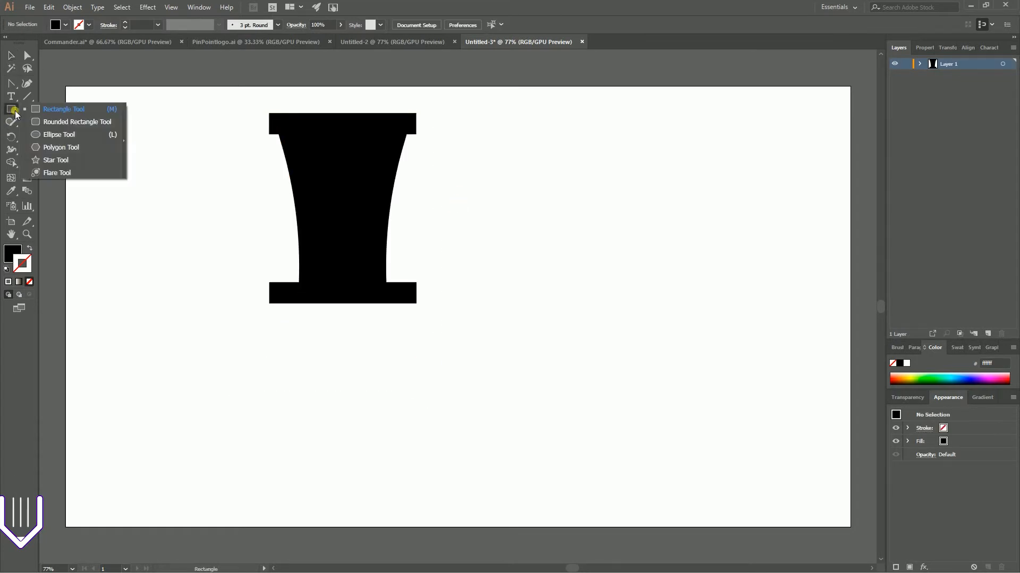
pyautogui.click(76, 148)
pyautogui.moveTo(339, 350); pyautogui.dragTo(342, 442)
pyautogui.press('Up')
pyautogui.press('Up')
pyautogui.press('Up')
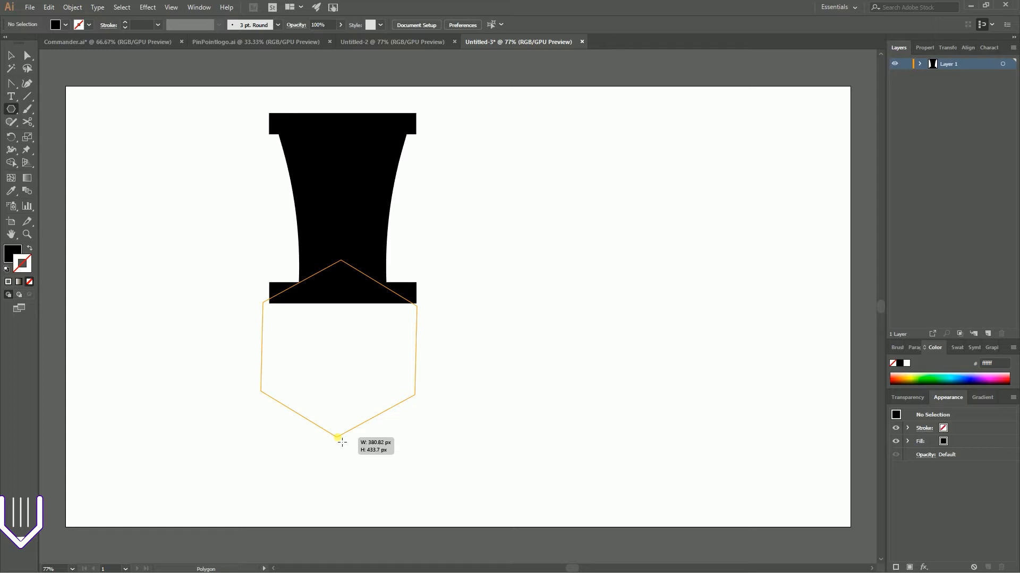
pyautogui.press('Down')
pyautogui.press('Down')
pyautogui.press('Down')
pyautogui.moveTo(342, 442); pyautogui.dragTo(340, 447)
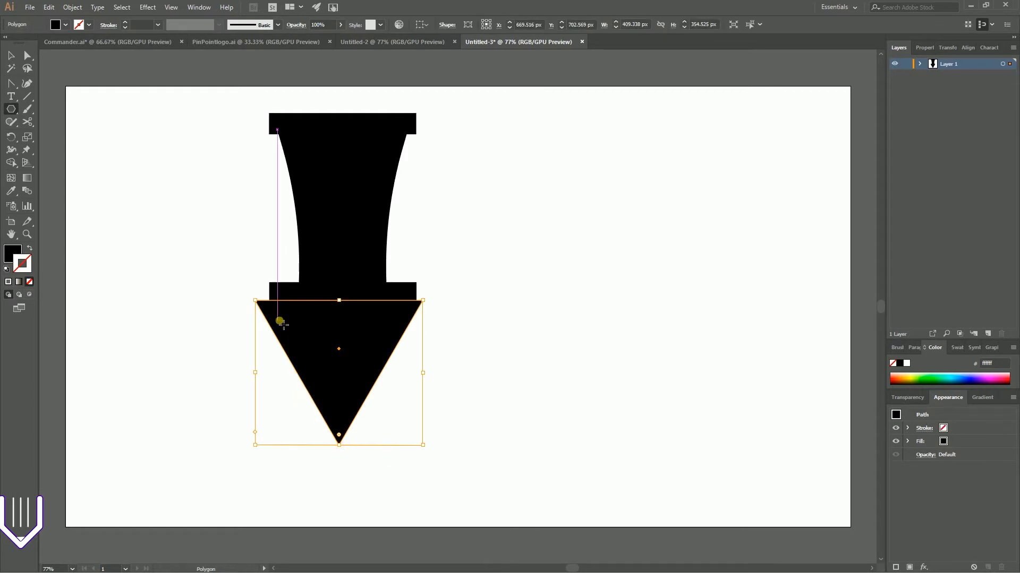
pyautogui.press('v')
pyautogui.moveTo(337, 330); pyautogui.dragTo(342, 377)
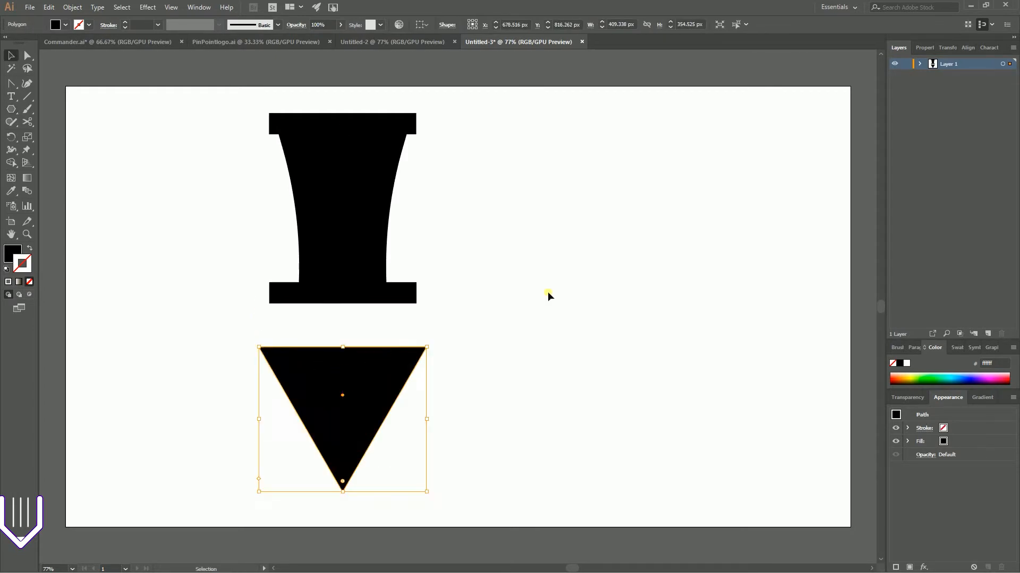
# Step: Narrow the triangle to about 87 px wide by scaling its two top anchor points inward
pyautogui.press('a')
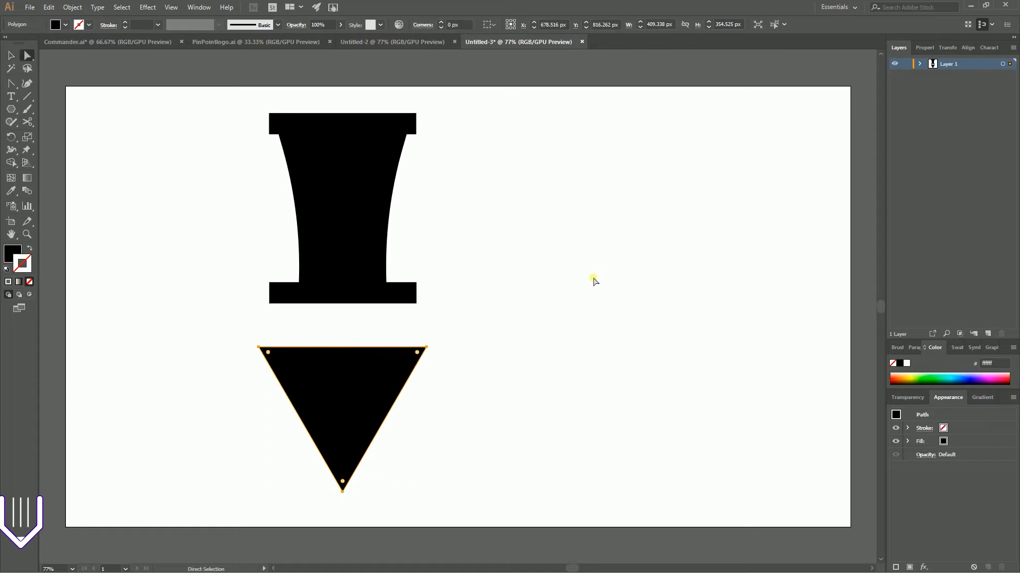
pyautogui.moveTo(498, 323); pyautogui.dragTo(229, 353)
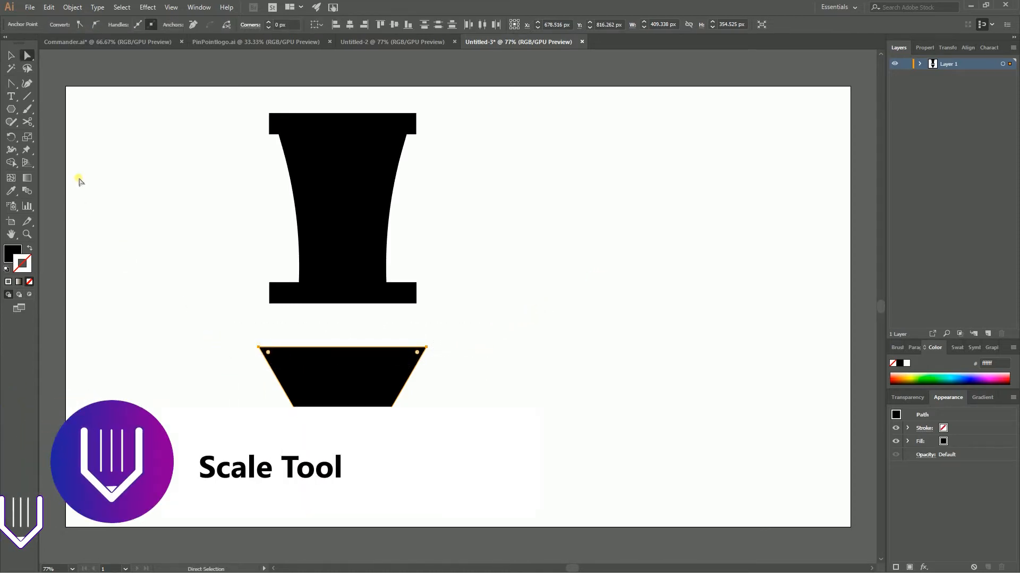
pyautogui.press('s')
pyautogui.moveTo(541, 346); pyautogui.dragTo(392, 342)
# Step: Move the narrow triangle up against the base bar and stretch its tip downward to form the needle
pyautogui.click(11, 55)
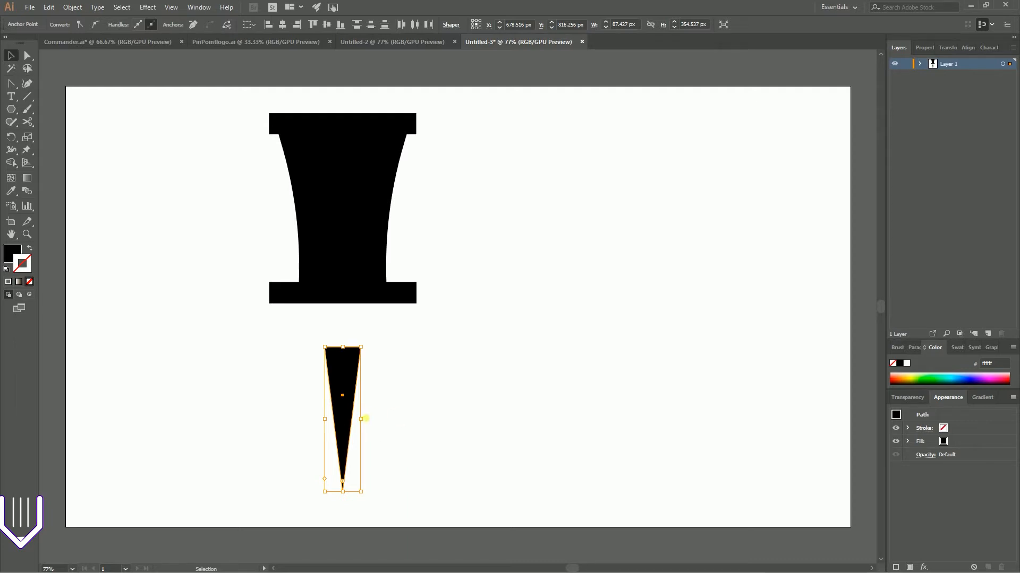
pyautogui.moveTo(346, 366); pyautogui.dragTo(342, 319)
pyautogui.moveTo(339, 444); pyautogui.dragTo(339, 477)
pyautogui.moveTo(336, 343); pyautogui.dragTo(334, 342)
pyautogui.click(438, 344)
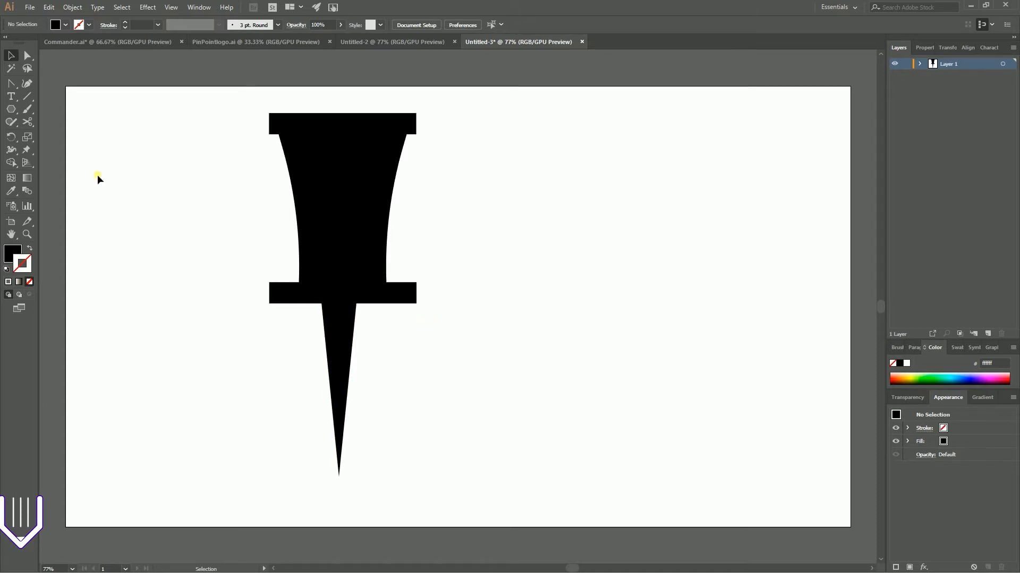
# Step: Draw a horizontal line across the needle and position it just above the pointed tip
pyautogui.press('\\')
pyautogui.moveTo(287, 440); pyautogui.dragTo(442, 441)
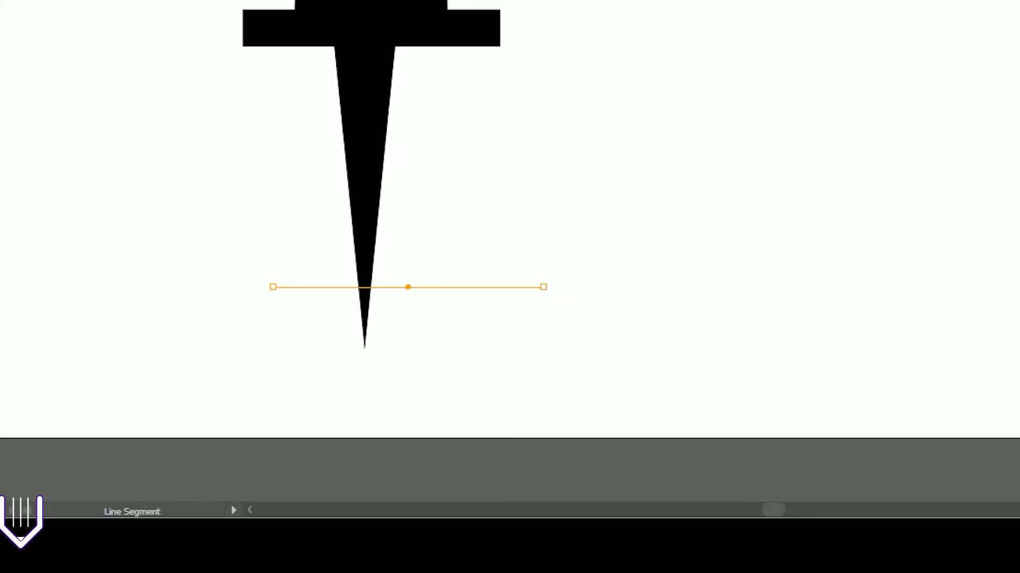
pyautogui.press('v')
pyautogui.moveTo(412, 292); pyautogui.dragTo(382, 316)
# Step: Divide the needle along the crossing line with the Shape Builder tool
pyautogui.keyDown('shift'); pyautogui.click(365, 335); pyautogui.keyUp('shift')
pyautogui.keyDown('shift'); pyautogui.click(365, 334); pyautogui.keyUp('shift')
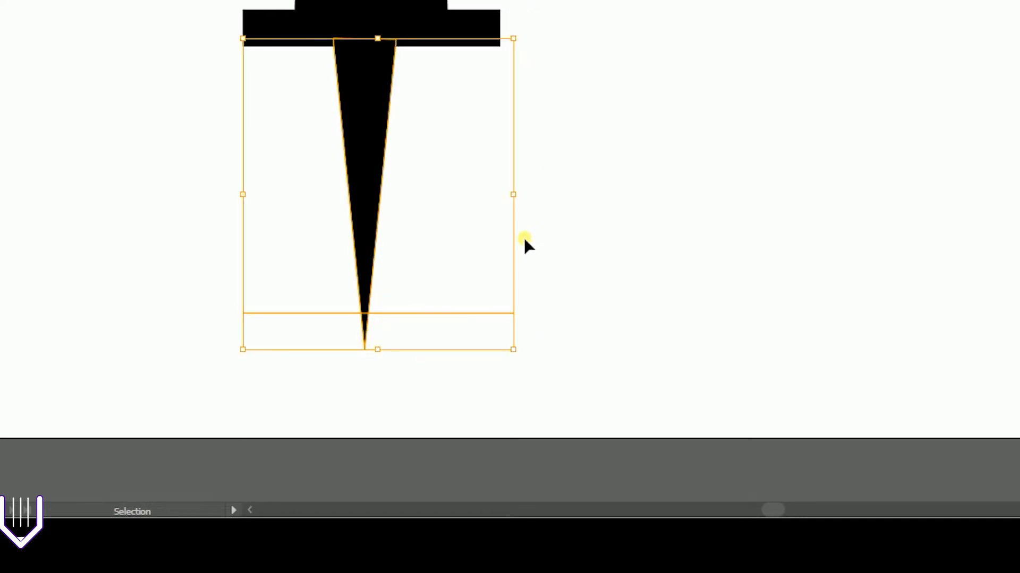
pyautogui.press('shift')
pyautogui.hotkey('shift', 'm')
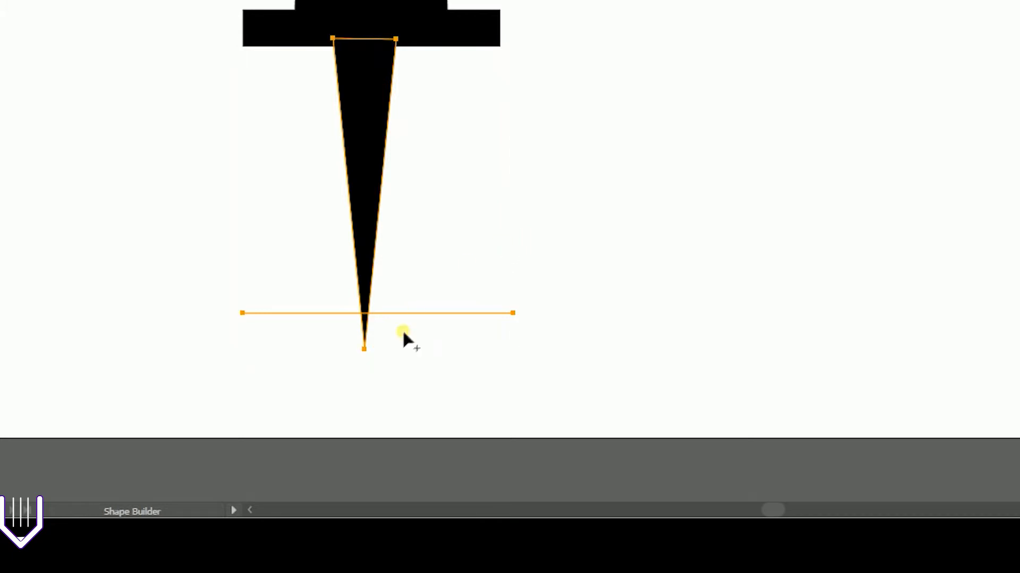
pyautogui.click(363, 327)
pyautogui.press('v')
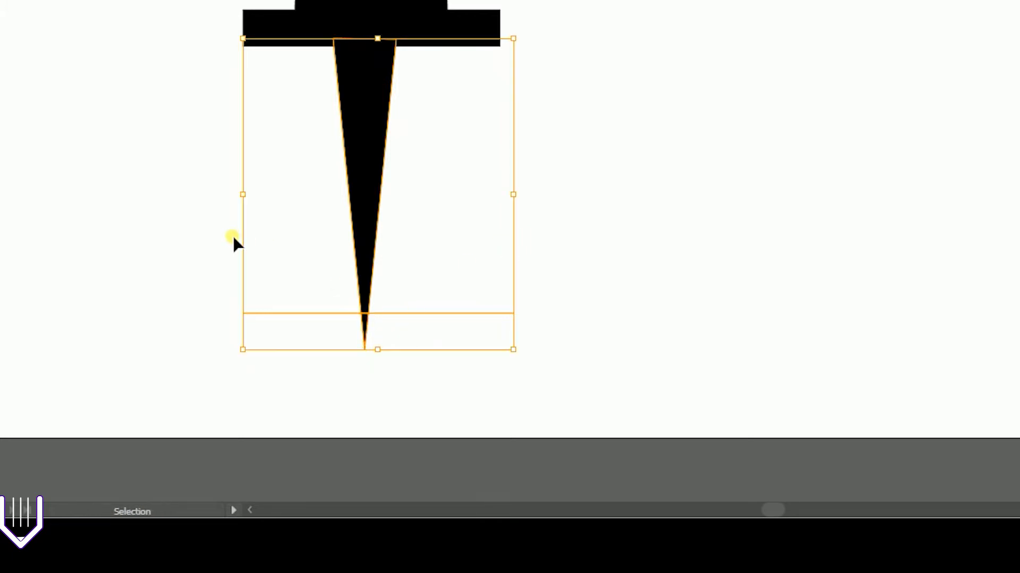
# Step: Delete the leftover line pieces and the cut-off point so the needle ends in a blunt tip
pyautogui.moveTo(266, 301); pyautogui.dragTo(296, 348)
pyautogui.press('Delete')
pyautogui.moveTo(452, 273); pyautogui.dragTo(410, 315)
pyautogui.press('Delete')
pyautogui.press('Delete')
pyautogui.click(460, 263)
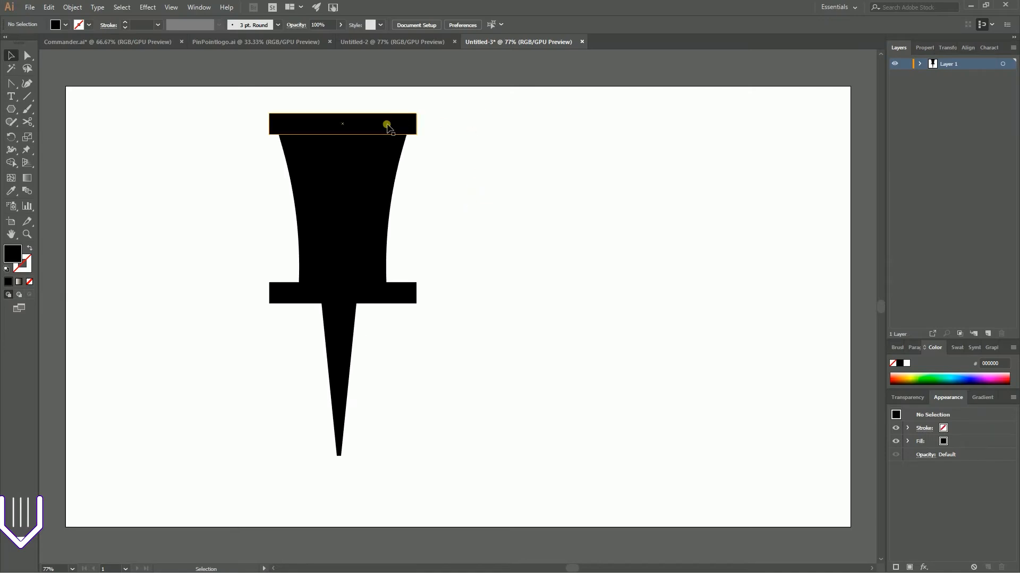
# Step: Fully round the corners of the top bar and the base bar
pyautogui.click(393, 126)
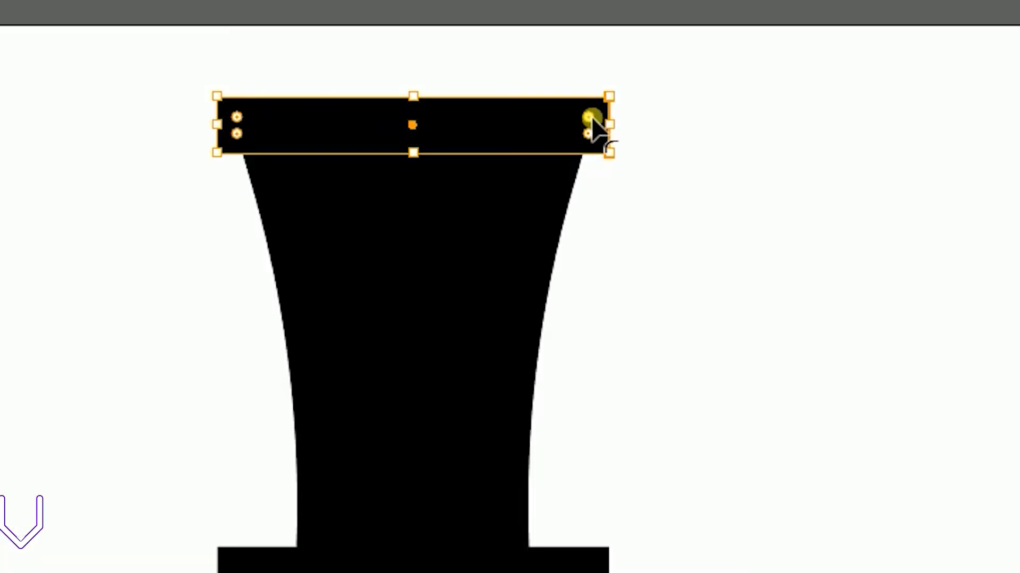
pyautogui.moveTo(593, 127); pyautogui.dragTo(463, 187)
pyautogui.click(713, 183)
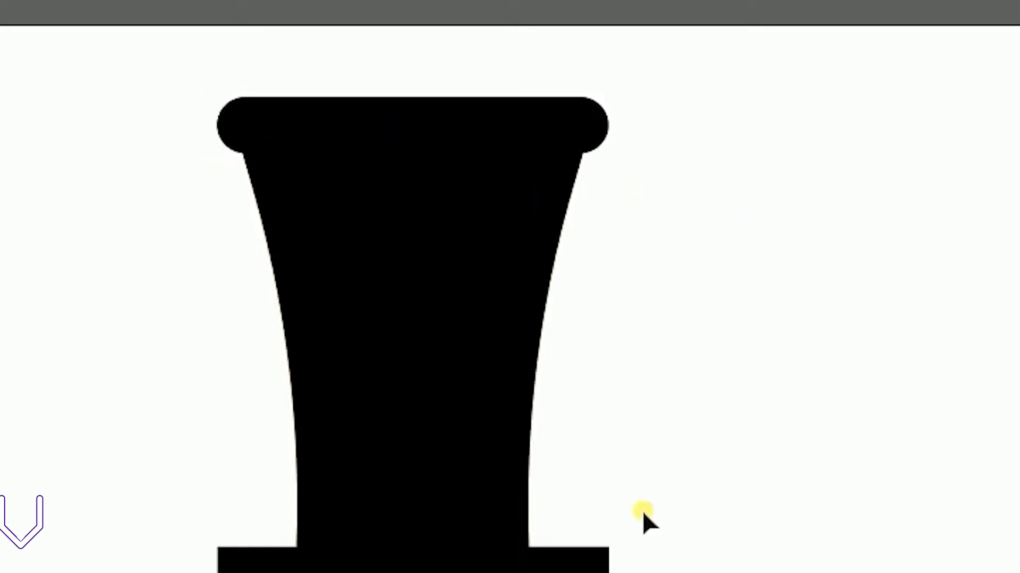
pyautogui.click(540, 561)
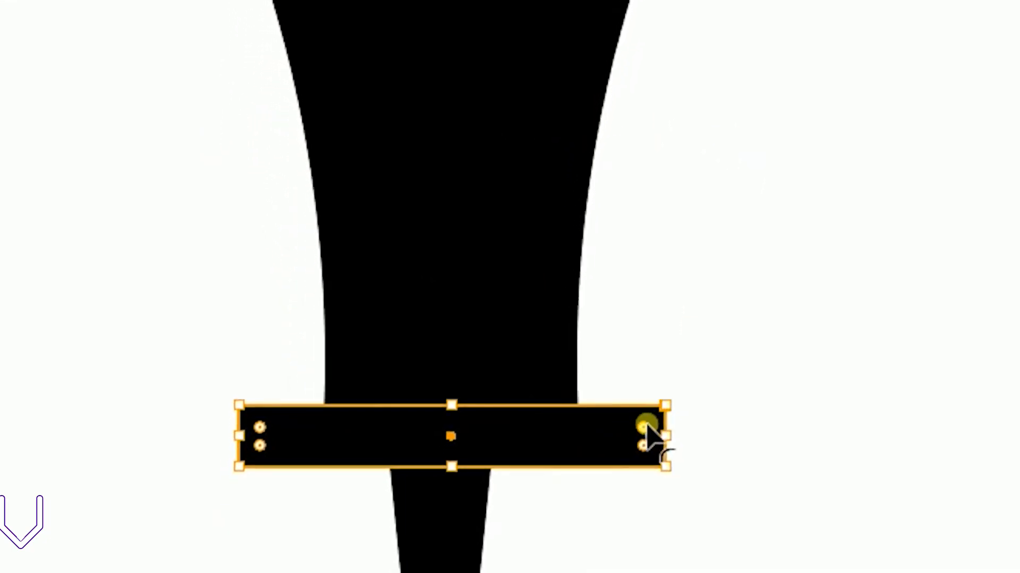
pyautogui.moveTo(649, 432); pyautogui.dragTo(552, 472)
pyautogui.click(898, 362)
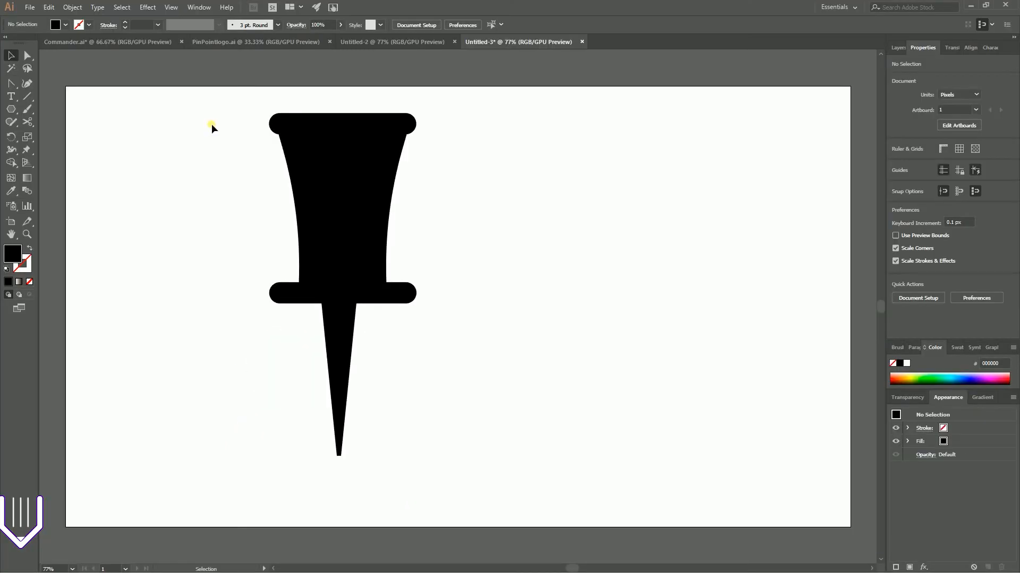
# Step: Align all the pushpin parts on their horizontal centres and unite them into a single shape
pyautogui.moveTo(212, 125); pyautogui.dragTo(465, 356)
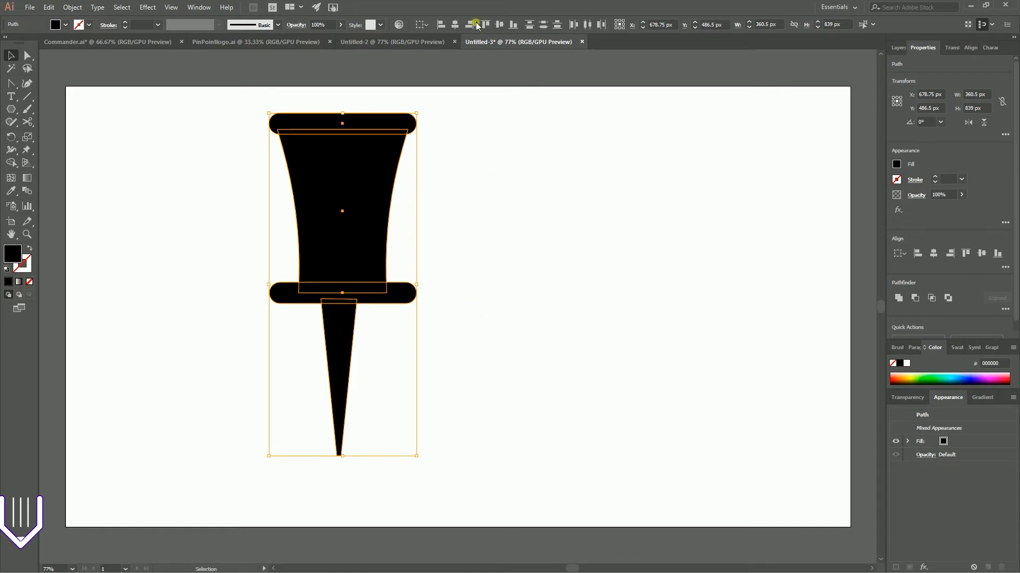
pyautogui.click(456, 25)
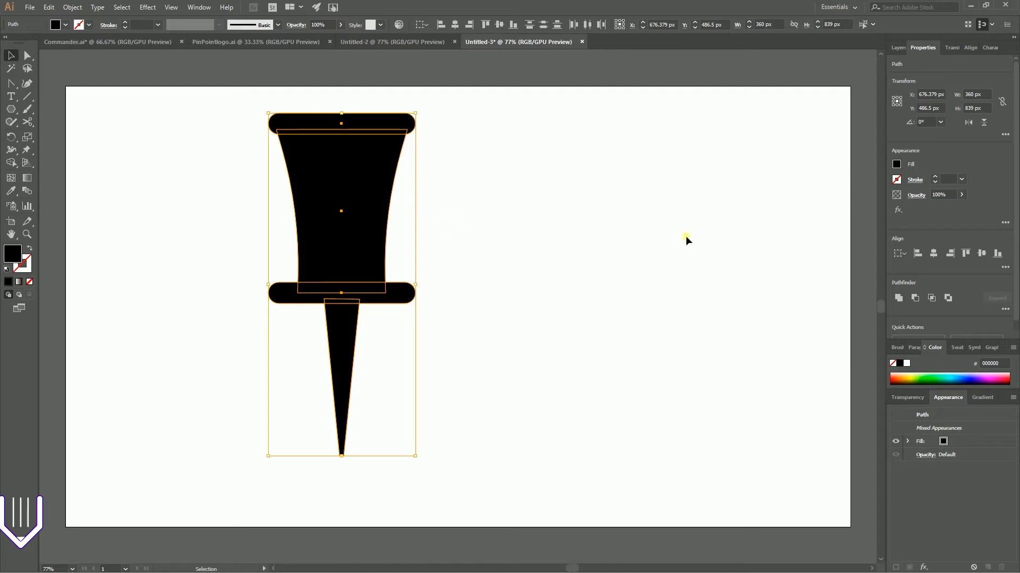
pyautogui.click(900, 295)
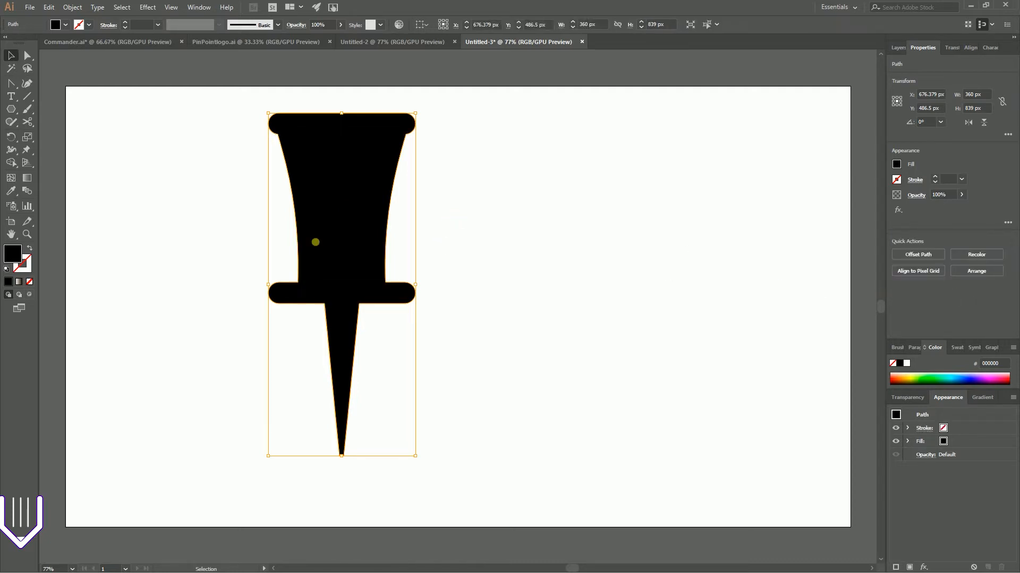
pyautogui.click(167, 237)
# Step: Draw a vertical line through the full height of the pushpin and align both on their horizontal centres
pyautogui.press('\\')
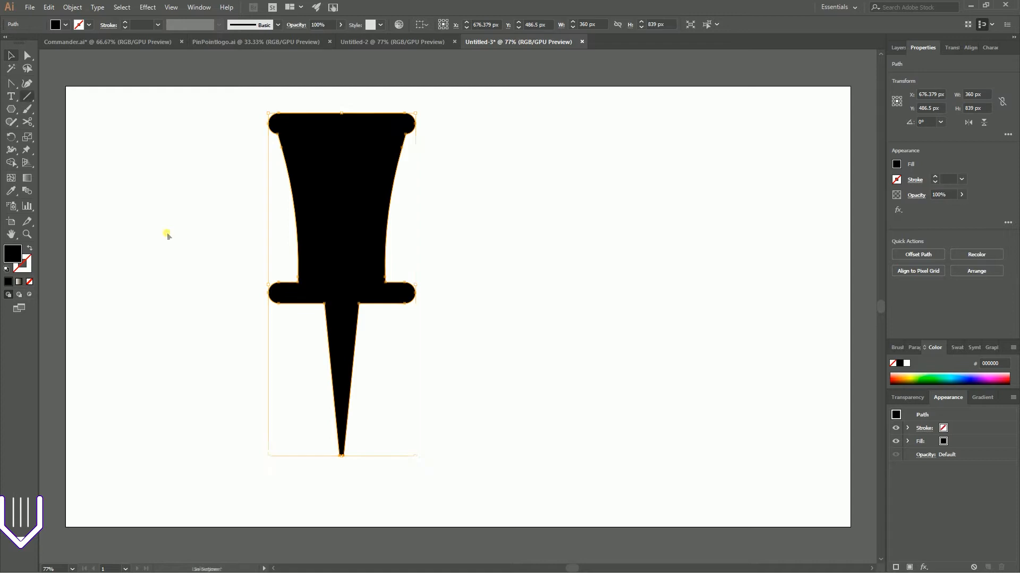
pyautogui.moveTo(336, 92); pyautogui.dragTo(336, 502)
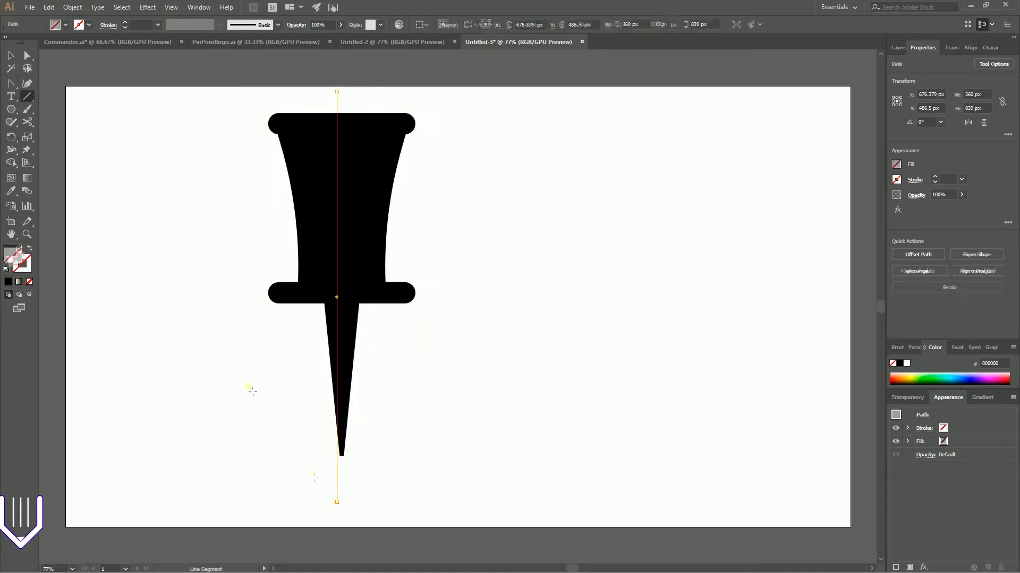
pyautogui.click(10, 55)
pyautogui.moveTo(202, 126); pyautogui.dragTo(450, 322)
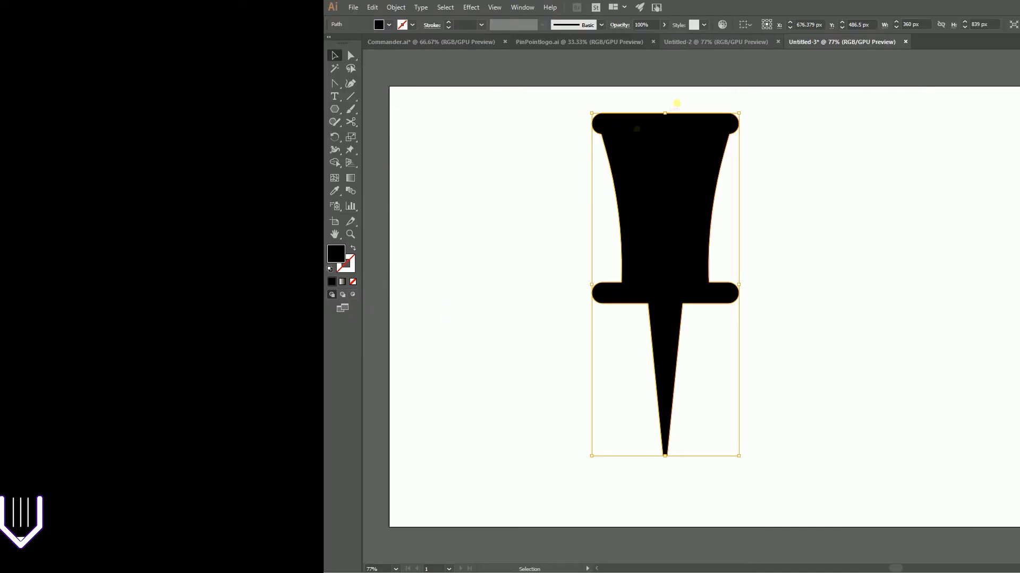
pyautogui.click(485, 151)
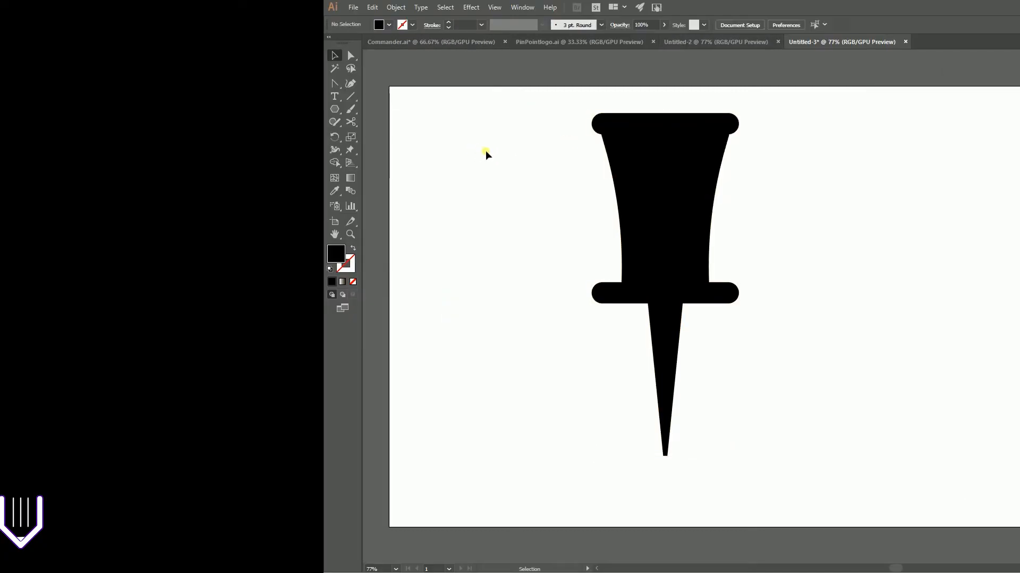
pyautogui.moveTo(486, 151); pyautogui.dragTo(808, 374)
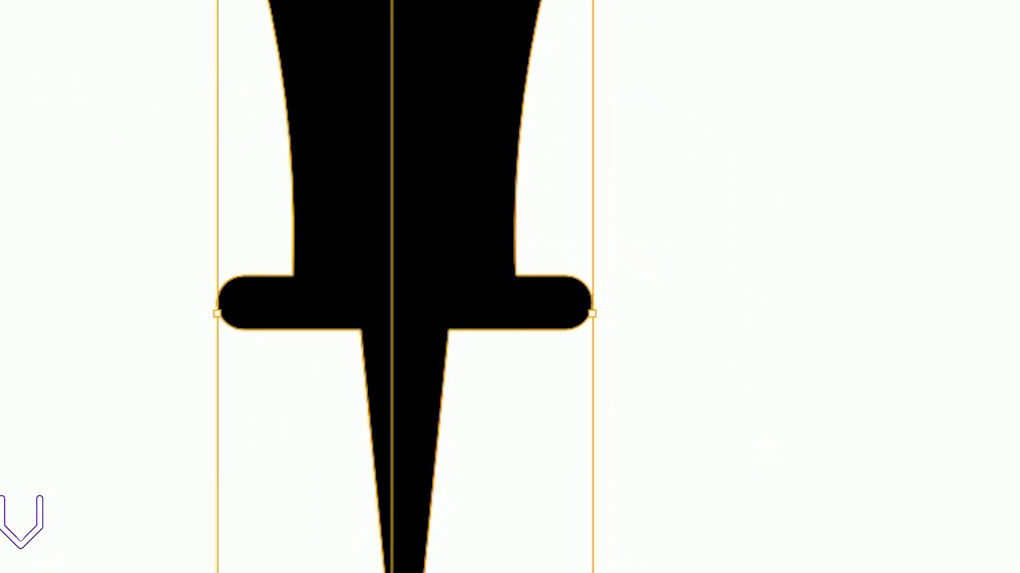
pyautogui.click(594, 2)
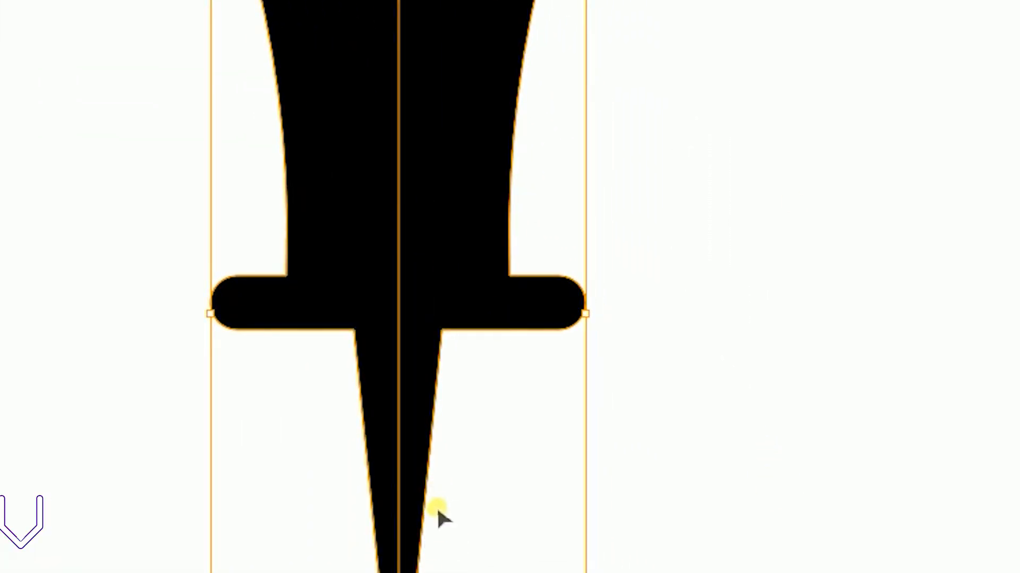
pyautogui.press('Escape')
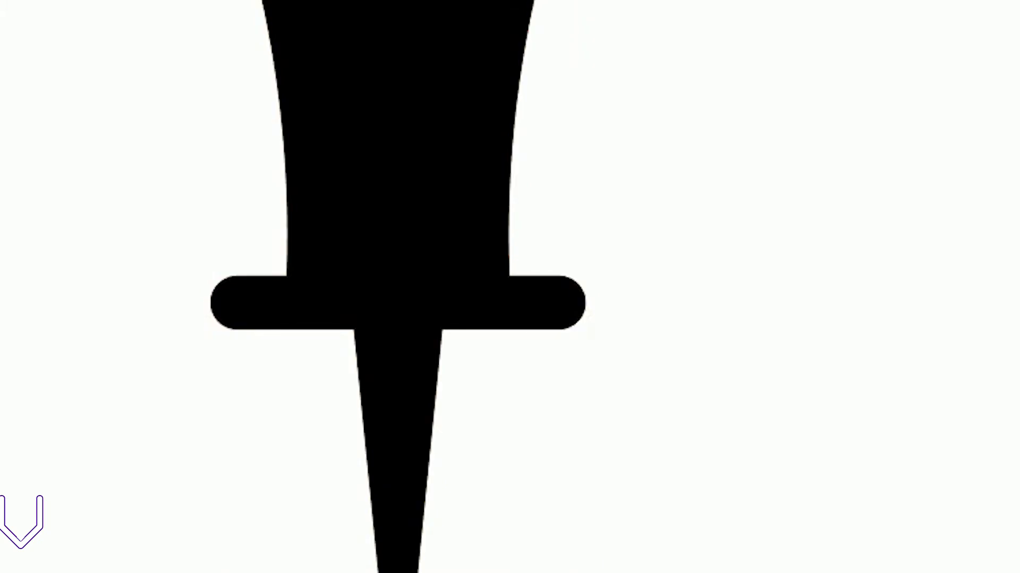
# Step: Cut the pushpin in half along the vertical line with Divide Objects Below
pyautogui.click(339, 121)
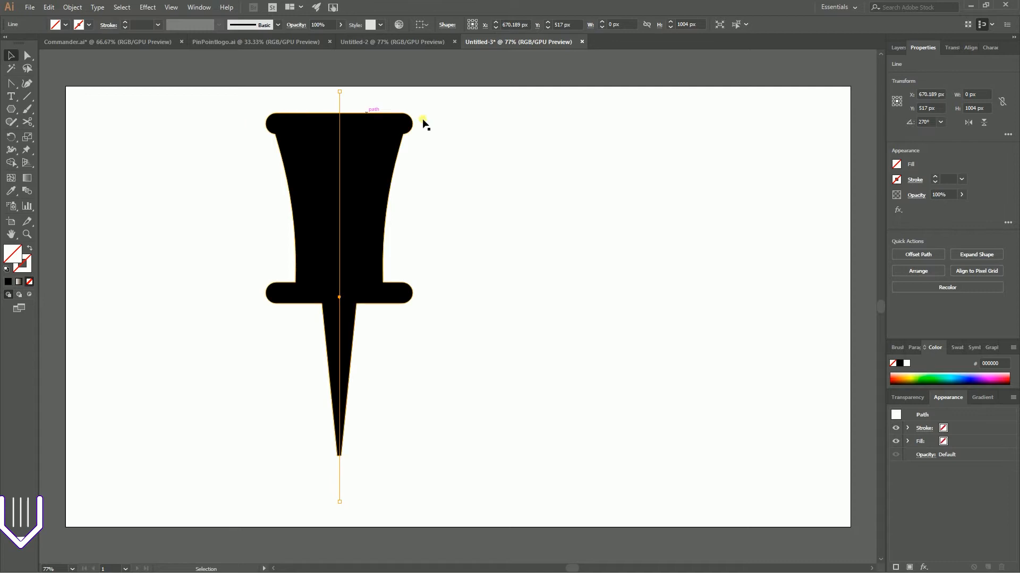
pyautogui.click(72, 7)
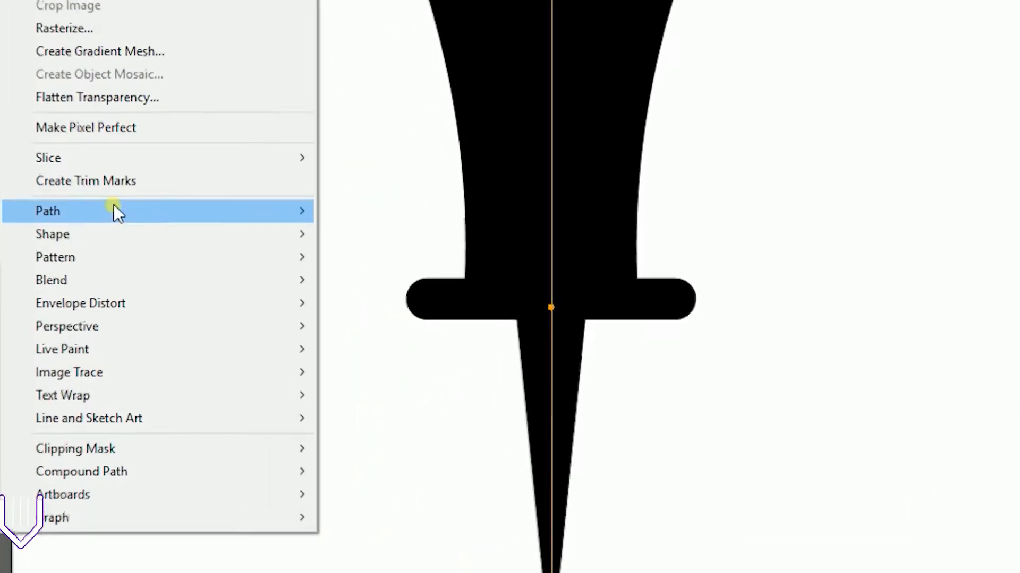
pyautogui.moveTo(211, 250)
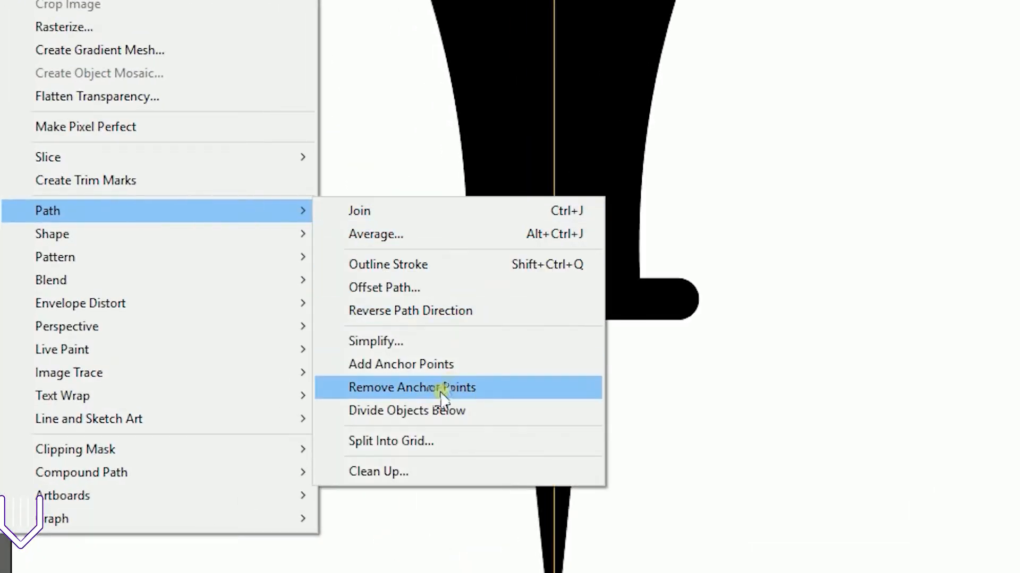
pyautogui.click(435, 414)
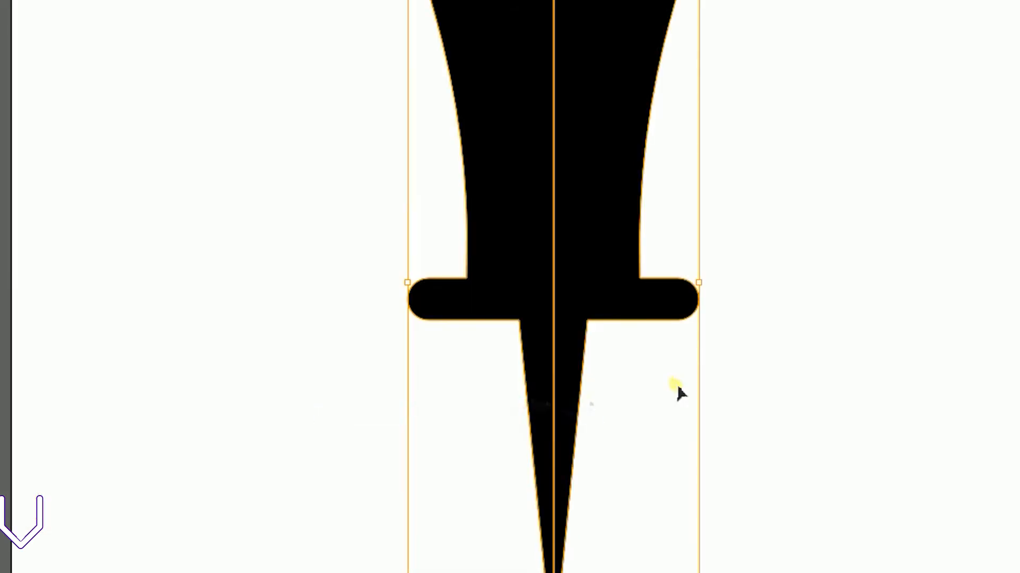
# Step: Delete the right half of the divided pushpin and select the remaining left half
pyautogui.click(595, 176)
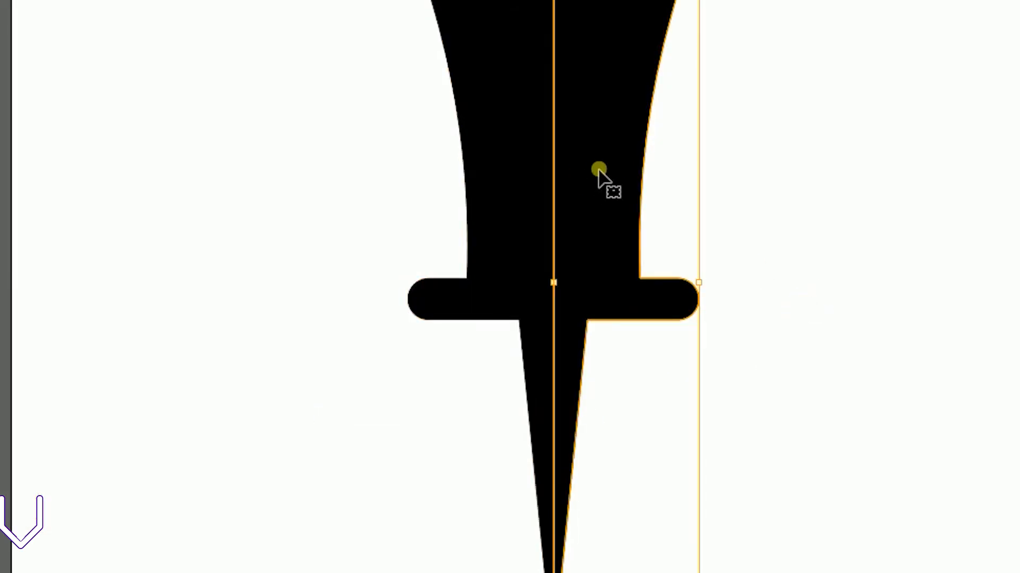
pyautogui.press('Delete')
pyautogui.click(521, 171)
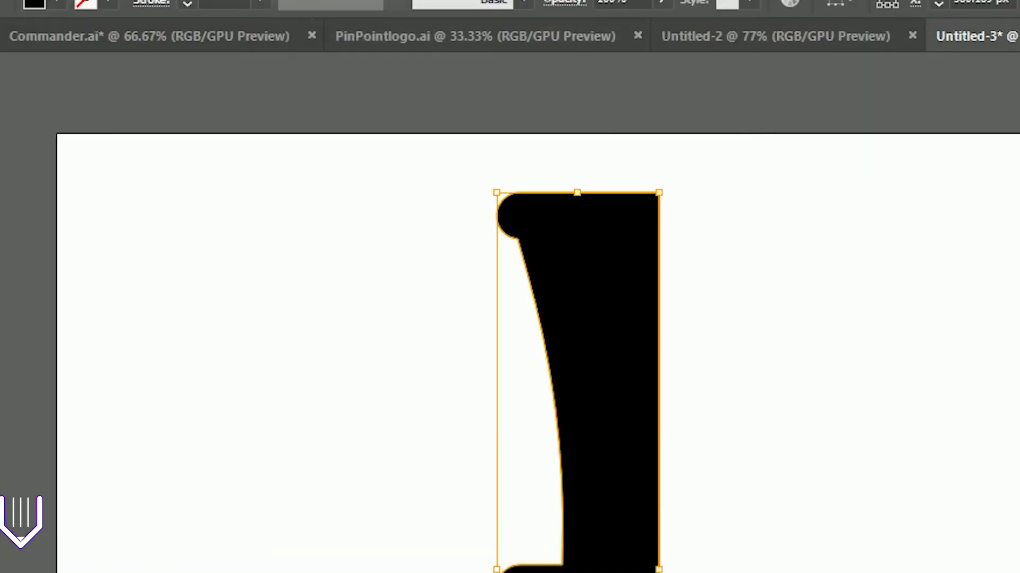
pyautogui.click(148, 7)
pyautogui.moveTo(288, 92)
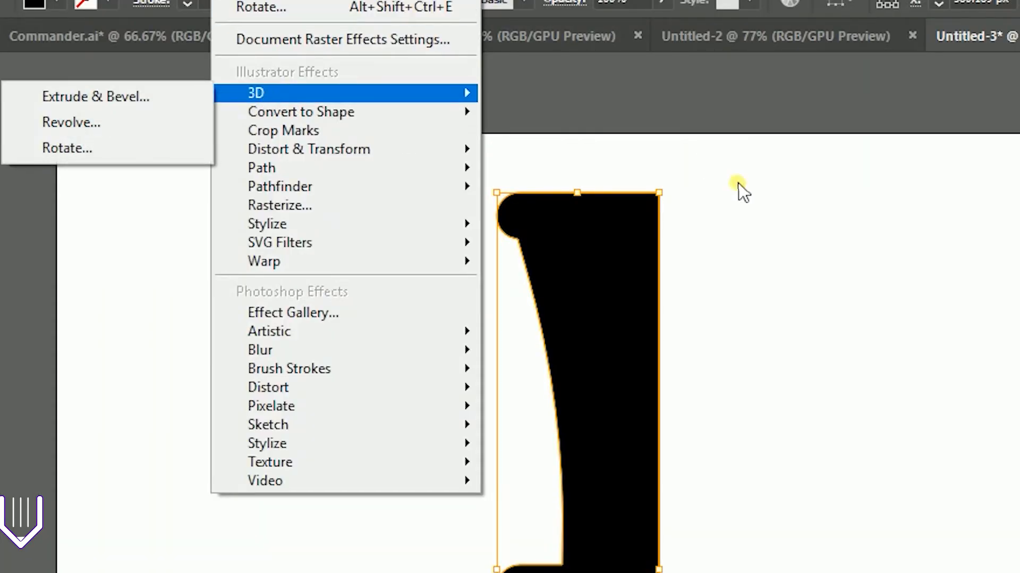
pyautogui.click(769, 219)
# Step: Change the fill of the half pushpin to bright orange, #db832c
pyautogui.click(578, 338)
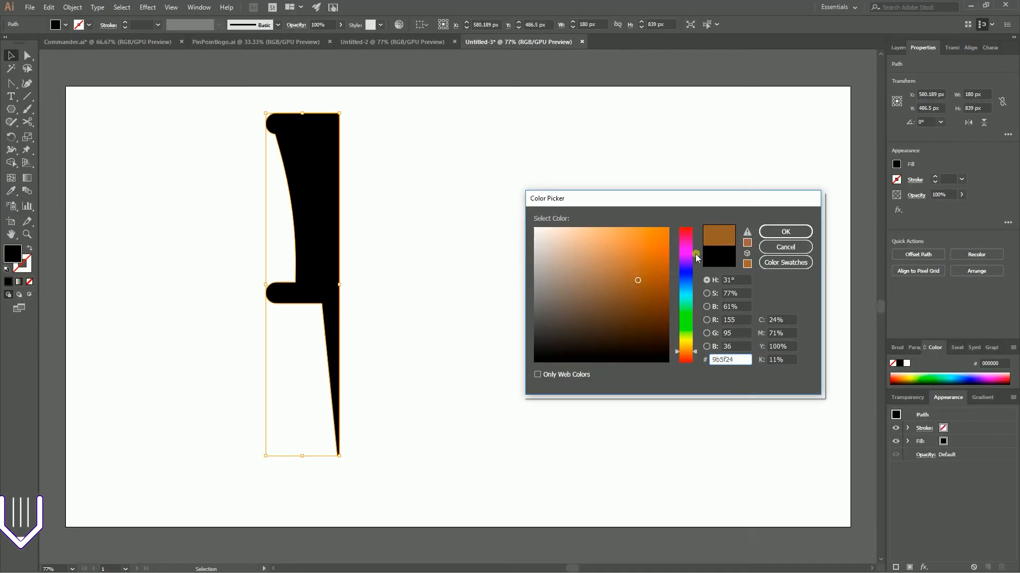
pyautogui.moveTo(652, 271); pyautogui.dragTo(641, 246)
pyautogui.click(771, 231)
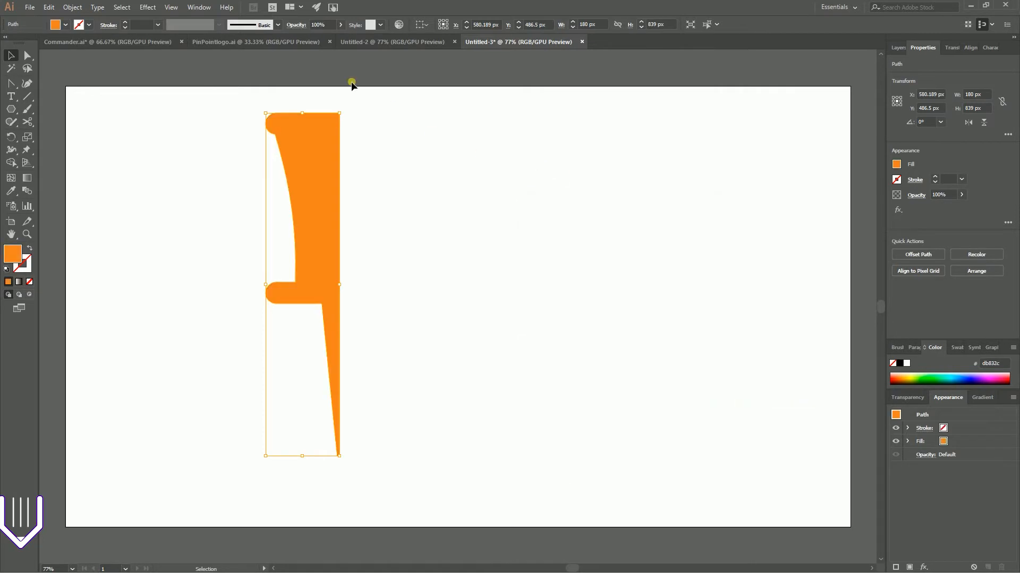
# Step: Set up a 3D Revolve effect on the orange half pushpin with preview on and the offset from the Right Edge
pyautogui.click(158, 7)
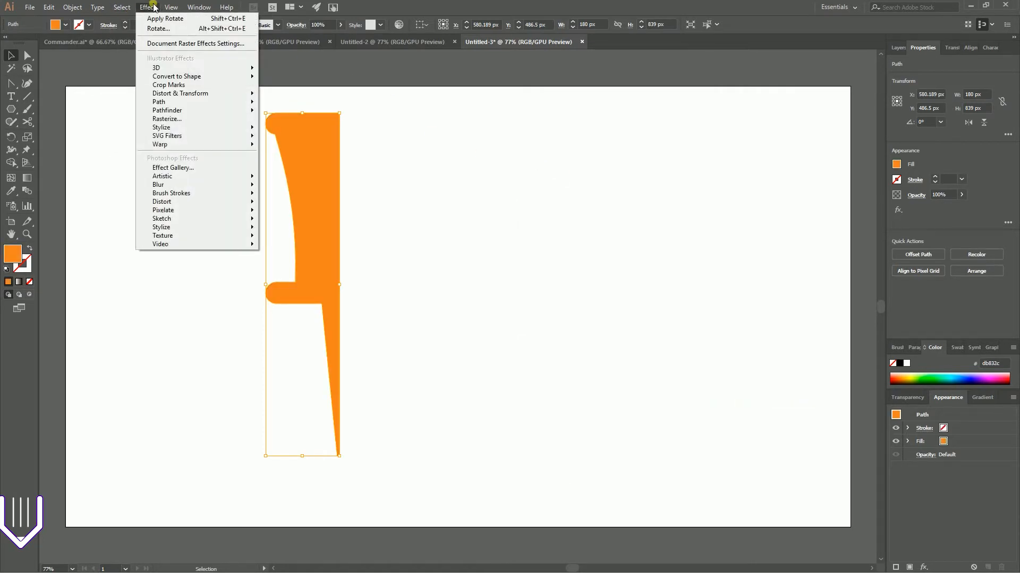
pyautogui.moveTo(160, 68)
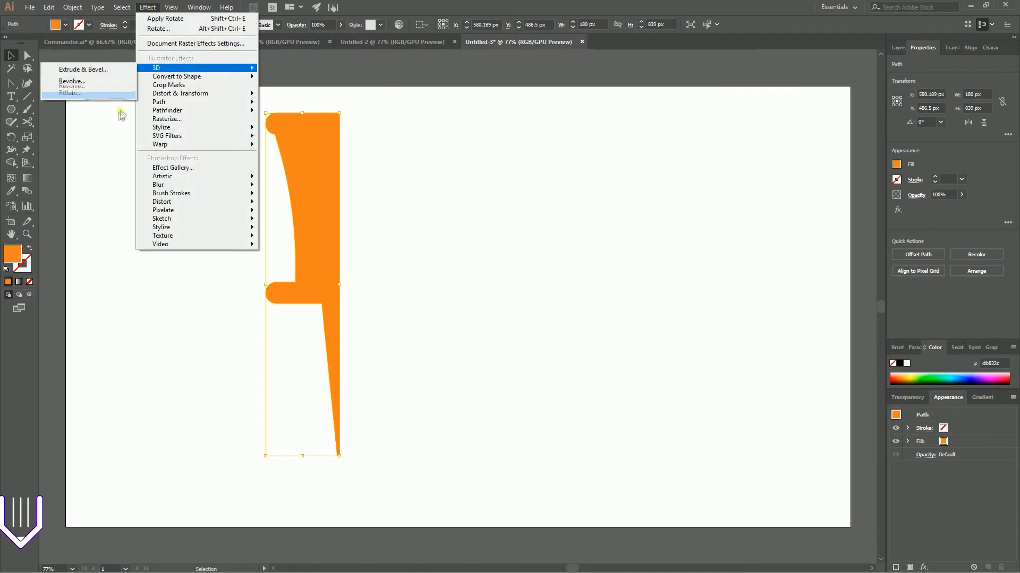
pyautogui.click(99, 82)
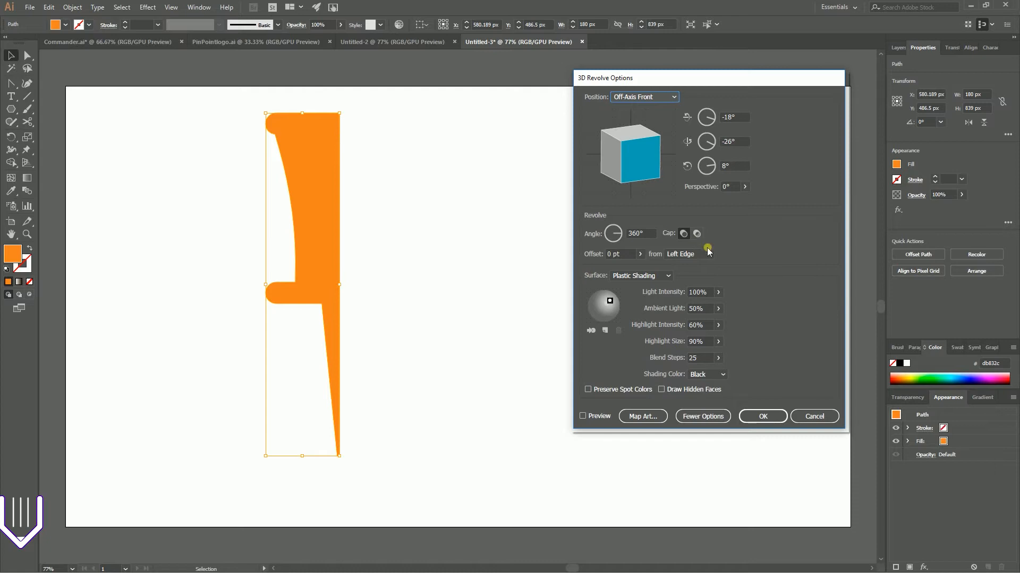
pyautogui.click(670, 252)
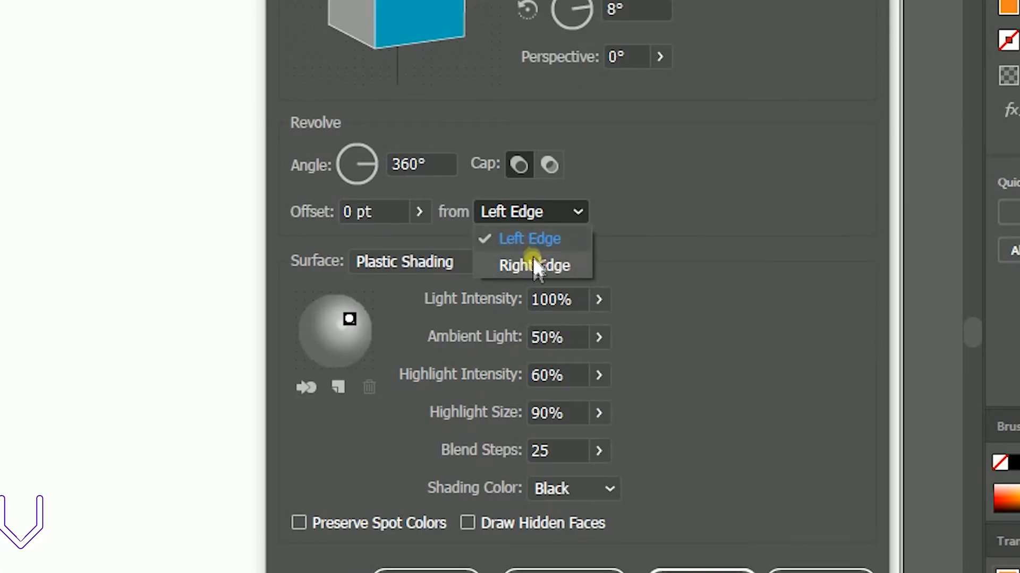
pyautogui.click(534, 242)
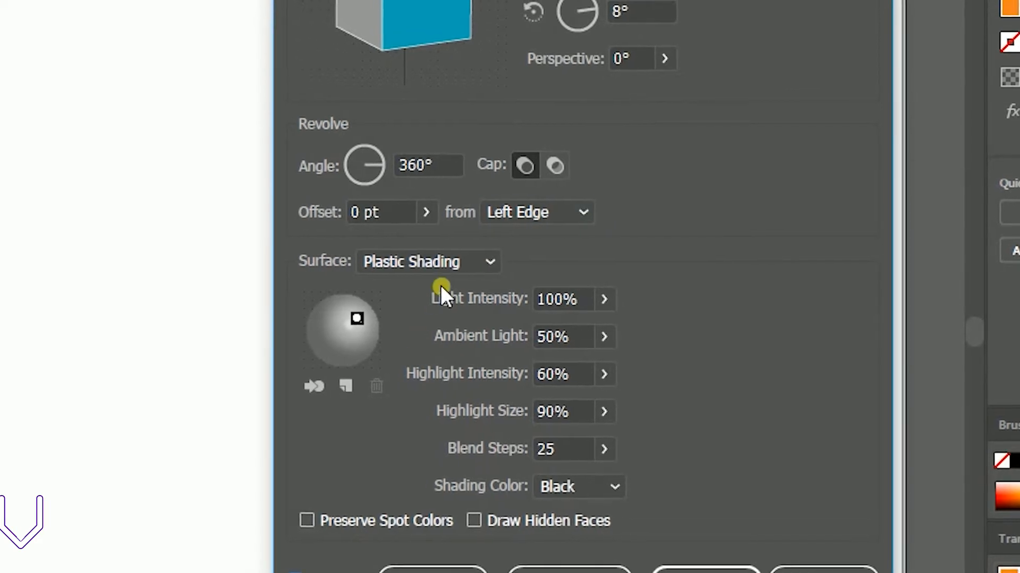
pyautogui.click(537, 214)
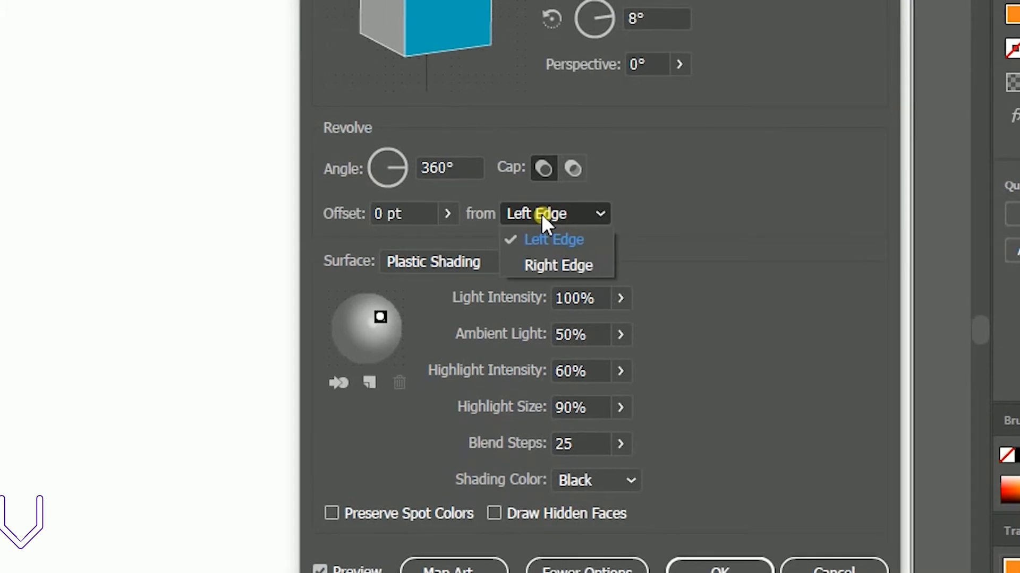
pyautogui.click(566, 264)
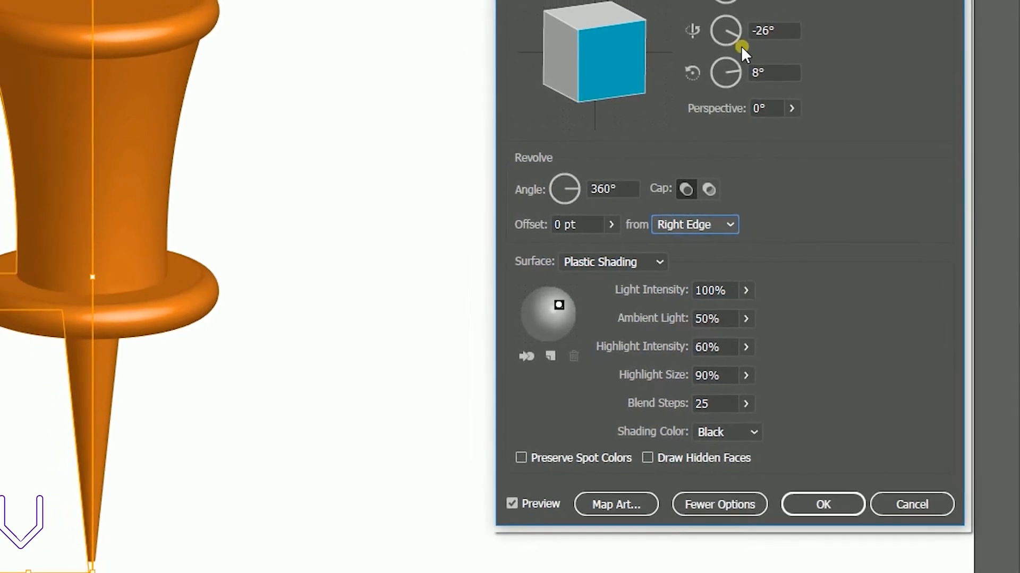
# Step: Set the revolve rotation angles to -4° around X, -20° around Y and 9° around Z
pyautogui.click(781, 1)
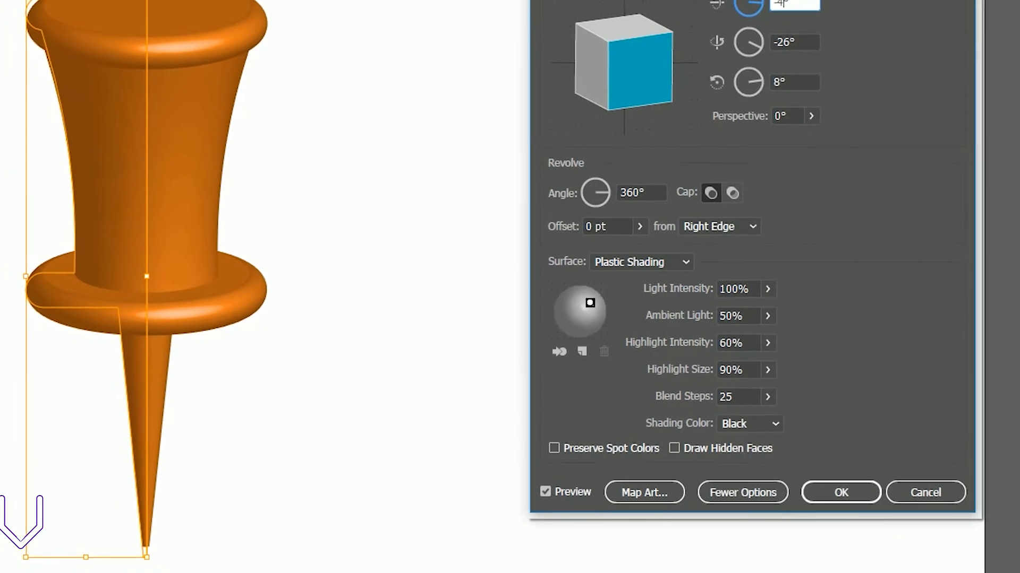
pyautogui.click(799, 45)
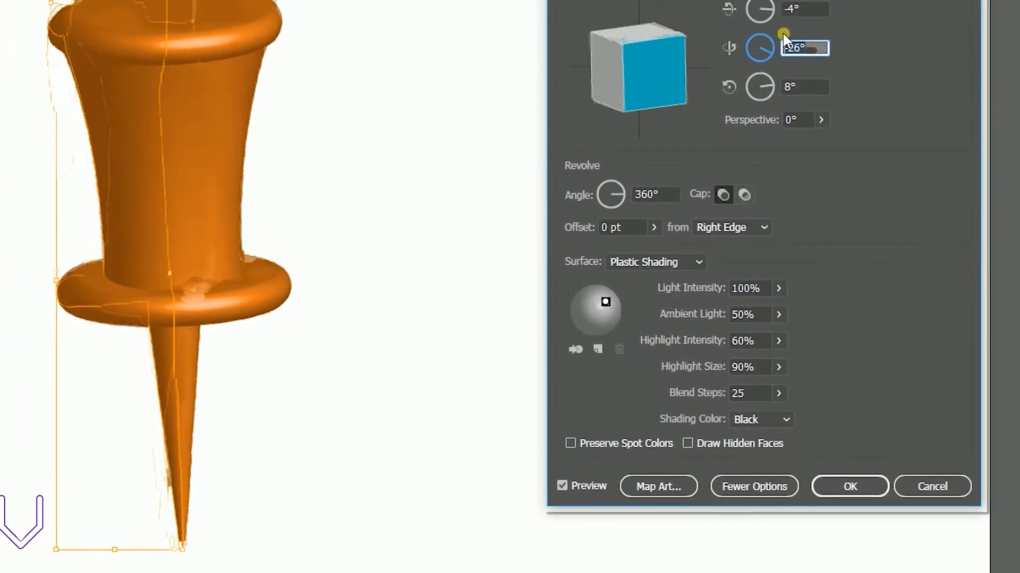
pyautogui.click(815, 59)
pyautogui.press('BackSpace')
pyautogui.write('0')
pyautogui.press('Tab')
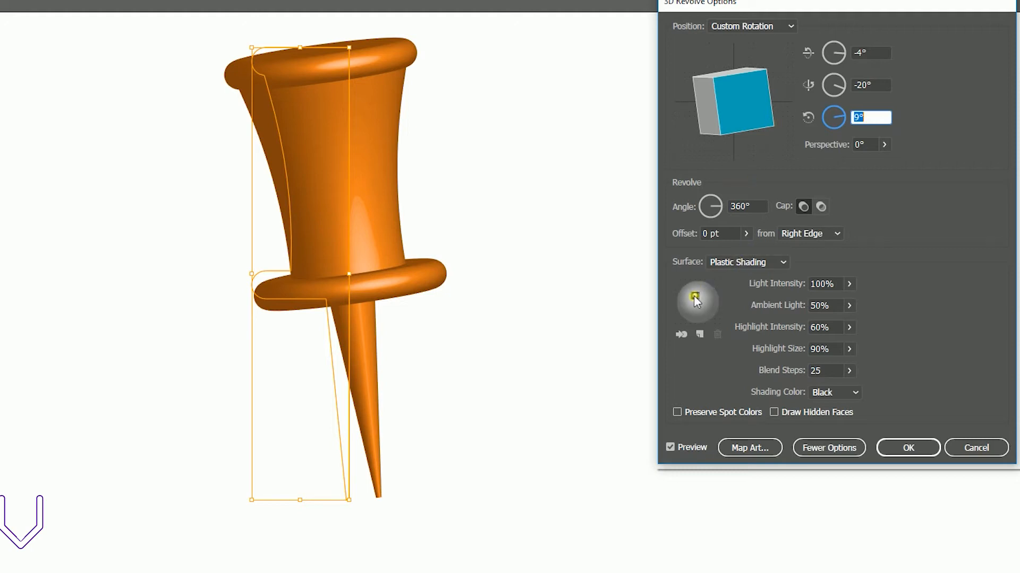
# Step: Move the light to the upper left of the shading sphere and turn on Preserve Spot Colors
pyautogui.click(820, 447)
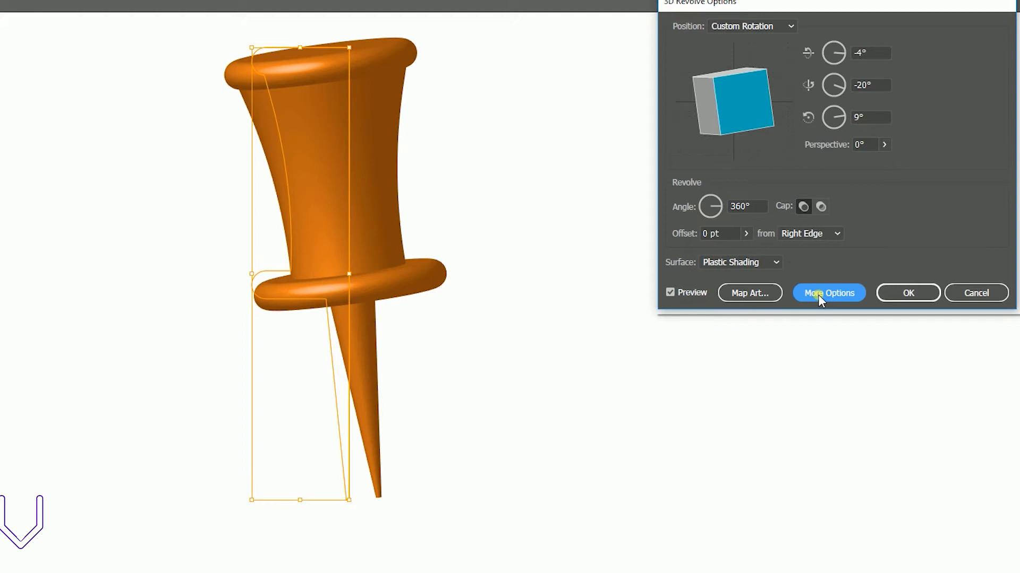
pyautogui.click(818, 294)
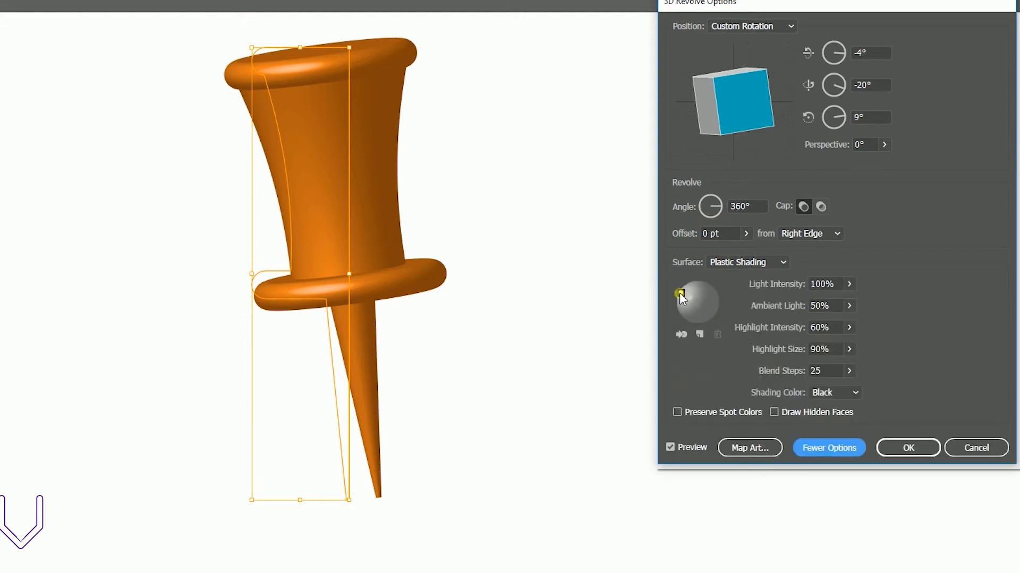
pyautogui.moveTo(682, 291); pyautogui.dragTo(686, 296)
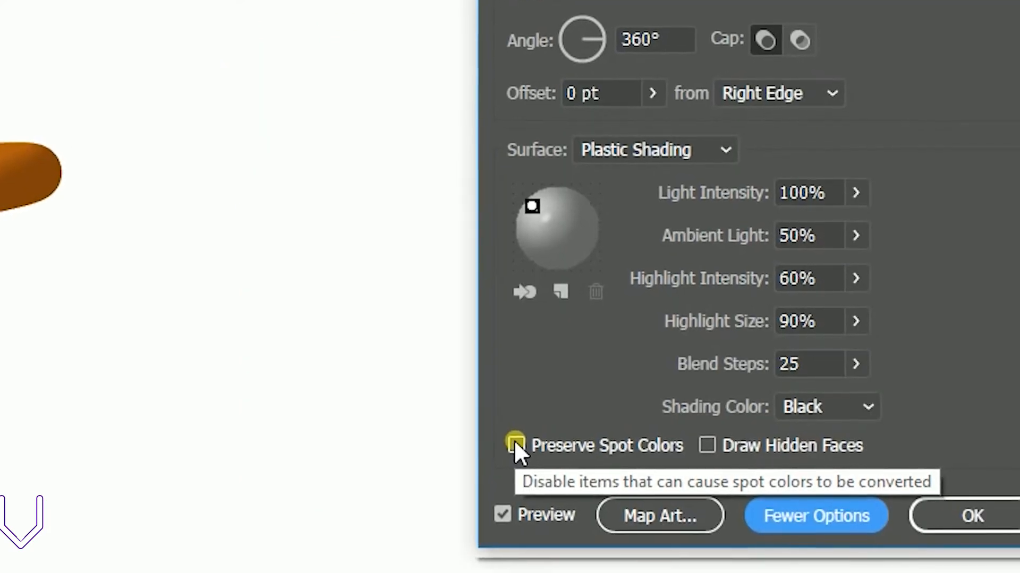
pyautogui.click(518, 443)
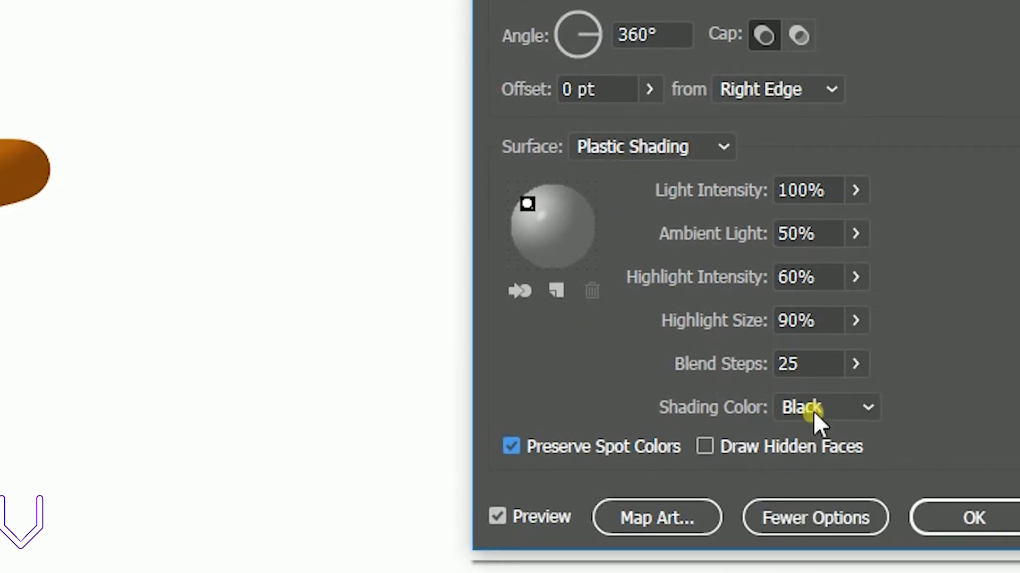
# Step: Try Diffuse Shading with 0 blend steps on the revolved pushpin
pyautogui.click(857, 364)
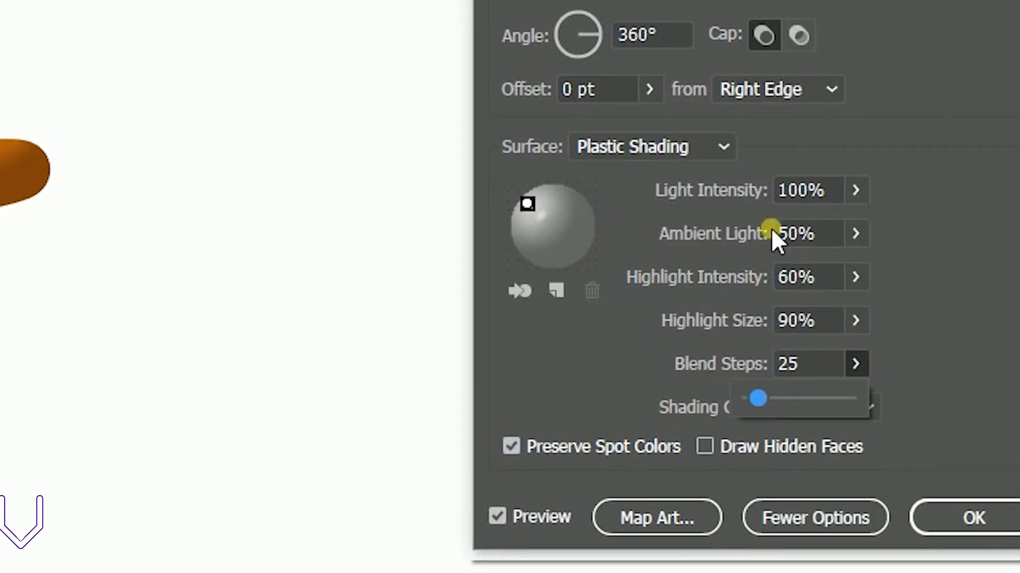
pyautogui.click(645, 135)
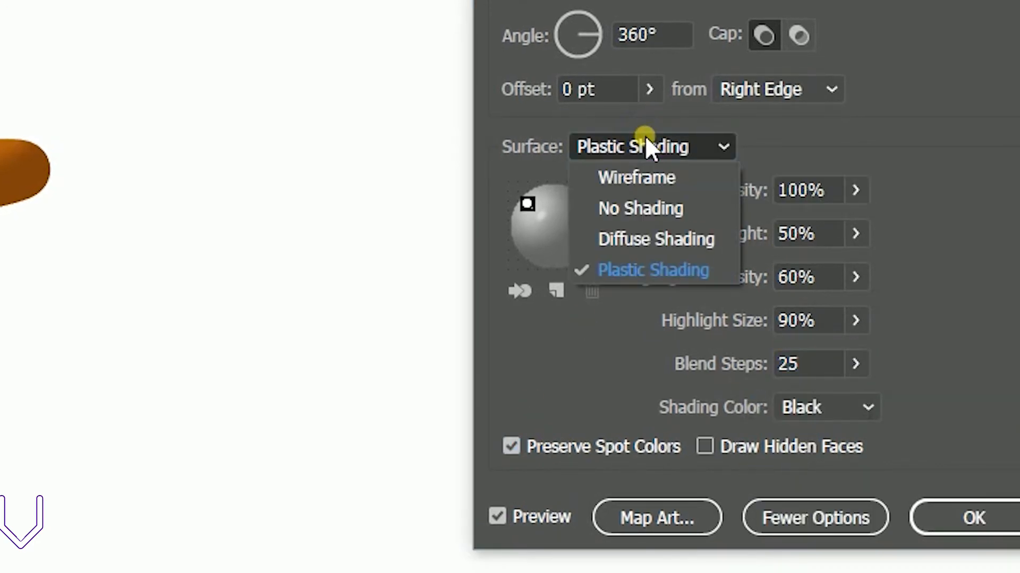
pyautogui.click(643, 239)
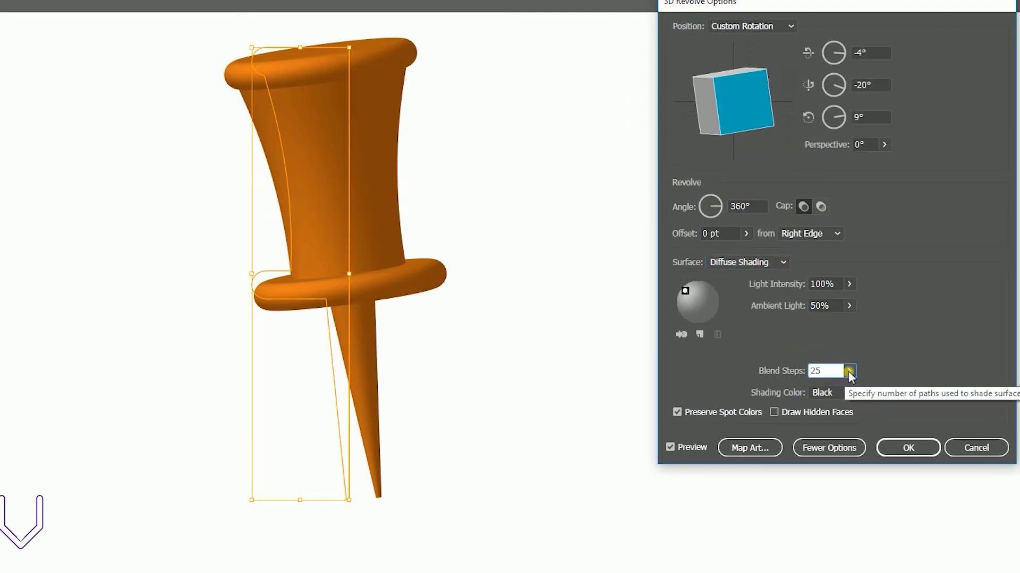
pyautogui.click(848, 371)
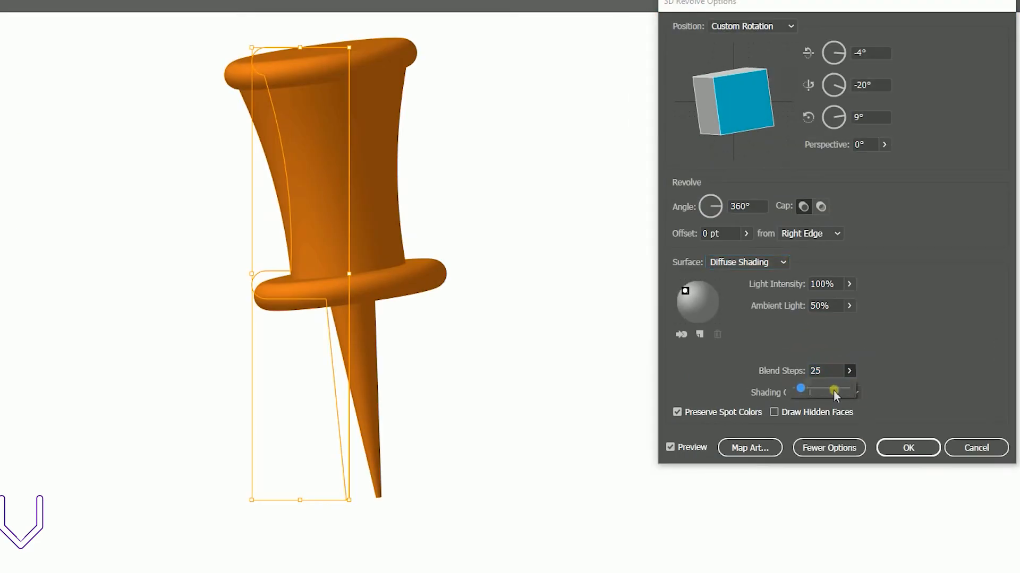
pyautogui.click(880, 305)
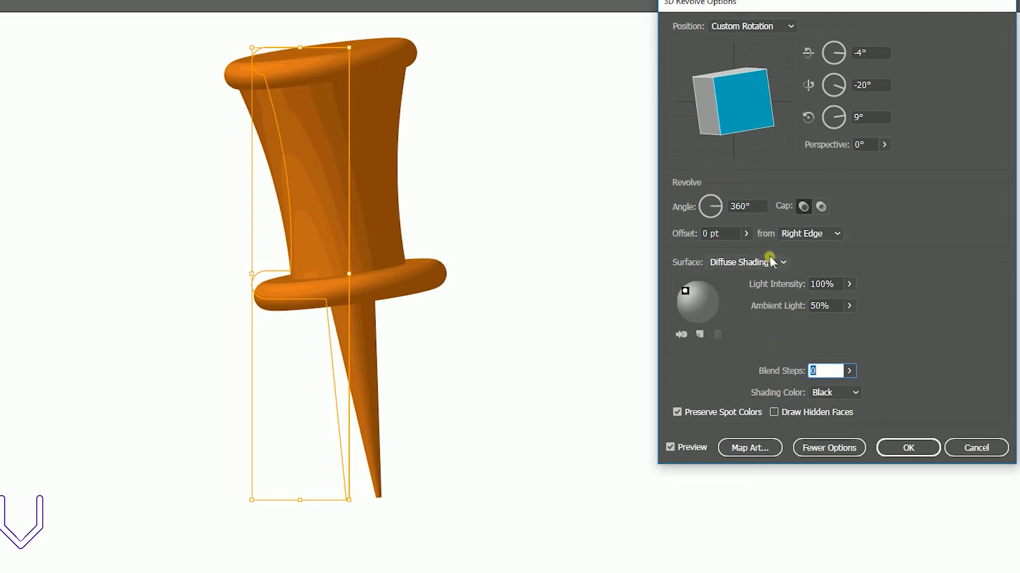
# Step: Set the revolve surface to No Shading and apply the 3D effect
pyautogui.click(746, 262)
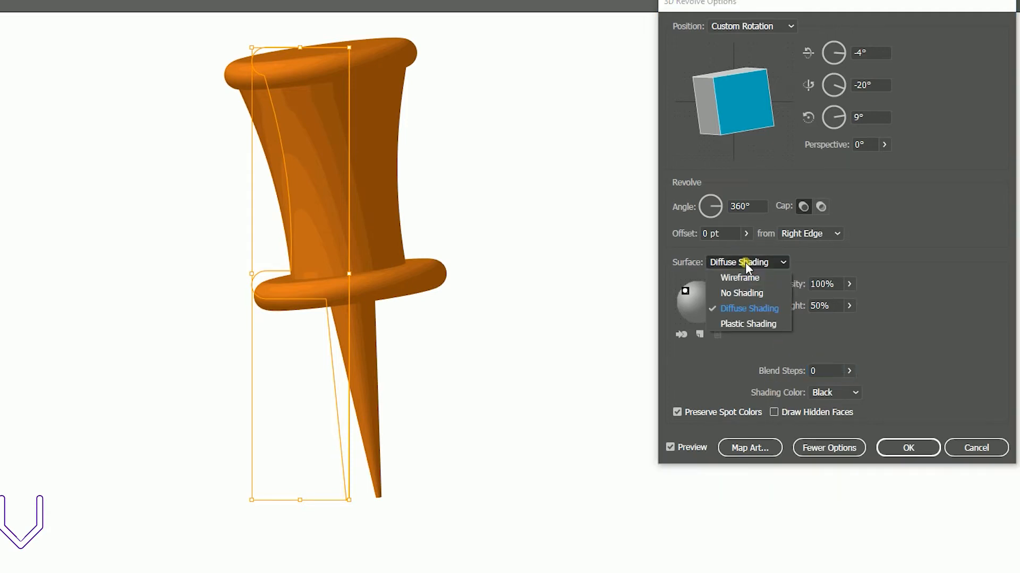
pyautogui.click(746, 294)
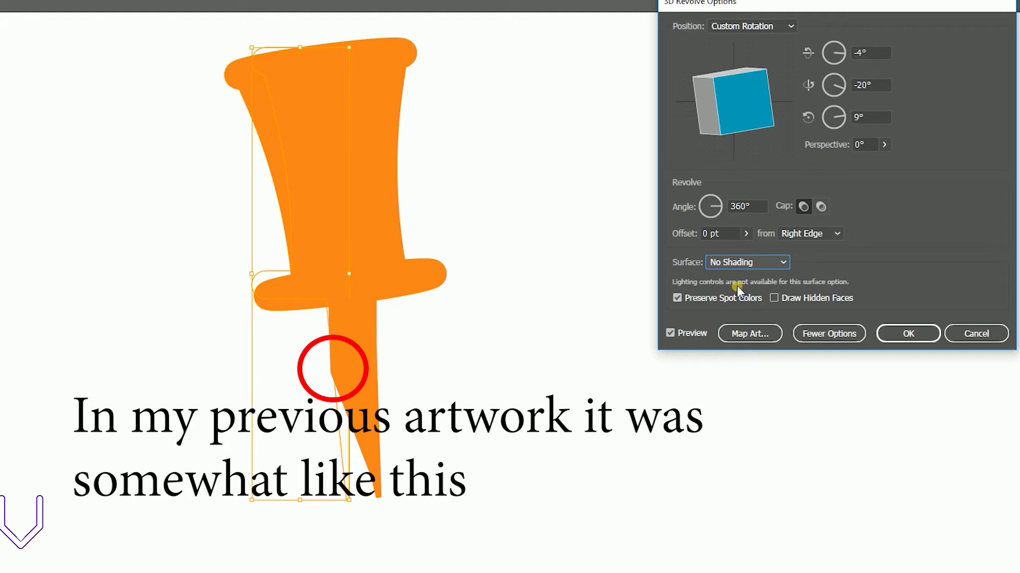
pyautogui.click(907, 333)
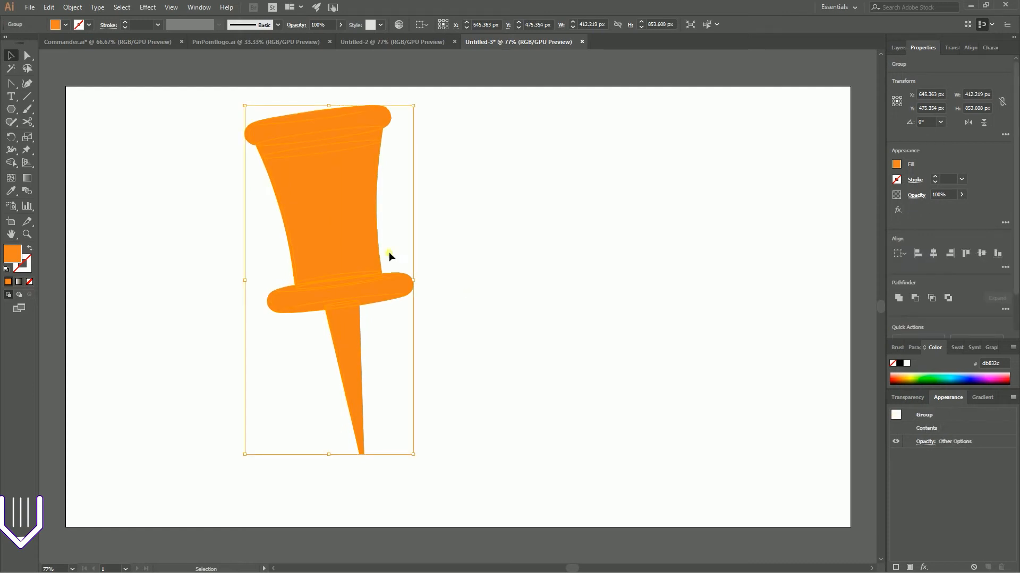
# Step: Ungroup the expanded pushpin artwork repeatedly until its parts can be selected separately
pyautogui.click(72, 7)
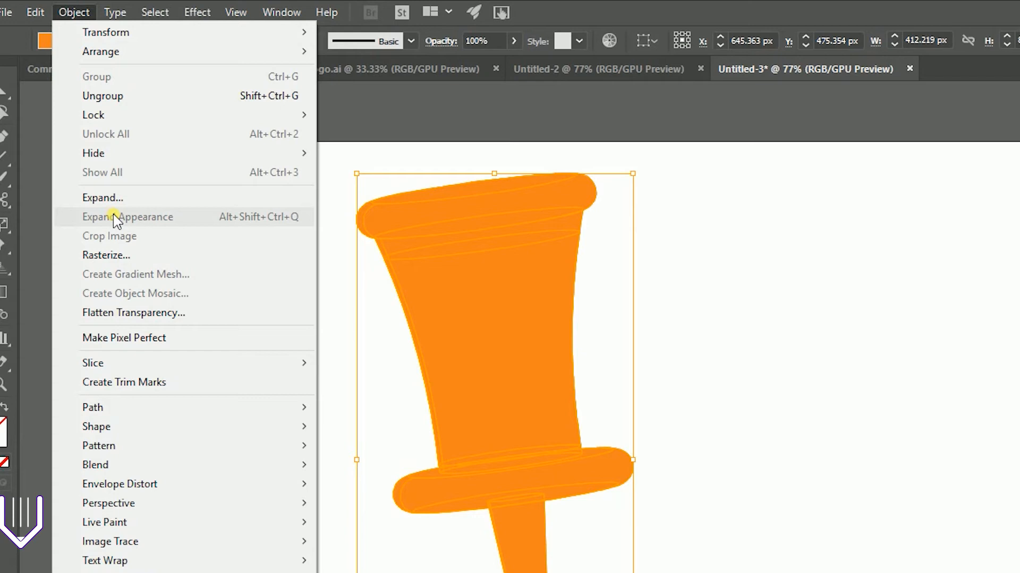
pyautogui.click(728, 233)
pyautogui.click(728, 233)
pyautogui.click(537, 197)
pyautogui.rightClick(536, 196)
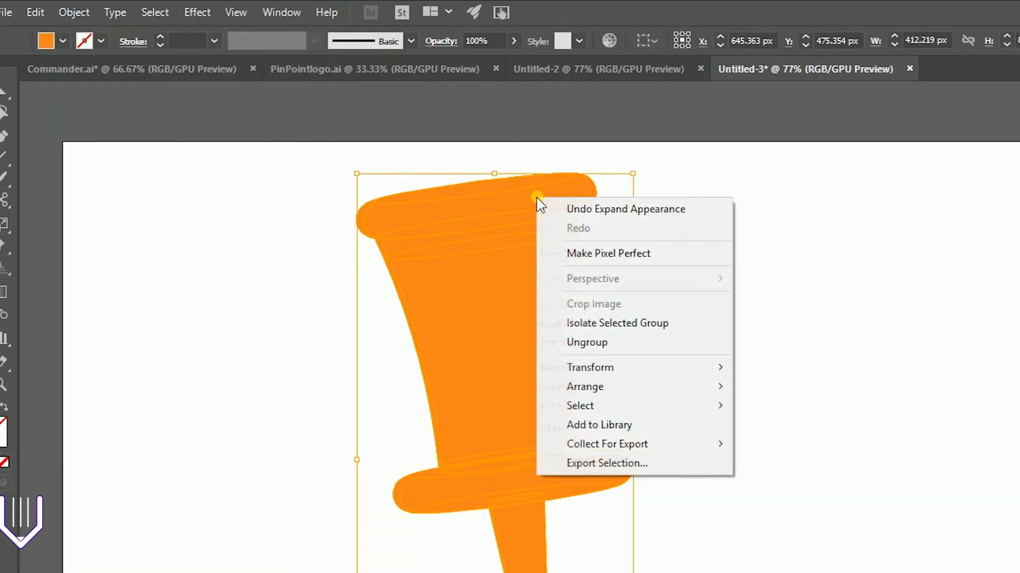
pyautogui.click(582, 344)
pyautogui.rightClick(474, 231)
pyautogui.click(541, 368)
pyautogui.rightClick(519, 278)
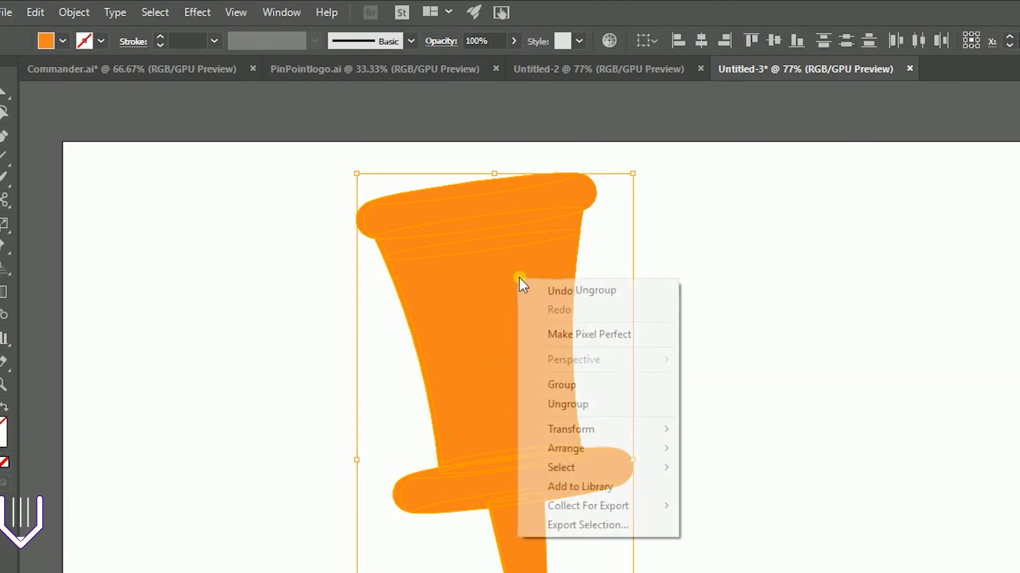
pyautogui.click(582, 411)
pyautogui.rightClick(530, 296)
pyautogui.click(794, 319)
# Step: Select the overlapping paths of the pushpin's body and fill them with a darker orange, #af631e
pyautogui.click(529, 293)
pyautogui.click(498, 184)
pyautogui.click(484, 238)
pyautogui.click(466, 300)
pyautogui.moveTo(306, 249); pyautogui.dragTo(700, 339)
pyautogui.doubleClick(1, 412)
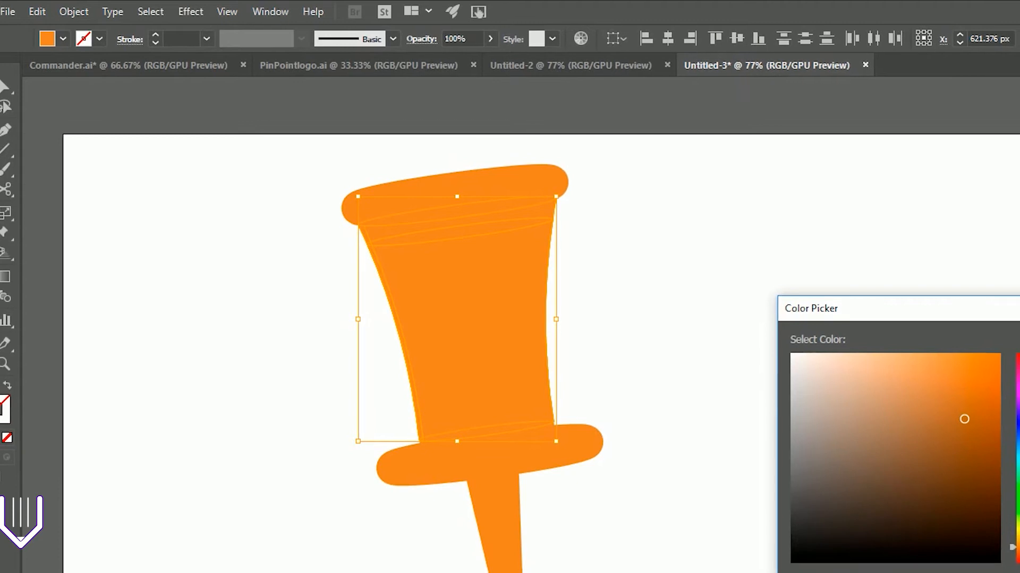
pyautogui.press('Return')
pyautogui.click(633, 201)
# Step: Delete surplus overlapping pieces and the thin sliver along the right edge of the dark orange body
pyautogui.moveTo(628, 222); pyautogui.dragTo(305, 381)
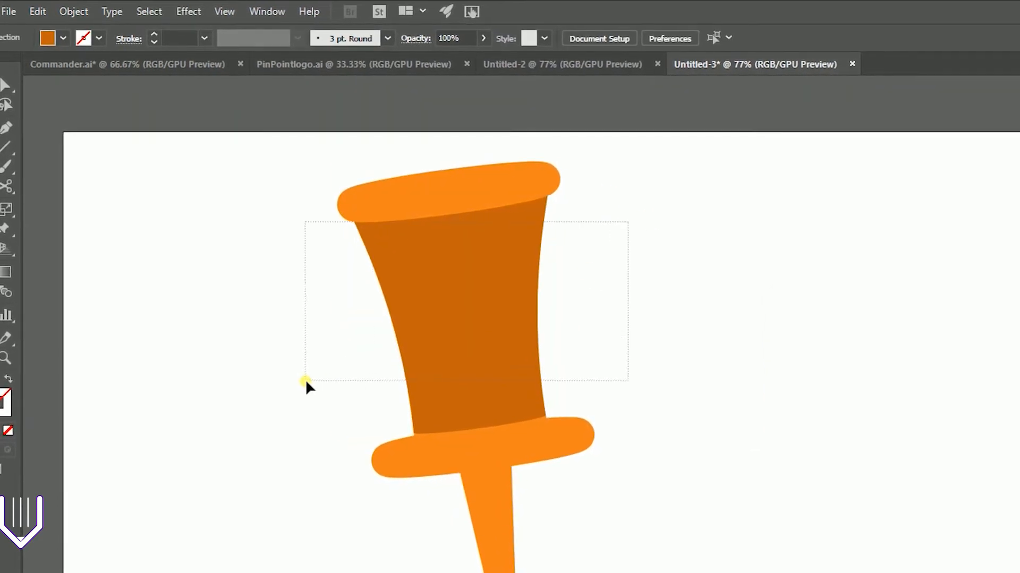
pyautogui.click(291, 405)
pyautogui.click(417, 442)
pyautogui.press('Delete')
pyautogui.moveTo(301, 235); pyautogui.dragTo(510, 319)
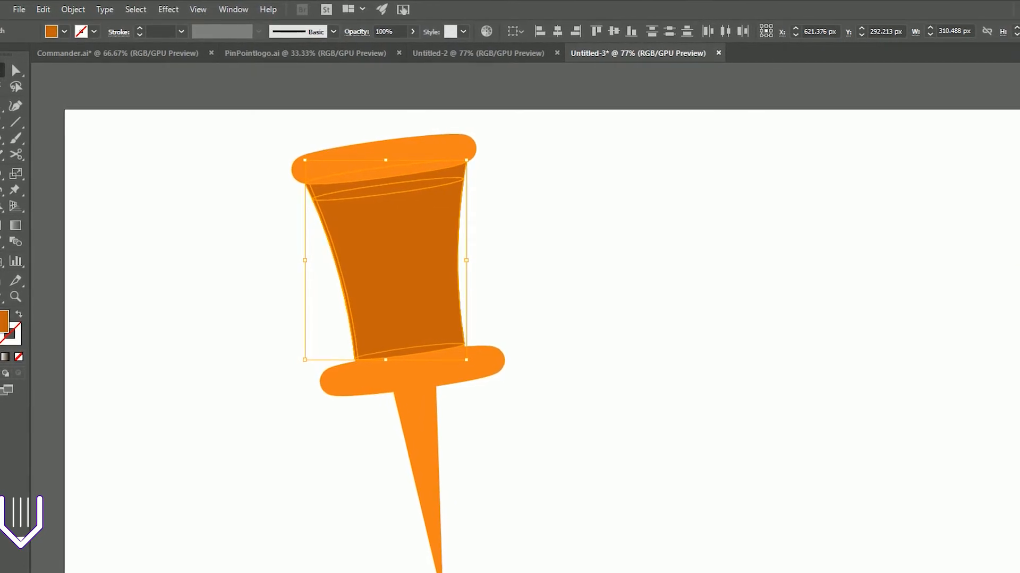
pyautogui.press('Delete')
pyautogui.click(457, 259)
pyautogui.press('Delete')
pyautogui.click(451, 257)
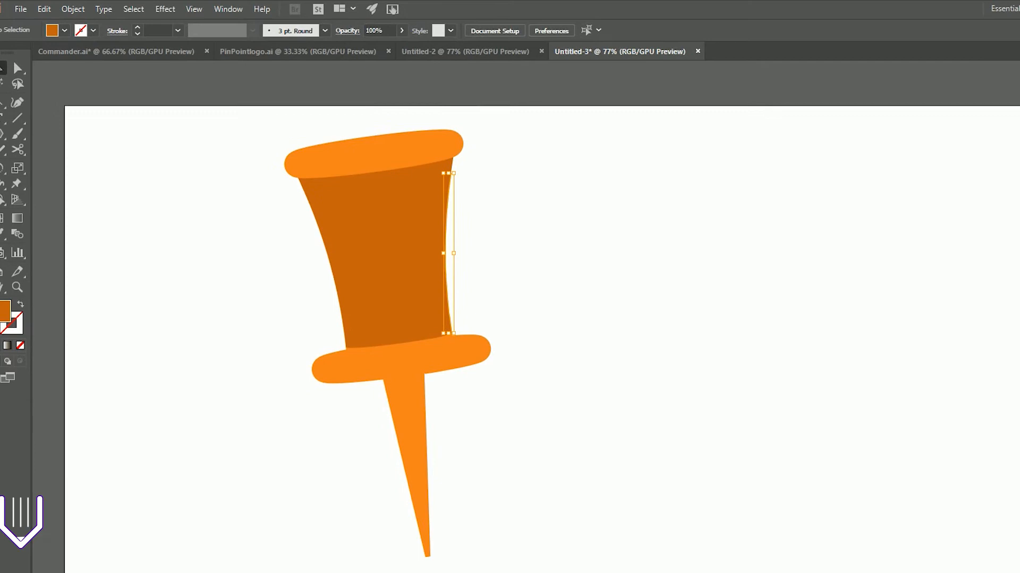
pyautogui.press('Delete')
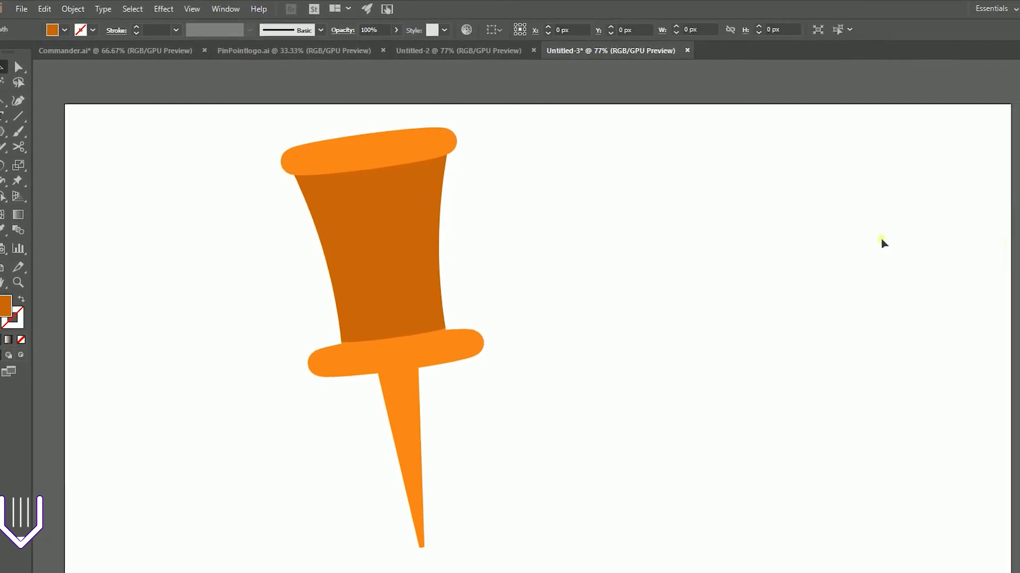
# Step: Select the remaining dark orange body pieces and unite them into a single shape
pyautogui.moveTo(505, 212); pyautogui.dragTo(240, 292)
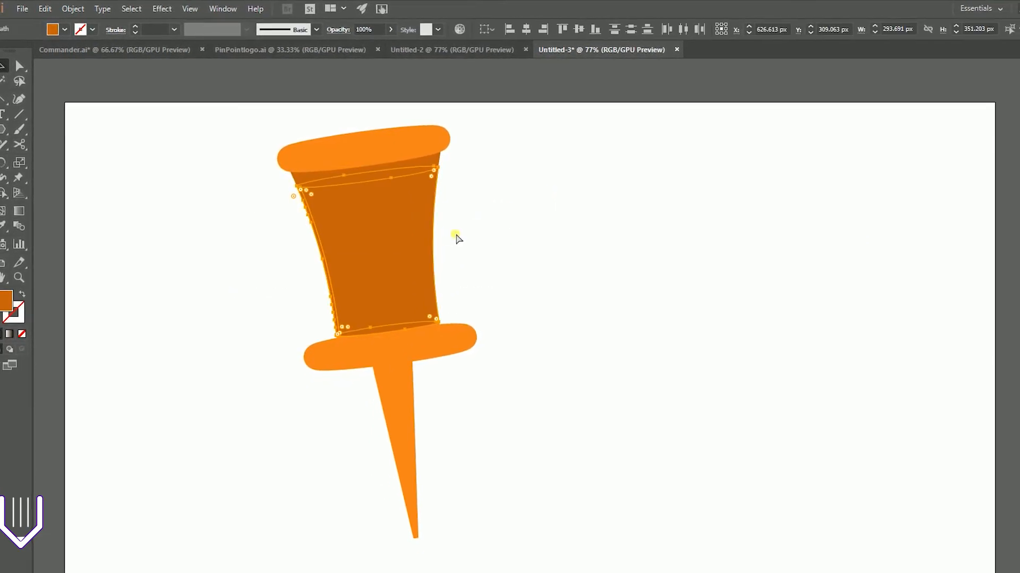
pyautogui.moveTo(529, 186); pyautogui.dragTo(231, 272)
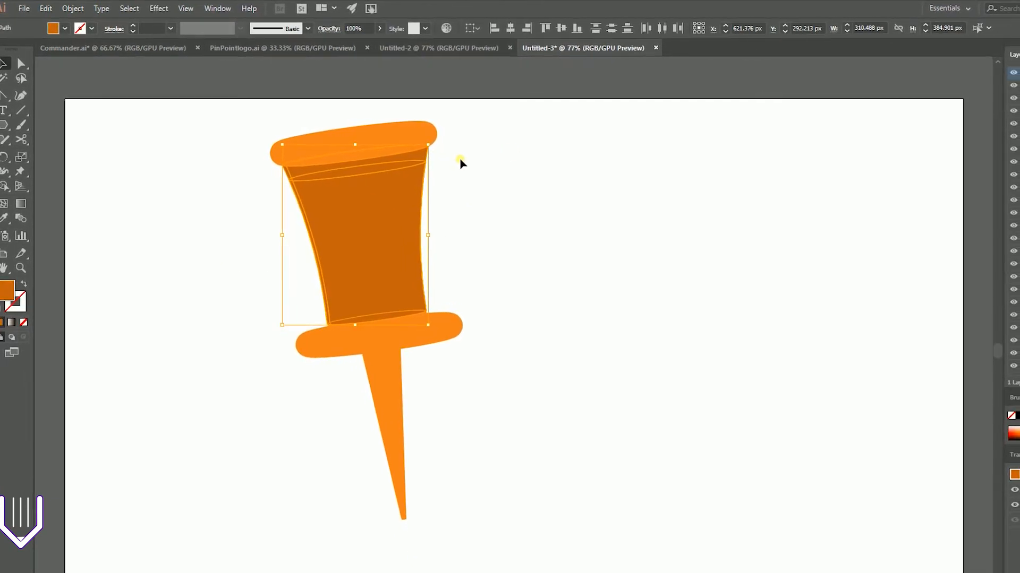
pyautogui.click(1015, 54)
pyautogui.click(499, 139)
pyautogui.click(337, 207)
pyautogui.click(224, 293)
# Step: Recolor the compound path on the lower flange's upper surface with the dark orange sampled from the body
pyautogui.click(341, 305)
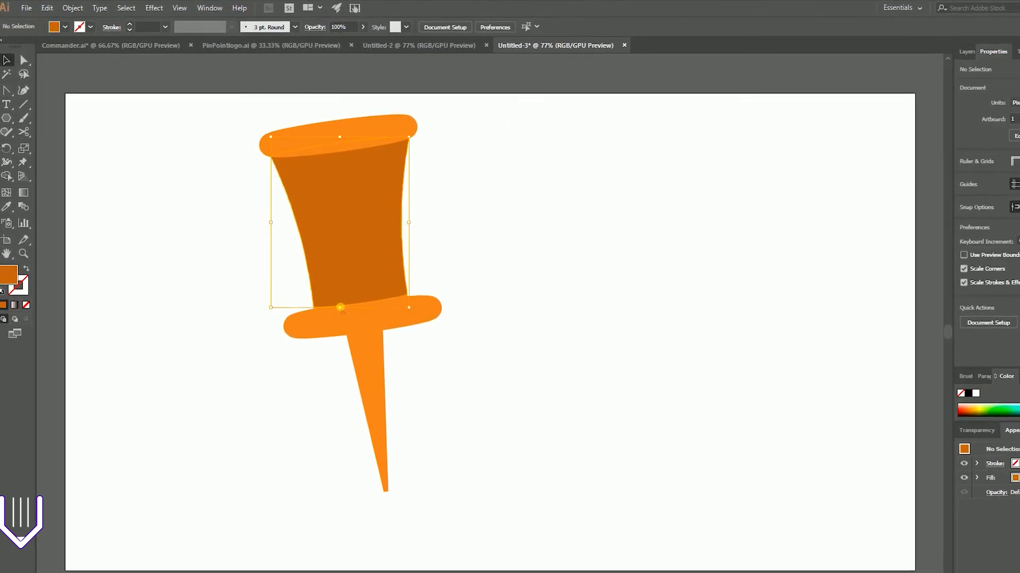
pyautogui.click(318, 309)
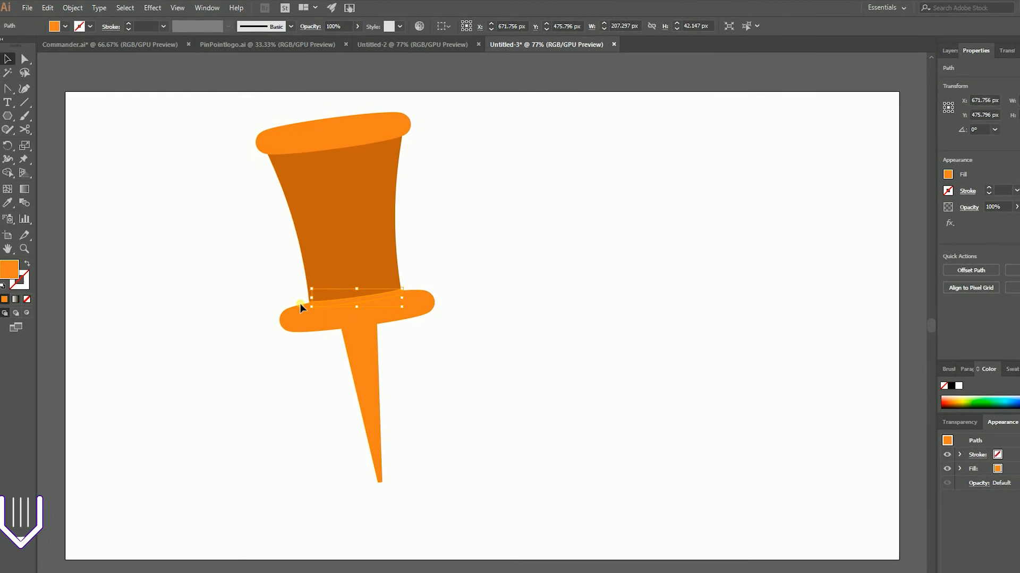
pyautogui.click(300, 309)
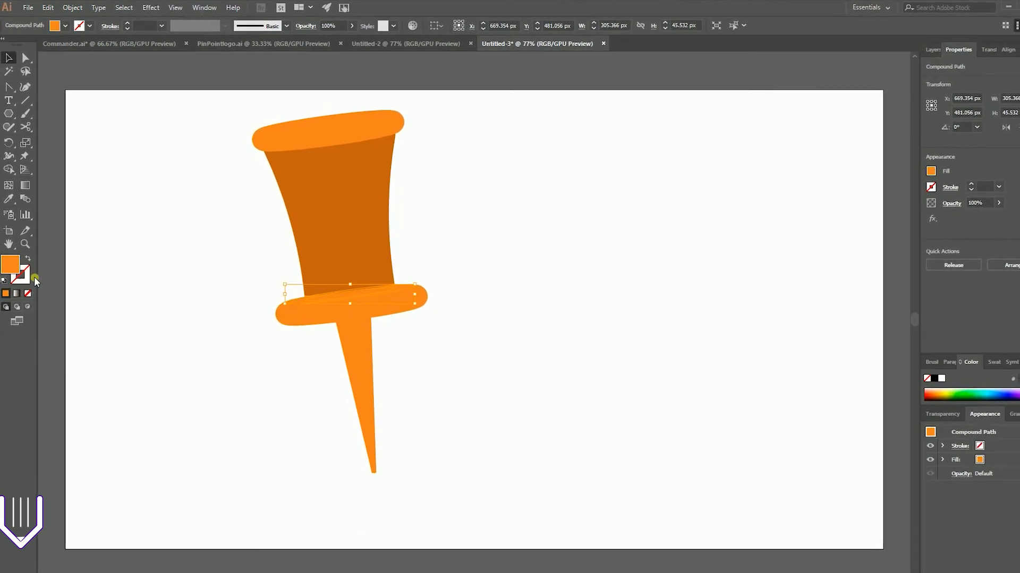
pyautogui.click(9, 197)
pyautogui.click(305, 228)
pyautogui.press('v')
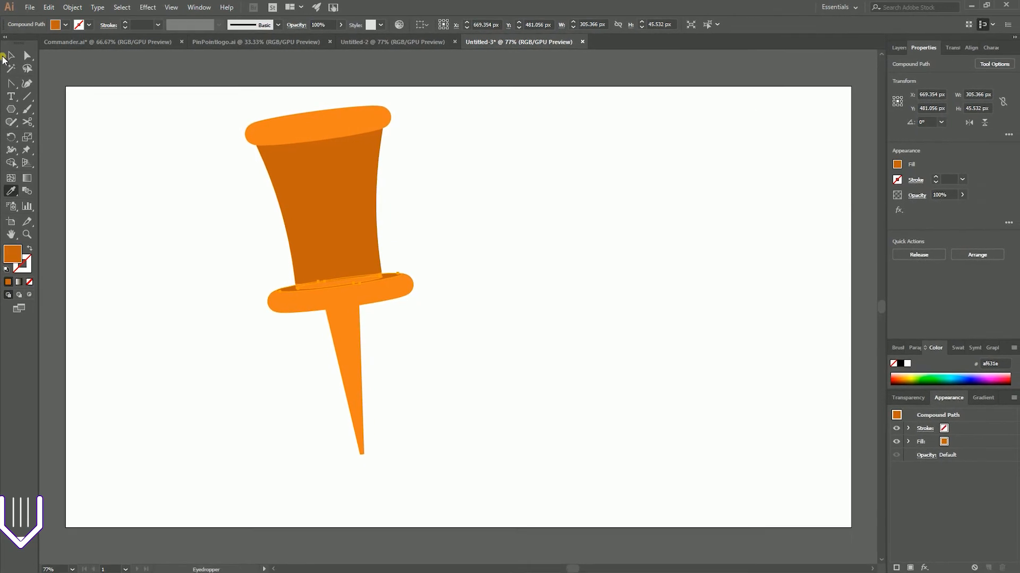
pyautogui.click(126, 205)
# Step: Merge the body with the bright orange strip at its base using the Shape Builder tool
pyautogui.hotkey('ctrl', '=')
pyautogui.hotkey('ctrl', '=')
pyautogui.hotkey('ctrl', '=')
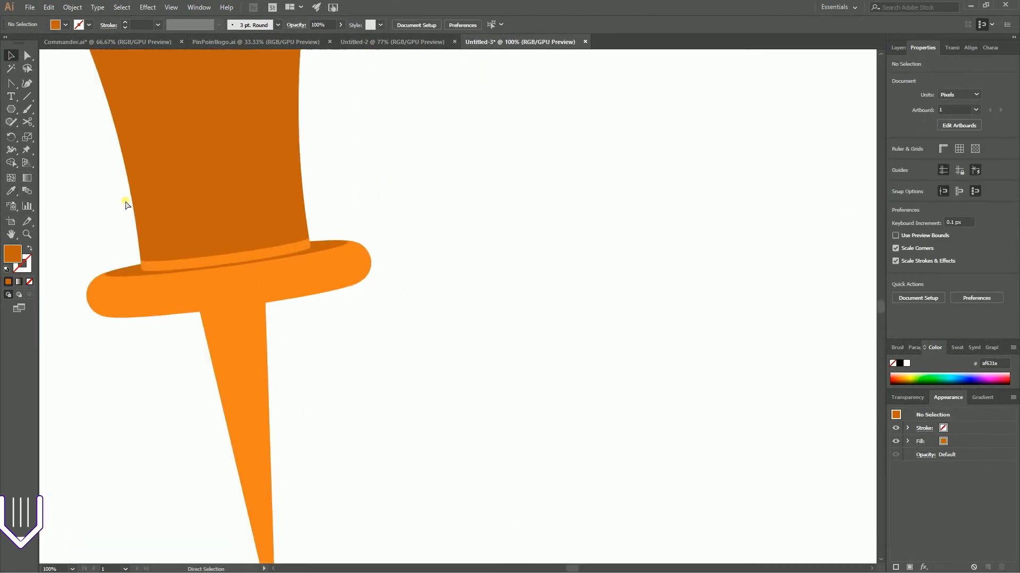
pyautogui.moveTo(431, 186); pyautogui.dragTo(741, 294)
pyautogui.click(457, 355)
pyautogui.keyDown('shift'); pyautogui.click(458, 355); pyautogui.keyUp('shift')
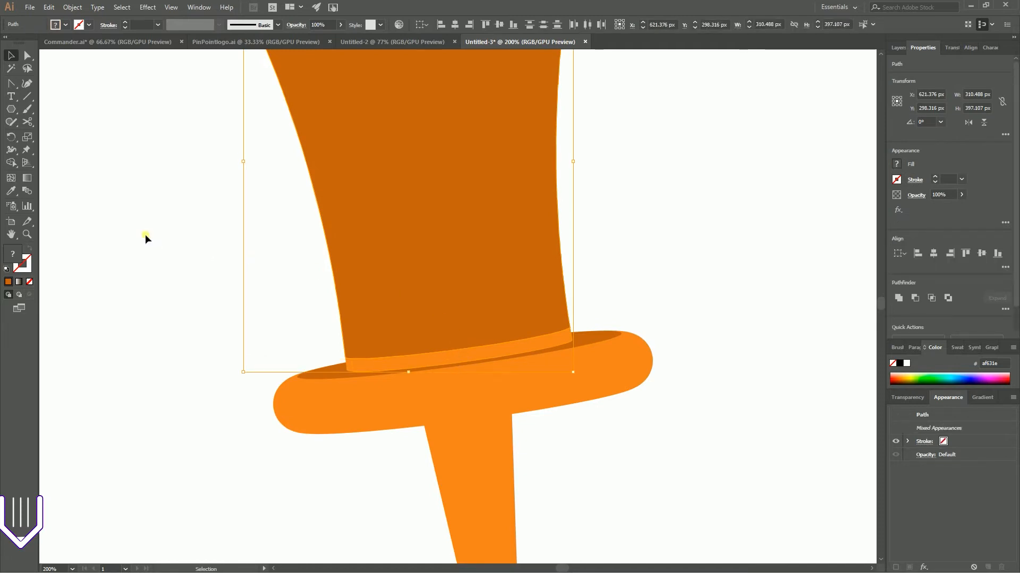
pyautogui.click(14, 163)
pyautogui.moveTo(405, 211)
pyautogui.mouseDown()
pyautogui.moveTo(408, 283)
pyautogui.moveTo(371, 360)
pyautogui.mouseUp()
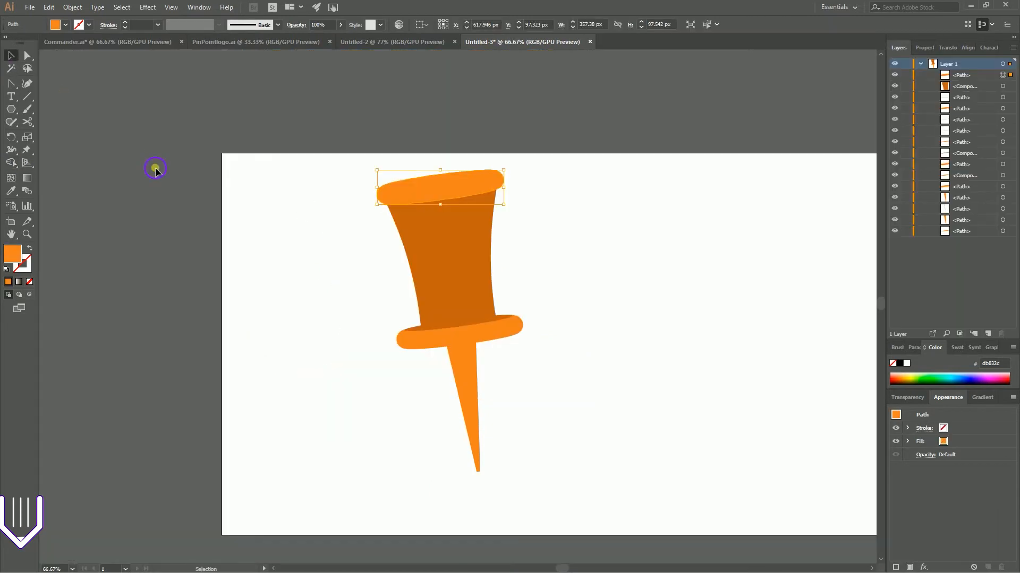
# Step: Move the front needle path out of the pushpin to the empty artboard area on its right
pyautogui.click(155, 169)
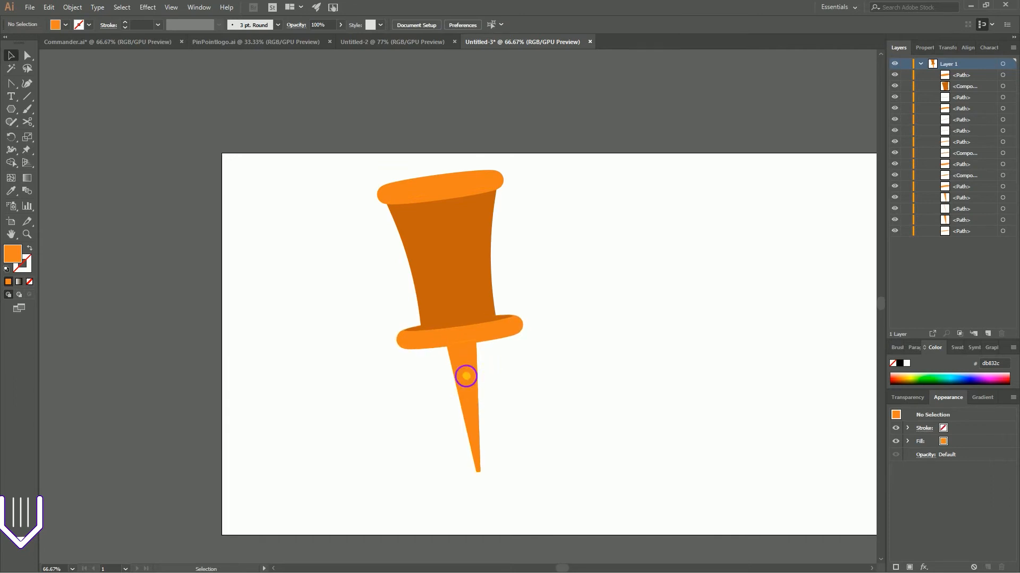
pyautogui.click(467, 377)
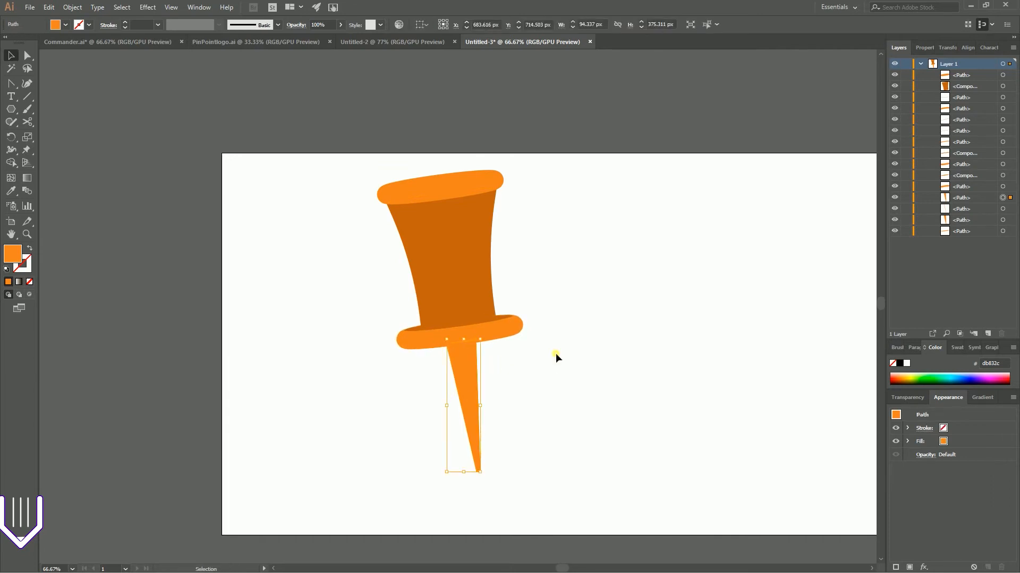
pyautogui.moveTo(453, 404); pyautogui.dragTo(641, 328)
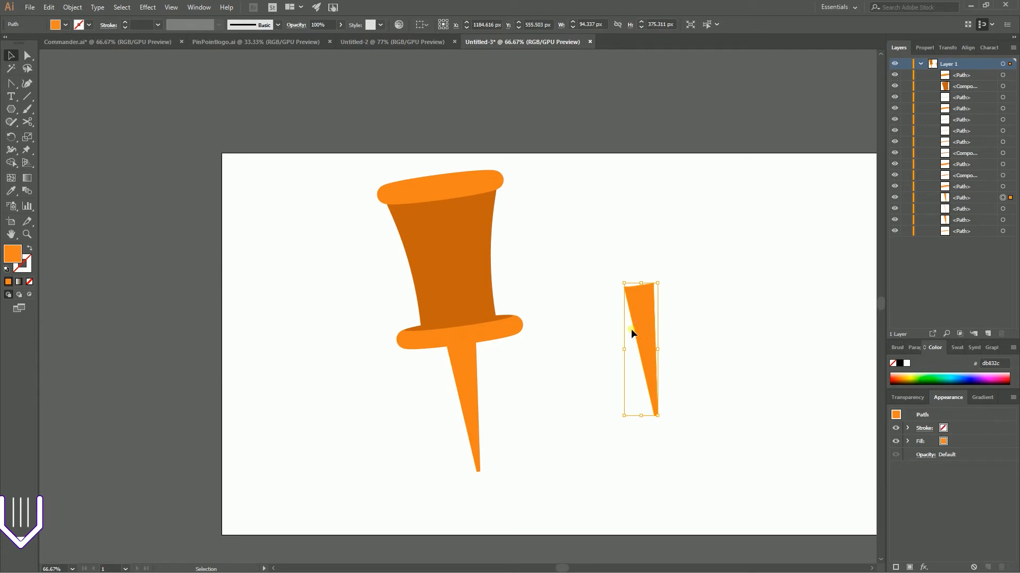
# Step: Delete the needle path lying in the empty artboard area beside the pushpin
pyautogui.press('Delete')
pyautogui.moveTo(459, 378); pyautogui.dragTo(642, 348)
pyautogui.hotkey('ctrl', 'z')
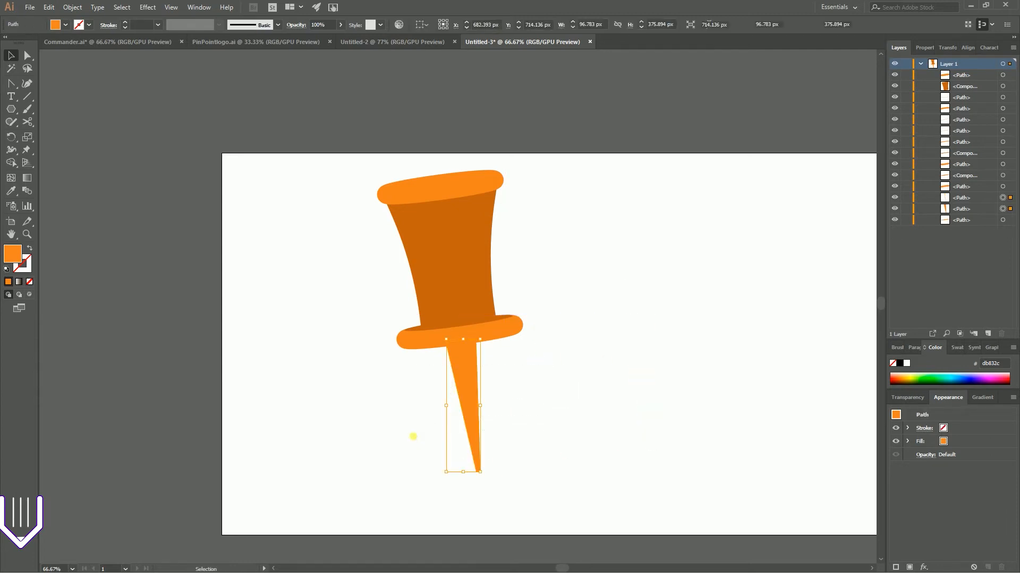
# Step: Select the remaining needle of the pushpin and send it to the back of the stacking order
pyautogui.click(915, 48)
pyautogui.click(592, 341)
pyautogui.moveTo(556, 353); pyautogui.dragTo(420, 430)
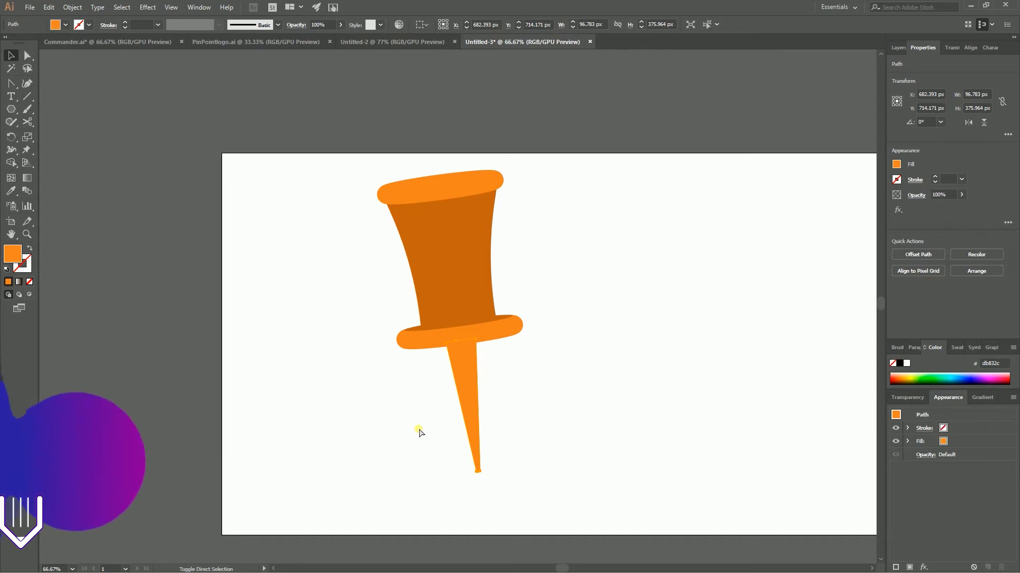
pyautogui.hotkey('ctrl', 'shift', '[')
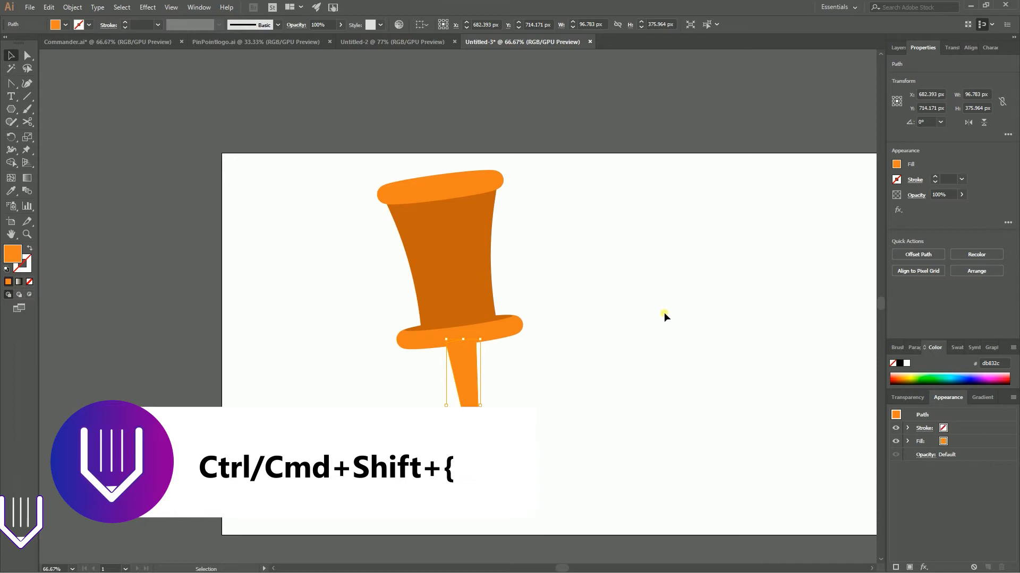
pyautogui.click(651, 314)
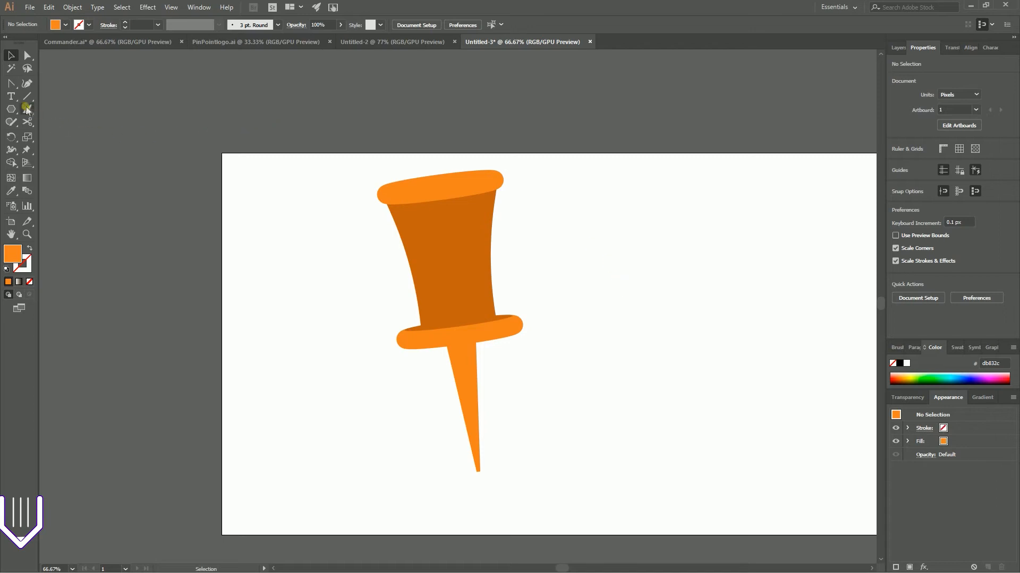
# Step: Copy the orange panel with the two logo versions from PinPointlogo.ai into Untitled-3, placing it right of the pushpin
pyautogui.click(228, 44)
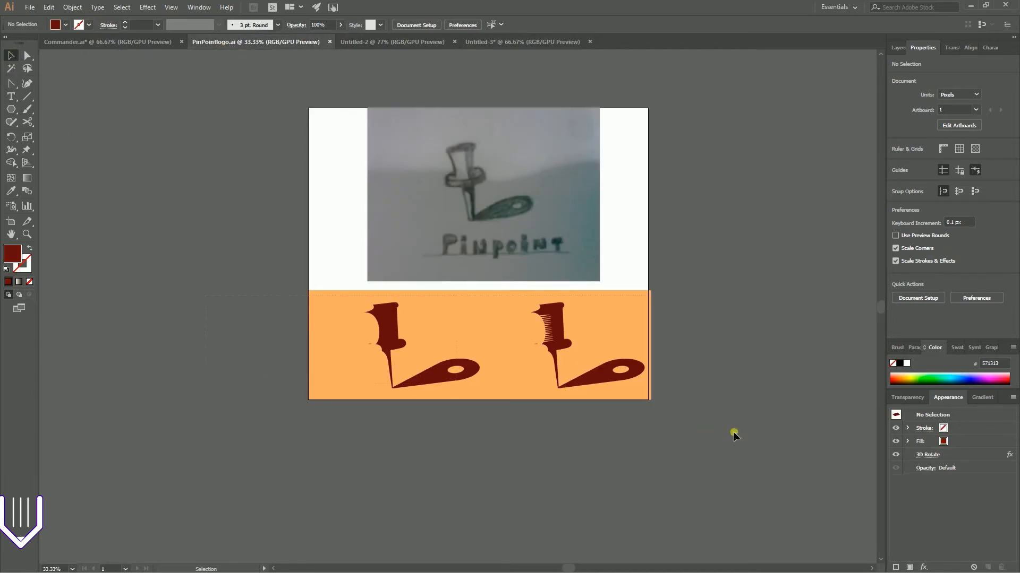
pyautogui.click(646, 358)
pyautogui.moveTo(422, 339); pyautogui.dragTo(618, 218)
pyautogui.moveTo(449, 132); pyautogui.dragTo(637, 198)
pyautogui.click(369, 179)
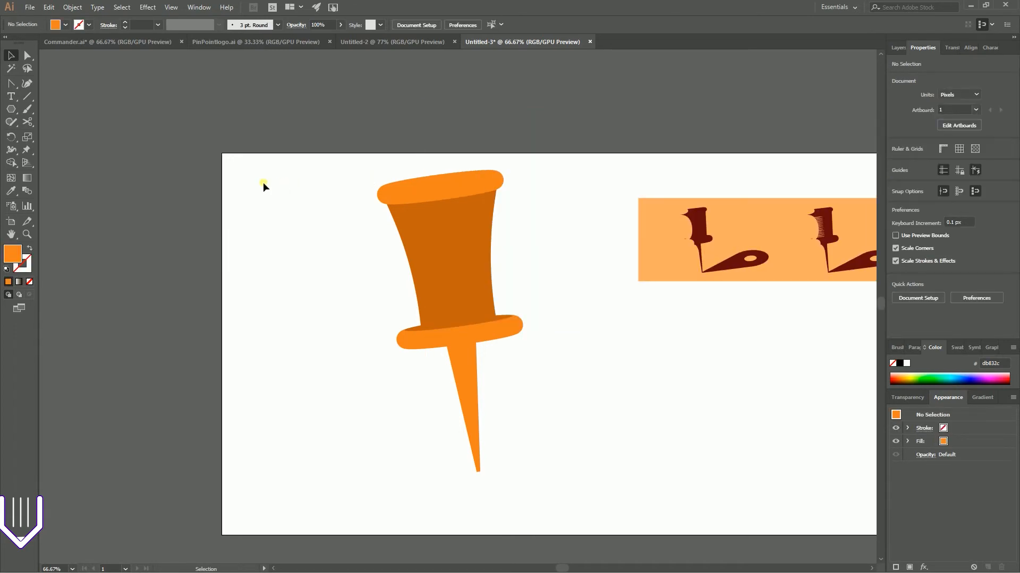
# Step: Draw a curved Pen path from the cap's top edge through its lower-left corner down to the lower flange's upper edge
pyautogui.press('p')
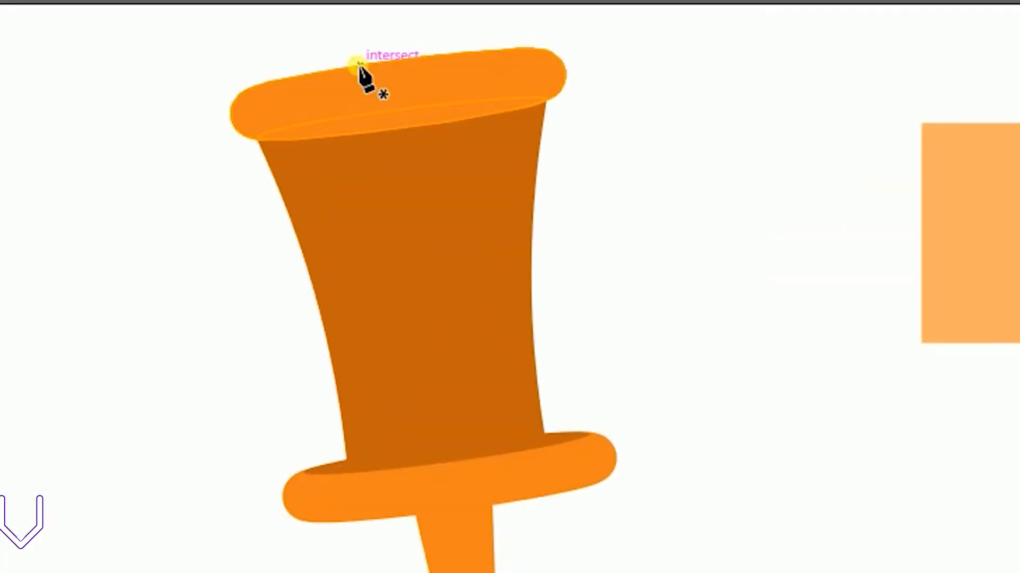
pyautogui.click(425, 177)
pyautogui.moveTo(257, 143); pyautogui.dragTo(175, 142)
pyautogui.click(257, 140)
pyautogui.moveTo(400, 150); pyautogui.dragTo(415, 222)
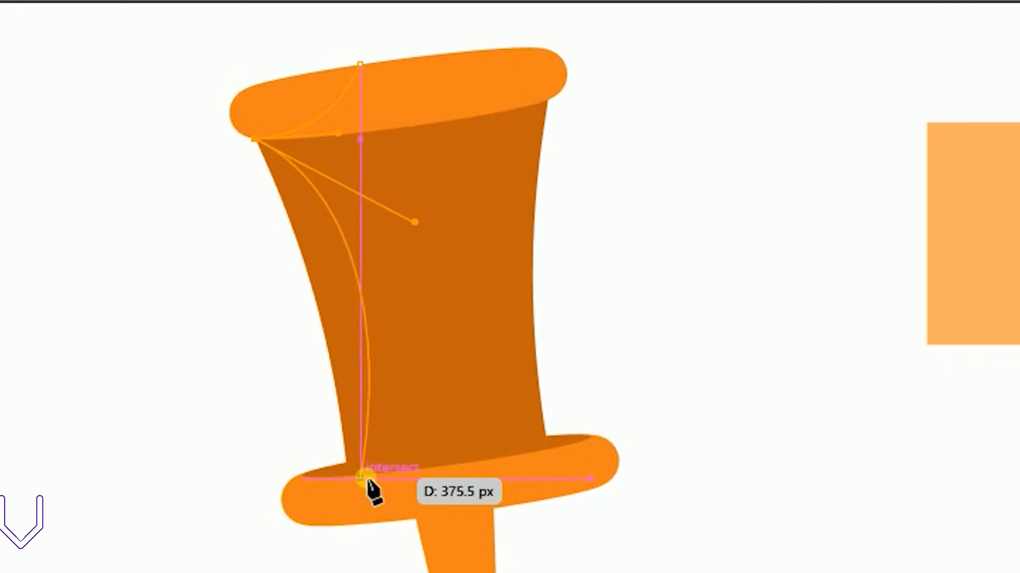
pyautogui.moveTo(360, 476); pyautogui.dragTo(295, 569)
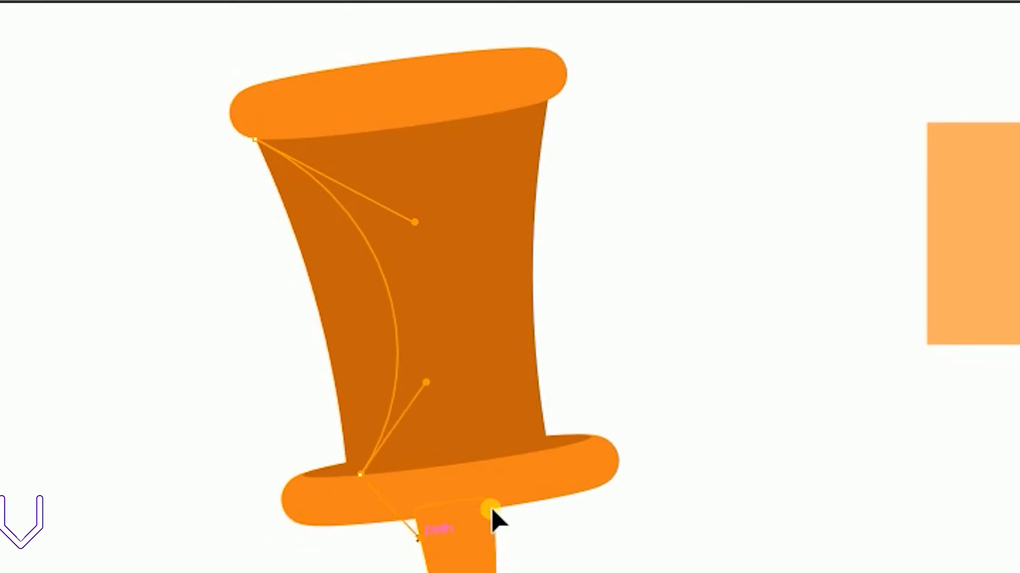
# Step: Continue the Pen path with a curve across the lower flange to the point where the needle's left edge meets it
pyautogui.moveTo(361, 475); pyautogui.dragTo(501, 548)
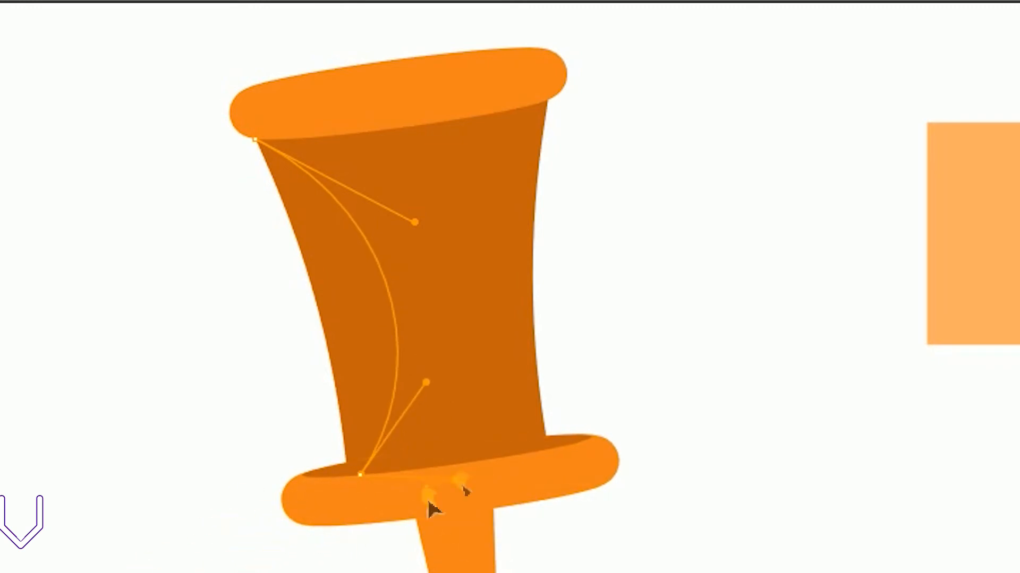
pyautogui.click(550, 487)
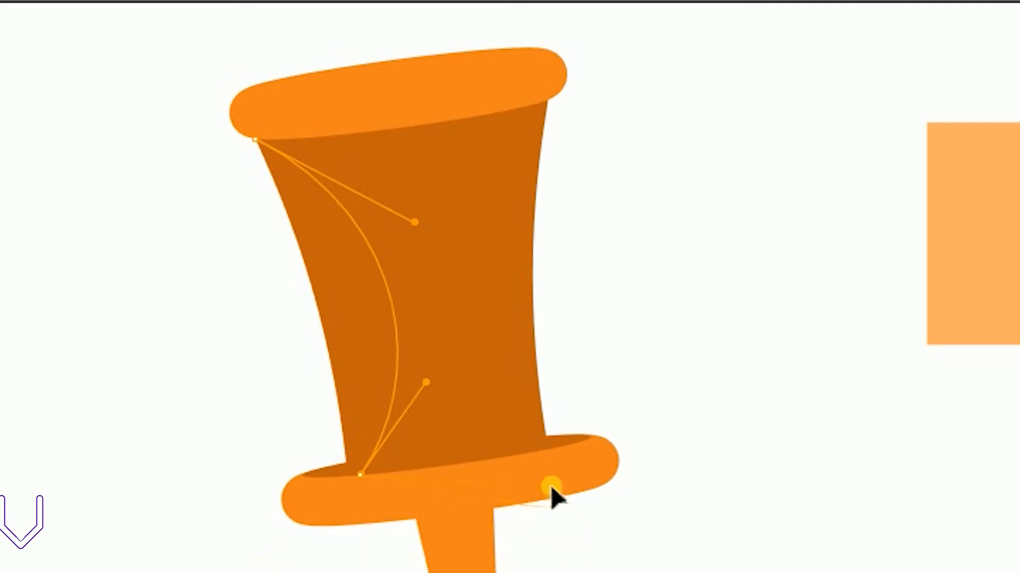
pyautogui.moveTo(442, 469); pyautogui.dragTo(343, 519)
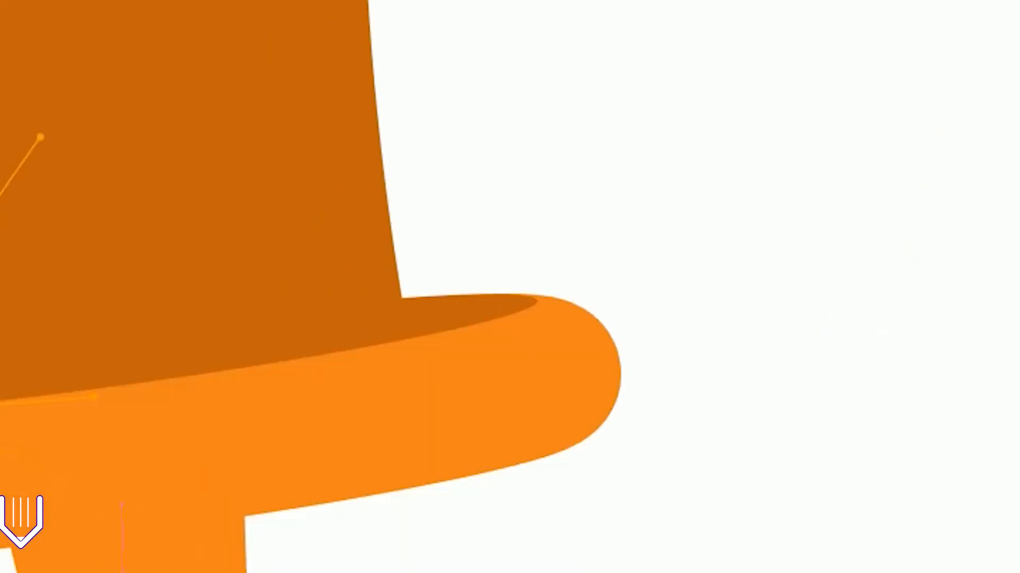
pyautogui.moveTo(32, 544); pyautogui.dragTo(196, 480)
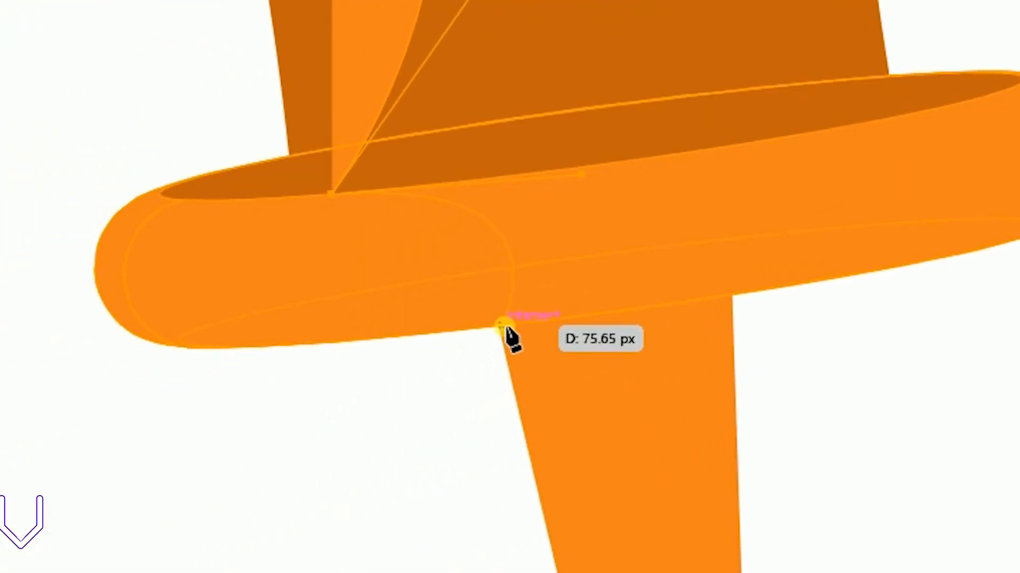
pyautogui.click(501, 325)
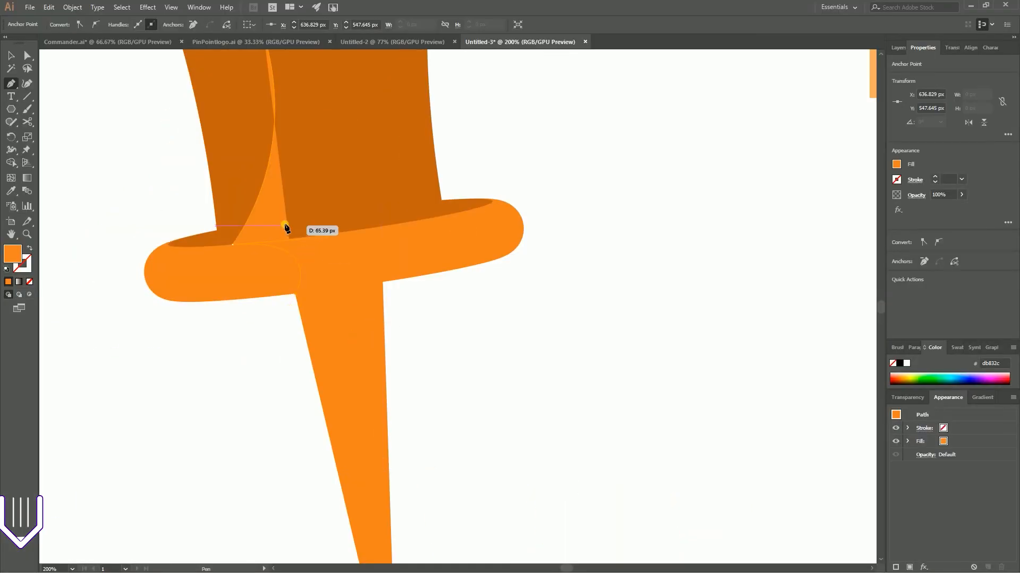
# Step: Extend the Pen path around the outside of the pushpin's right side and over the cap, closing it at its starting point
pyautogui.scroll(5, 285, 227)
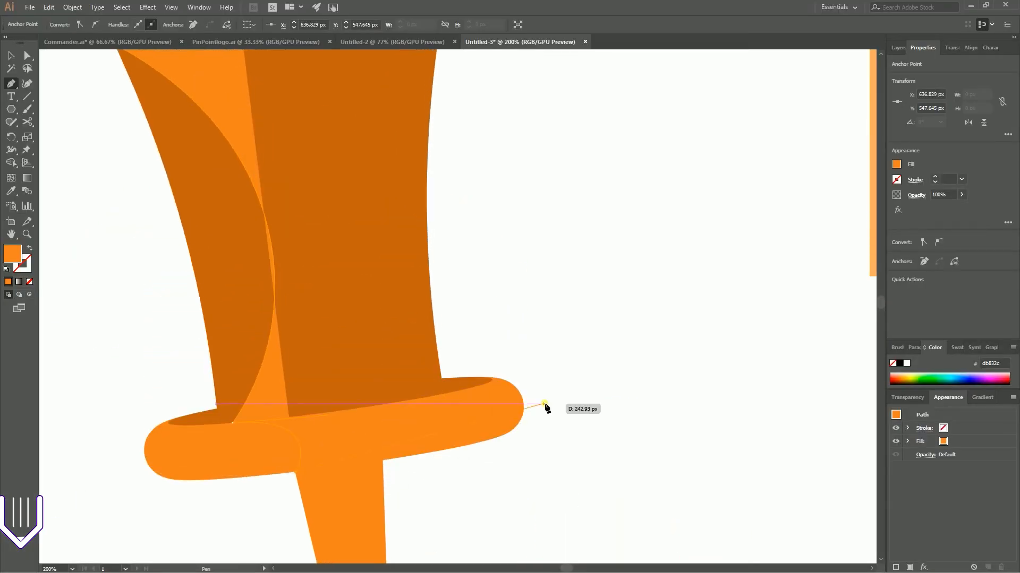
pyautogui.click(601, 429)
pyautogui.click(619, 248)
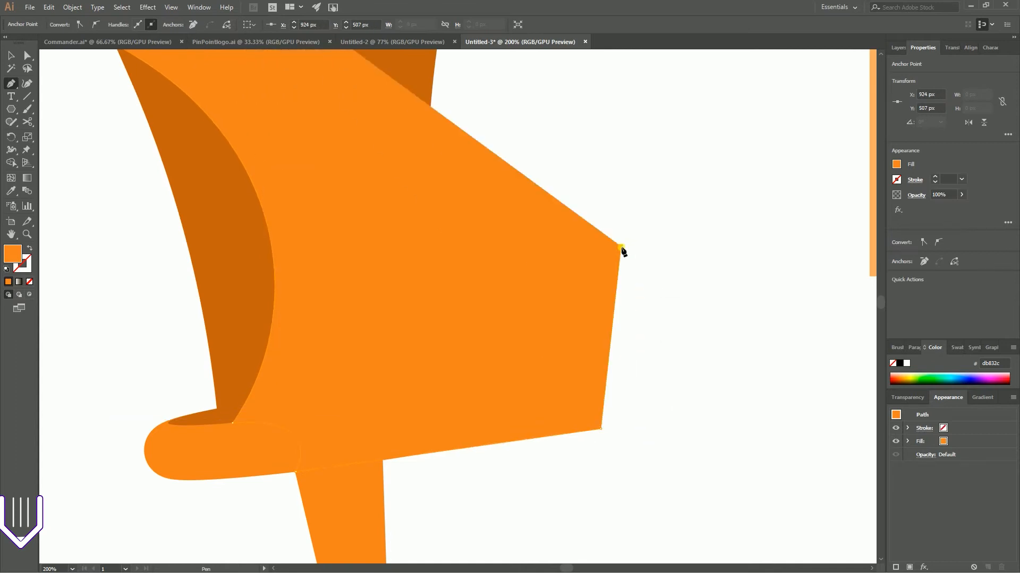
pyautogui.scroll(2, 618, 260)
pyautogui.scroll(6, 616, 261)
pyautogui.click(547, 178)
pyautogui.click(483, 158)
pyautogui.moveTo(322, 158); pyautogui.dragTo(303, 166)
pyautogui.click(233, 228)
# Step: Select the cap, body and lower flange and combine them into one orange compound path with Pathfinder
pyautogui.click(11, 55)
pyautogui.click(139, 256)
pyautogui.scroll(-5, 140, 269)
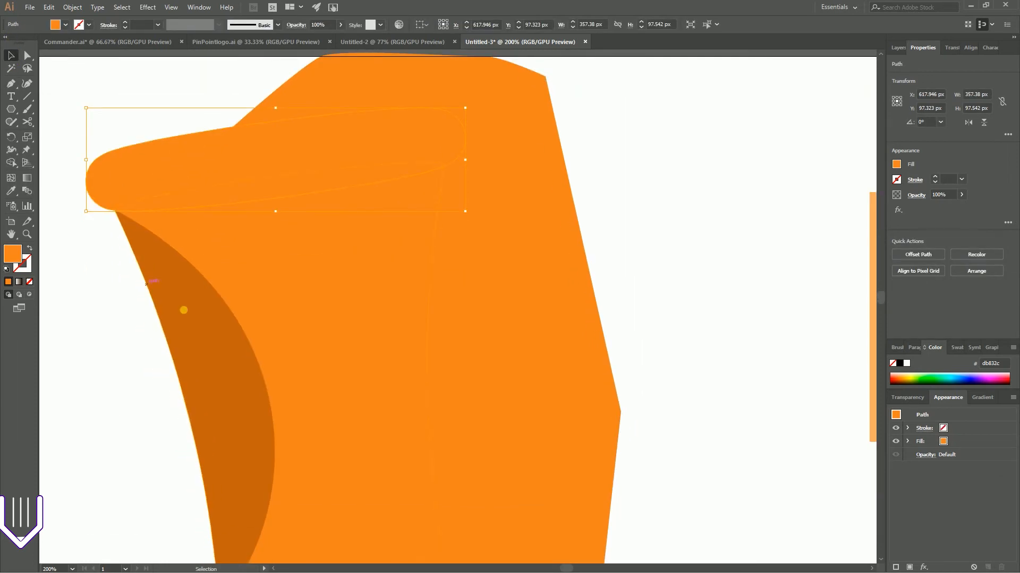
pyautogui.keyDown('shift'); pyautogui.click(194, 295); pyautogui.keyUp('shift')
pyautogui.keyDown('shift'); pyautogui.click(168, 513); pyautogui.keyUp('shift')
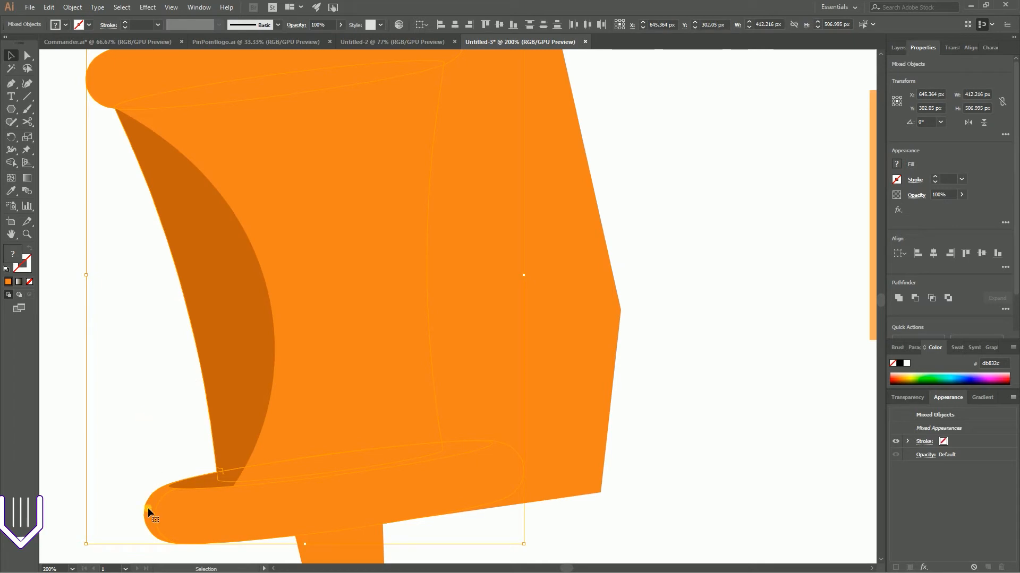
pyautogui.click(913, 299)
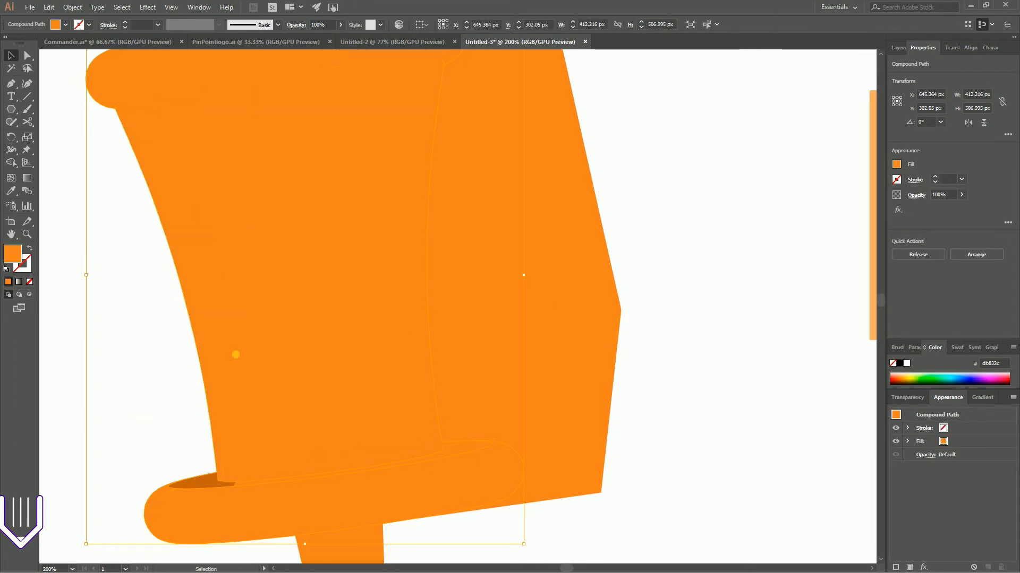
pyautogui.moveTo(212, 371); pyautogui.dragTo(515, 326)
pyautogui.moveTo(622, 307); pyautogui.dragTo(758, 270)
pyautogui.hotkey('ctrl', 'z')
pyautogui.click(172, 309)
pyautogui.click(250, 229)
pyautogui.hotkey('ctrl', '-')
pyautogui.hotkey('ctrl', '-')
pyautogui.hotkey('ctrl', '-')
pyautogui.hotkey('ctrl', 'z')
pyautogui.click(189, 205)
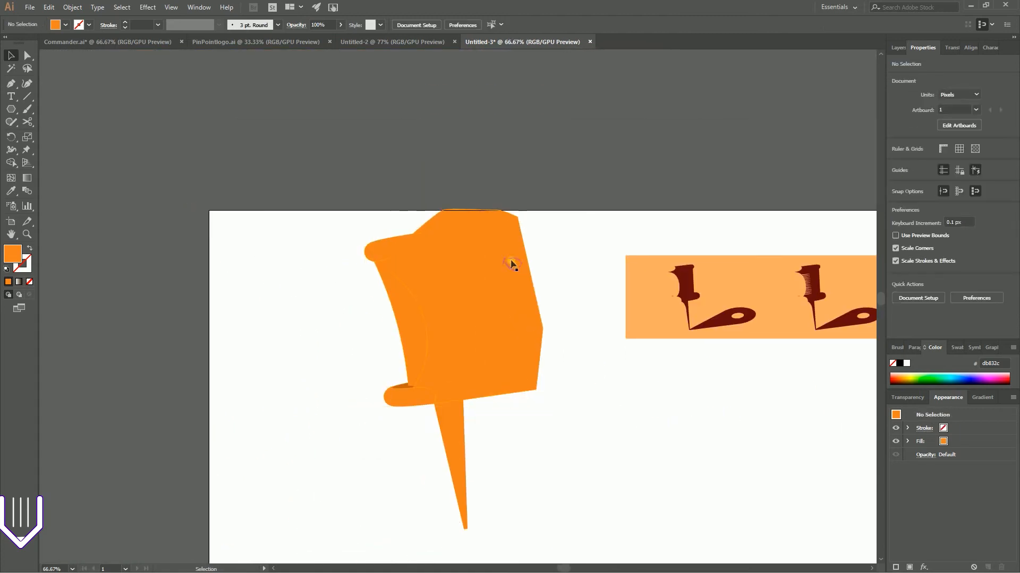
# Step: Move the pen-drawn shape aside to the right and unite all cap, body and flange pieces into one orange object
pyautogui.moveTo(511, 262); pyautogui.dragTo(669, 257)
pyautogui.click(430, 255)
pyautogui.moveTo(331, 200); pyautogui.dragTo(487, 409)
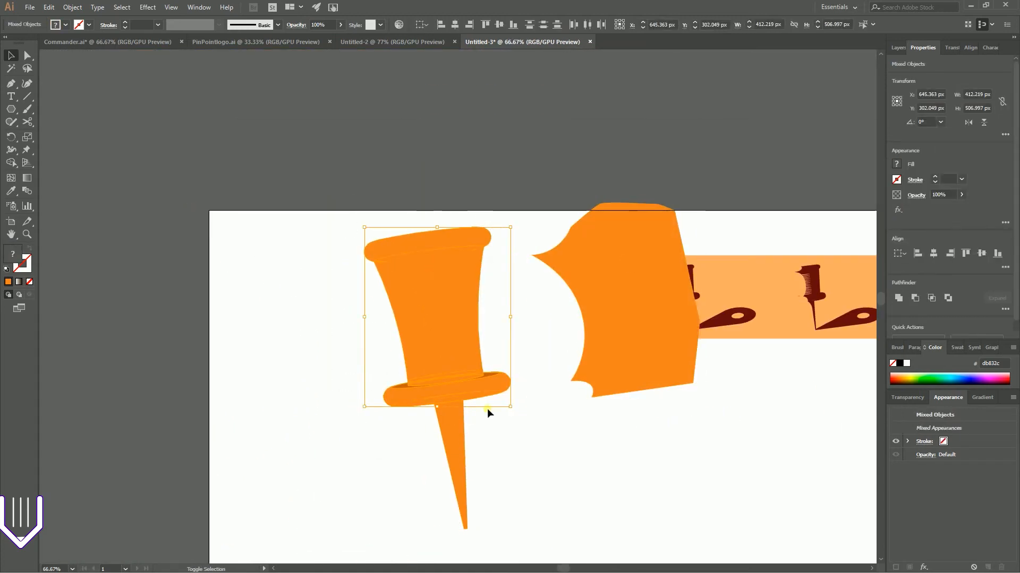
pyautogui.hotkey('ctrl', 'g')
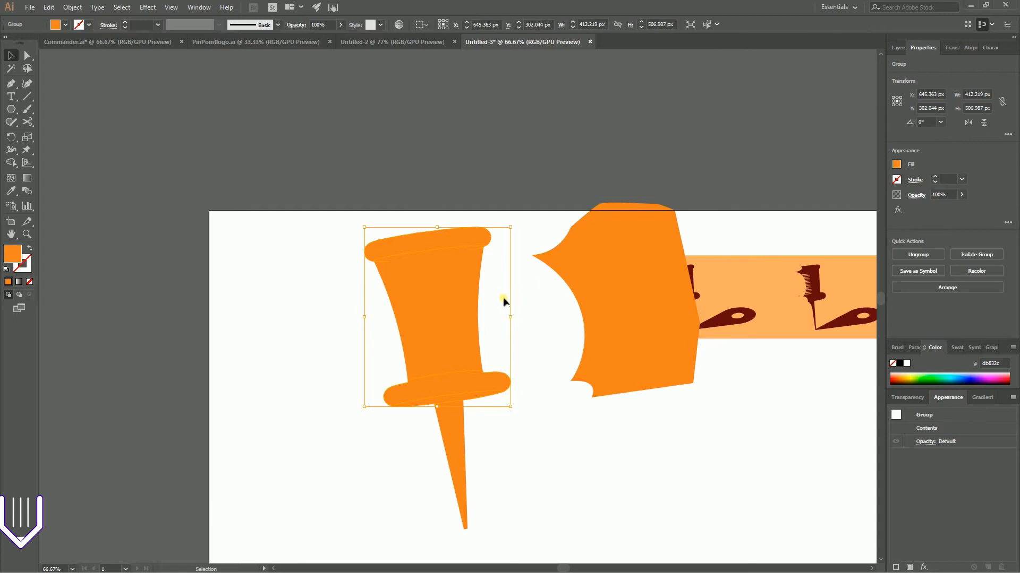
# Step: Move the pen-drawn shape back over the right side of the pushpin's cap, body and flange
pyautogui.click(528, 287)
pyautogui.click(597, 264)
pyautogui.moveTo(629, 259); pyautogui.dragTo(475, 265)
pyautogui.press('Down')
# Step: Fill the pen-drawn shape with dark brown 4c3622
pyautogui.doubleClick(12, 254)
pyautogui.click(607, 321)
pyautogui.click(786, 231)
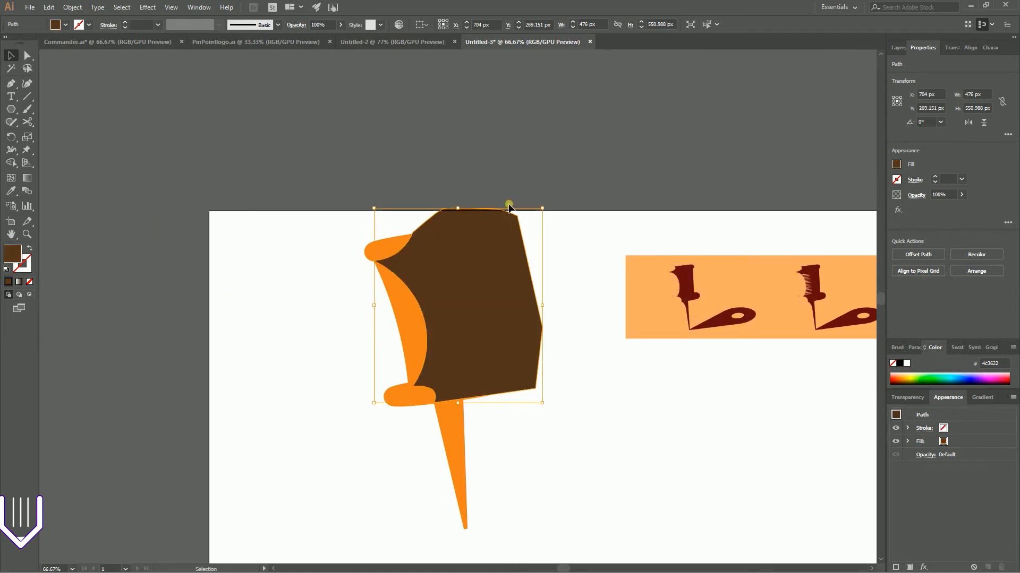
pyautogui.click(344, 359)
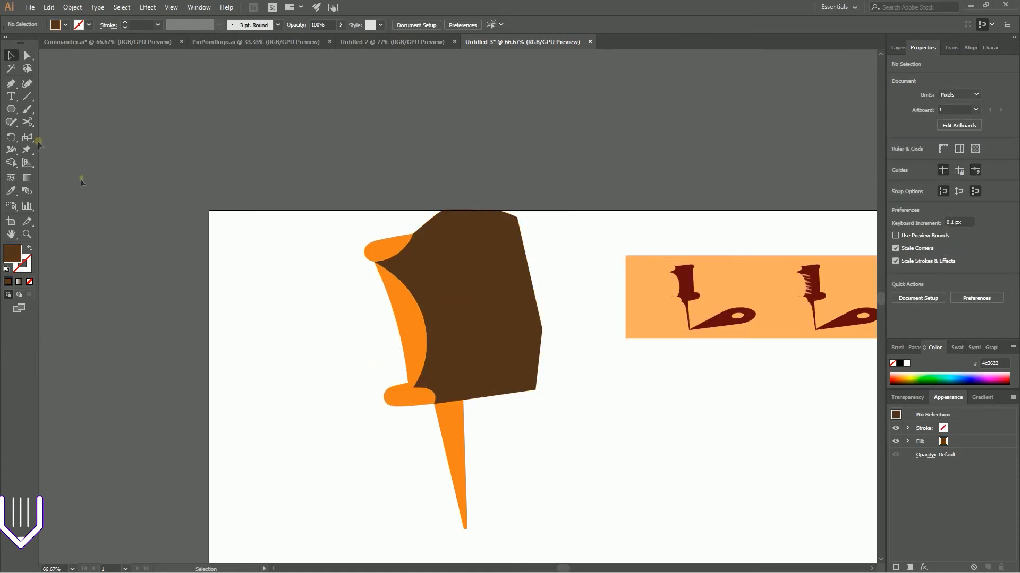
# Step: Adjust the brown shape's anchor and curve across the cap with the Direct Selection tool
pyautogui.press('a')
pyautogui.hotkey('ctrl', '=')
pyautogui.hotkey('ctrl', '=')
pyautogui.hotkey('ctrl', '=')
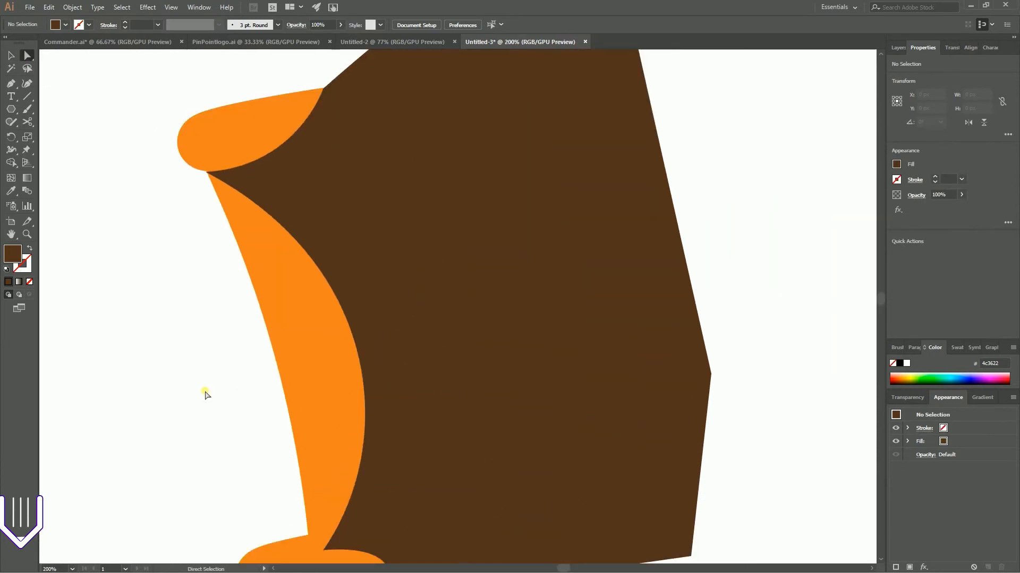
pyautogui.moveTo(152, 387); pyautogui.dragTo(274, 253)
pyautogui.moveTo(421, 273); pyautogui.dragTo(429, 262)
pyautogui.moveTo(494, 160); pyautogui.dragTo(496, 235)
pyautogui.click(212, 215)
# Step: Reshape the brown shape's curve along the body by moving the direction handle at the cap's lower-left corner
pyautogui.scroll(1, 209, 218)
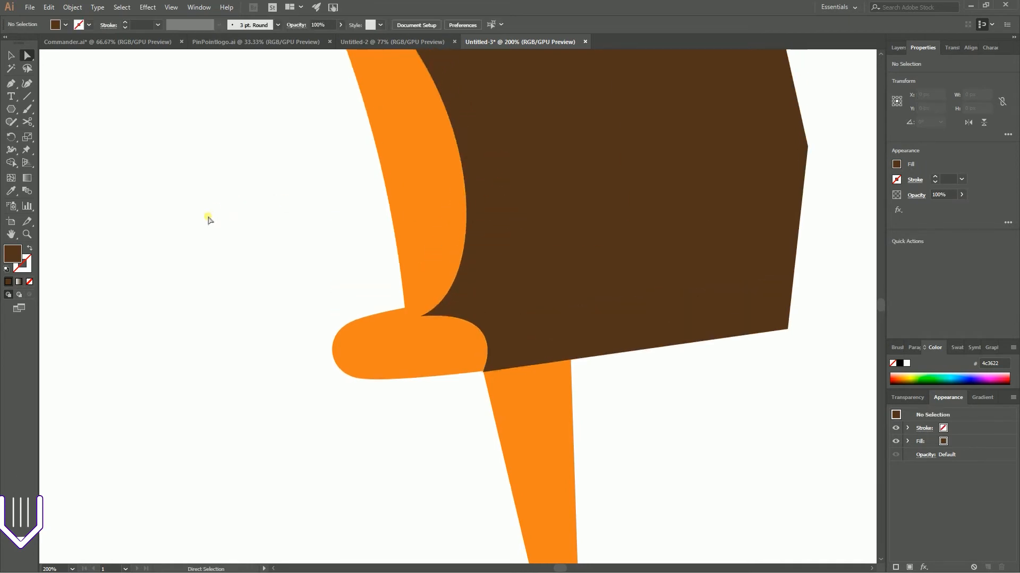
pyautogui.click(424, 316)
pyautogui.scroll(3, 170, 269)
pyautogui.moveTo(484, 203); pyautogui.dragTo(437, 118)
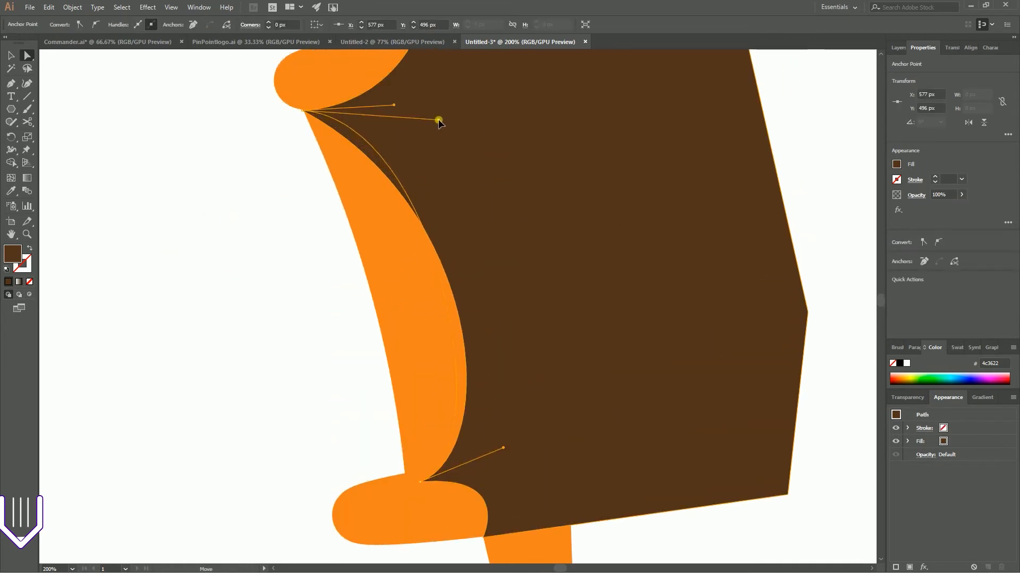
pyautogui.click(223, 159)
# Step: Shift the brown shape's anchor where the body meets the flange slightly up and right, and adjust the flange curve
pyautogui.scroll(1, 223, 160)
pyautogui.moveTo(422, 507); pyautogui.dragTo(431, 500)
pyautogui.moveTo(523, 494); pyautogui.dragTo(533, 495)
pyautogui.scroll(-2, 533, 495)
pyautogui.click(485, 499)
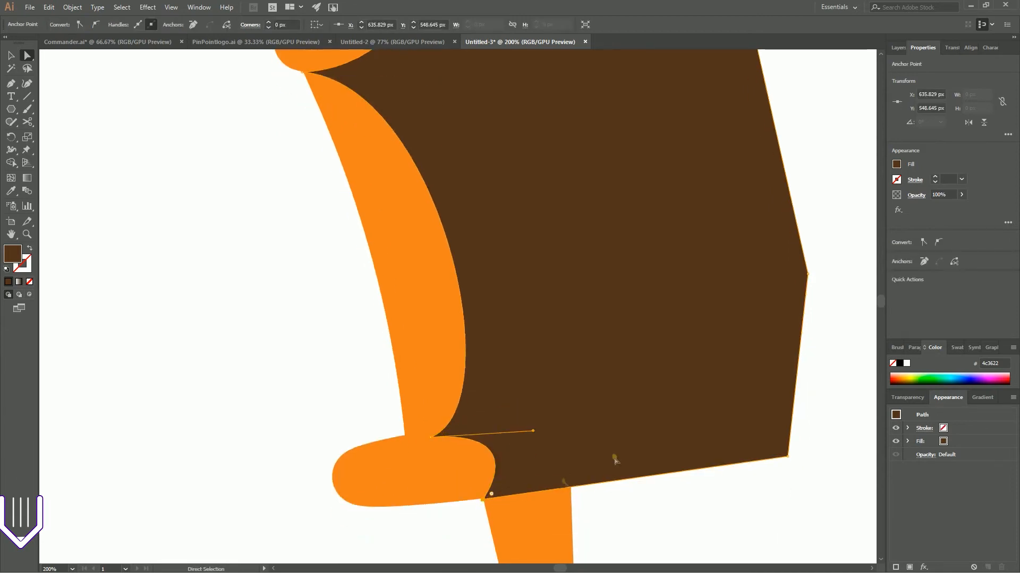
pyautogui.click(702, 506)
# Step: Duplicate the orange pushpin body in place and lock one copy
pyautogui.hotkey('ctrl', '-')
pyautogui.hotkey('ctrl', '-')
pyautogui.hotkey('ctrl', '-')
pyautogui.click(9, 56)
pyautogui.click(437, 271)
pyautogui.hotkey('ctrl', '2')
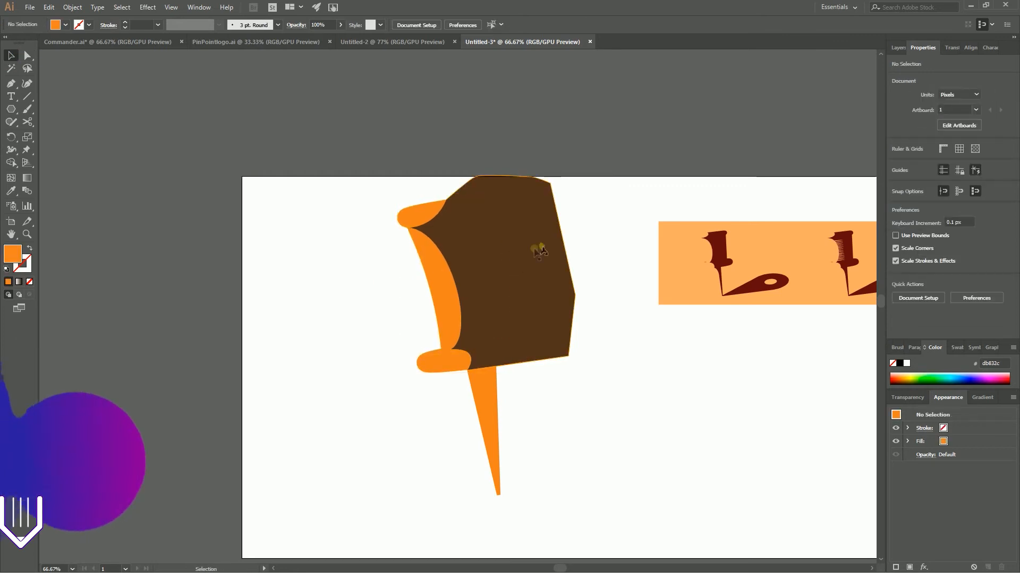
# Step: Intersect the brown shape with the unlocked orange body using Pathfinder to trim it to the pushpin's outline
pyautogui.click(516, 259)
pyautogui.keyDown('shift'); pyautogui.click(439, 284); pyautogui.keyUp('shift')
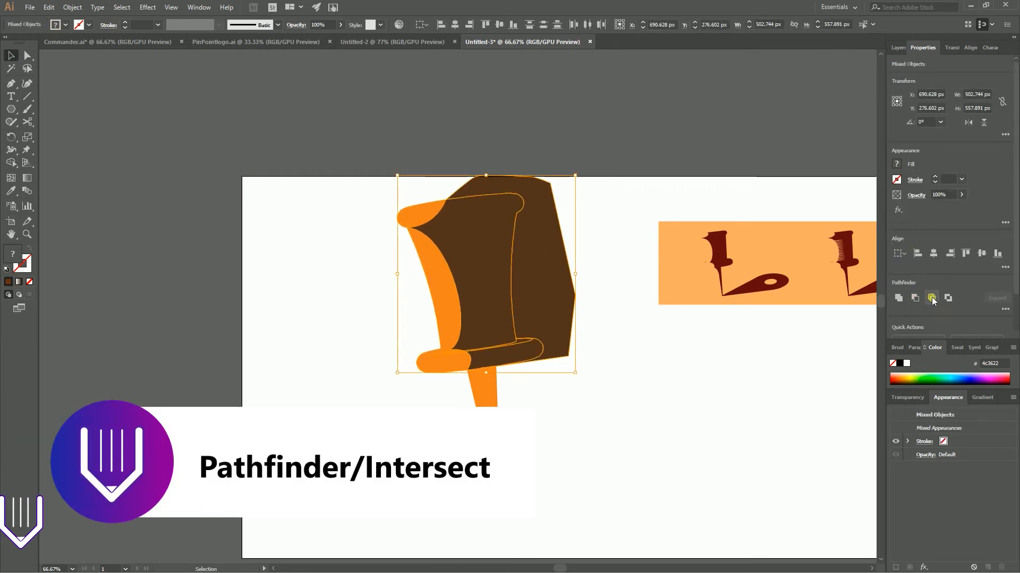
pyautogui.click(932, 298)
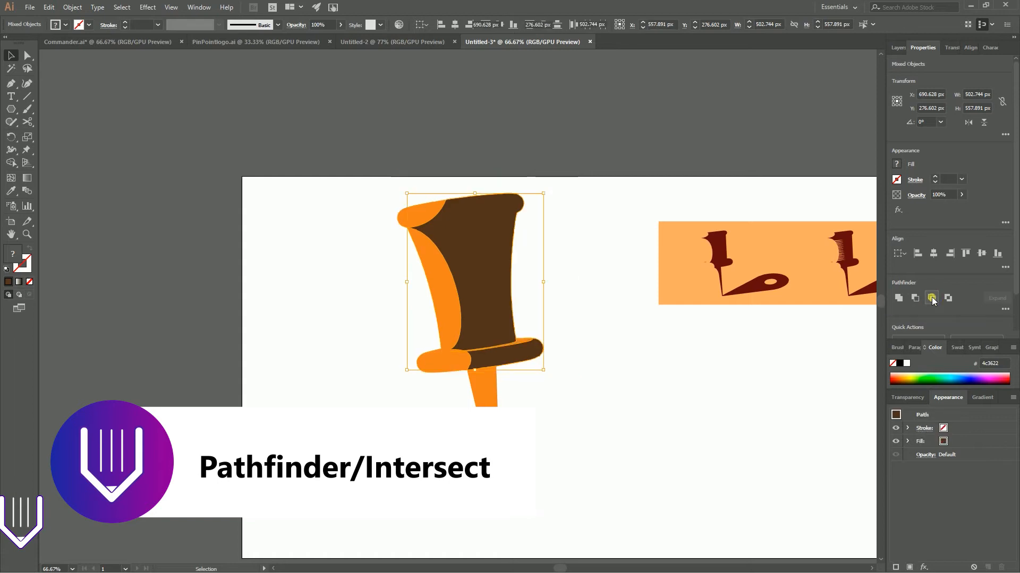
pyautogui.click(569, 357)
# Step: Simplify the trimmed brown shape's path with the preview enabled to reduce its anchor points
pyautogui.click(523, 341)
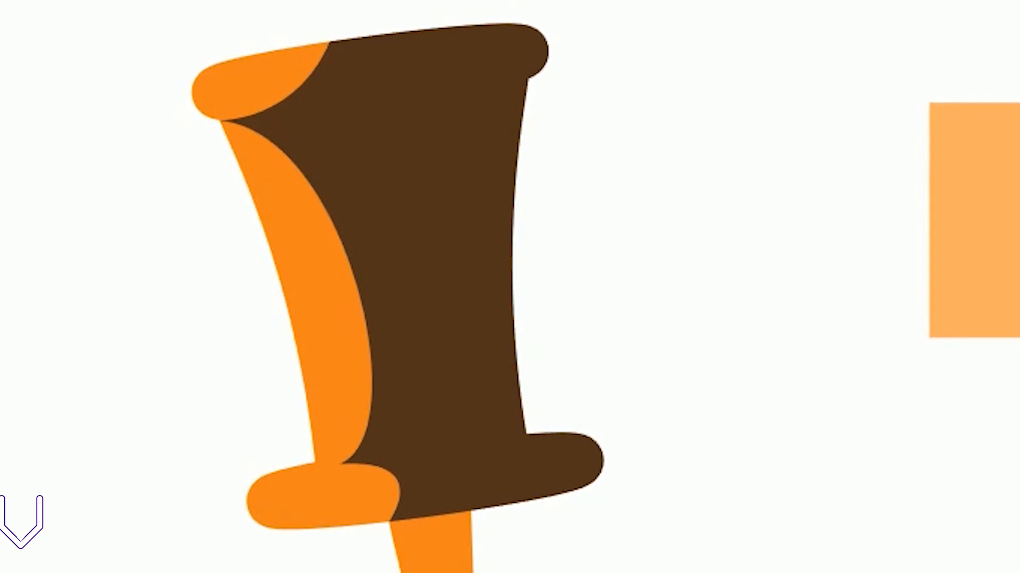
pyautogui.click(290, 99)
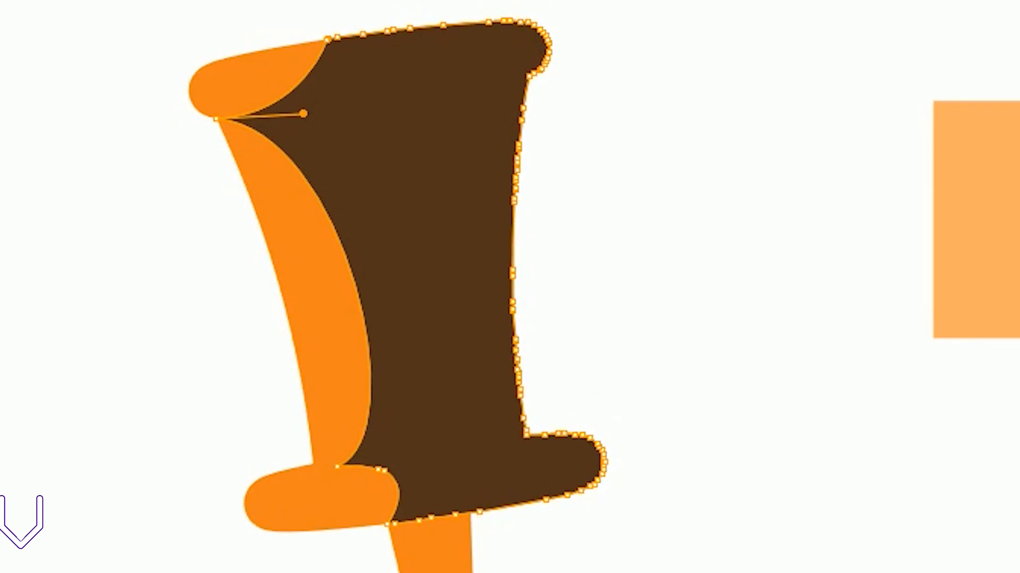
pyautogui.press('v')
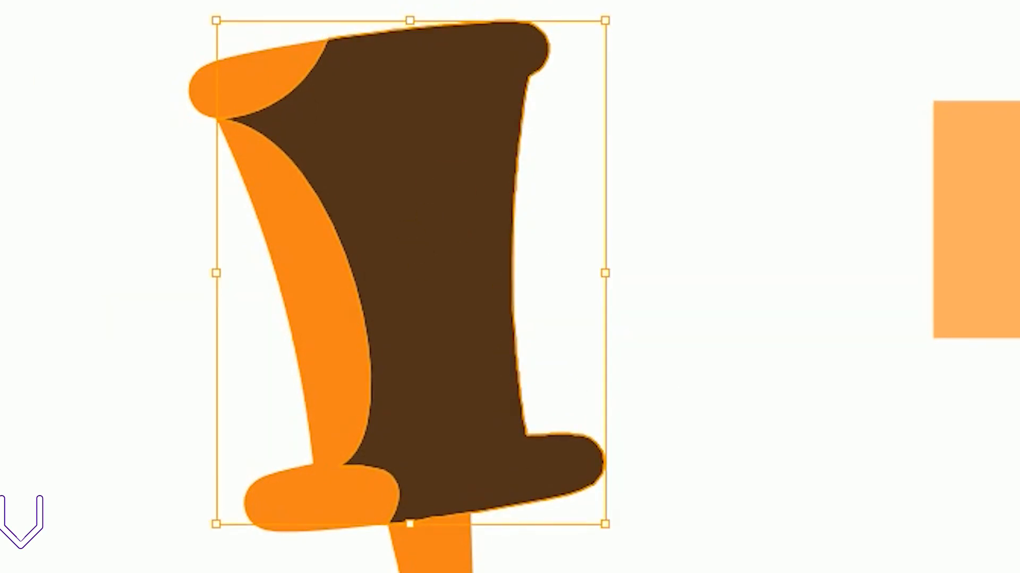
pyautogui.moveTo(383, 132); pyautogui.dragTo(416, 211)
pyautogui.hotkey('ctrl', 'z')
pyautogui.moveTo(0, 174)
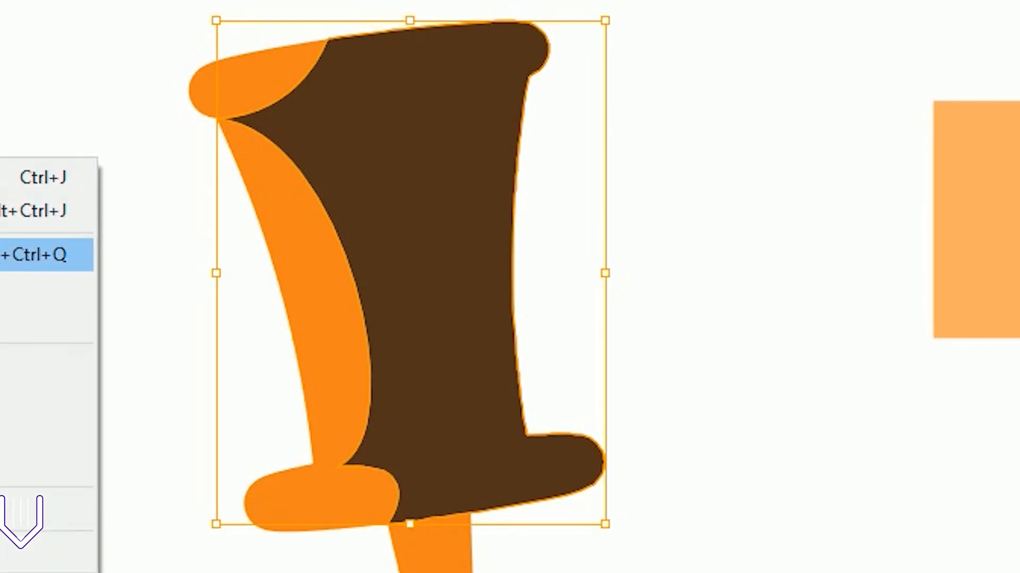
pyautogui.click(32, 315)
pyautogui.click(939, 86)
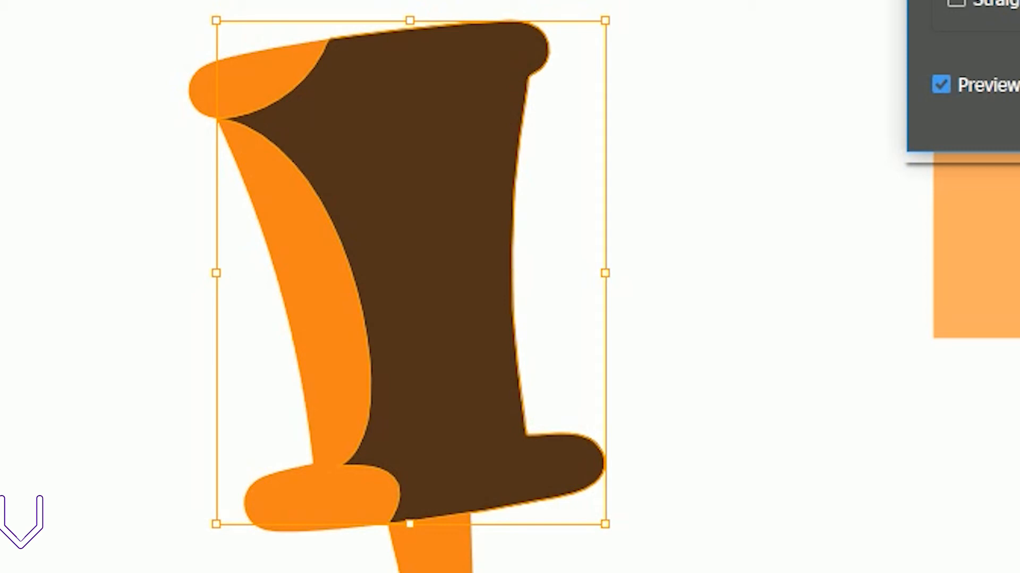
pyautogui.press('Return')
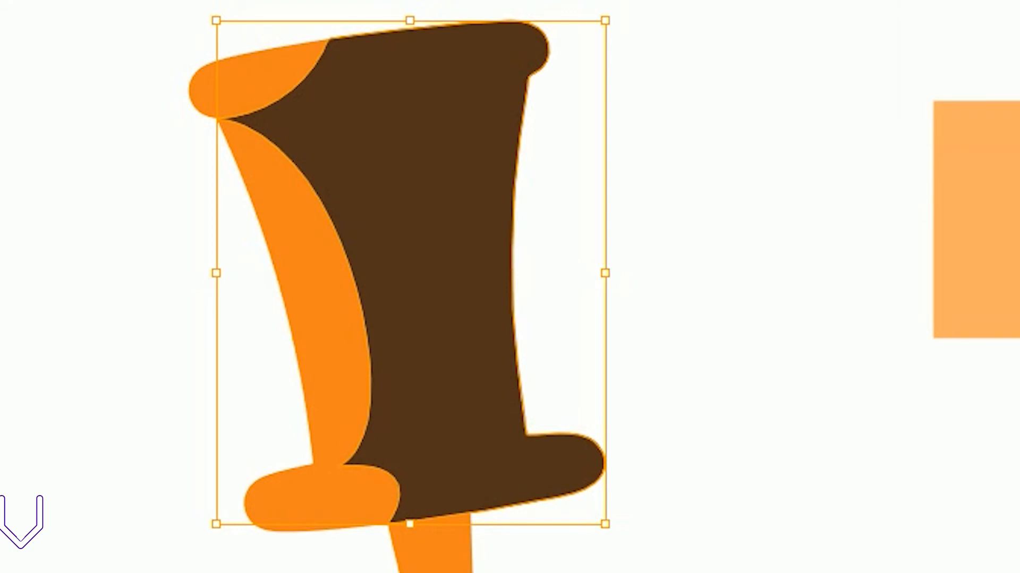
# Step: Move the simplified brown shape onto Layer 2
pyautogui.click(710, 259)
pyautogui.click(452, 126)
pyautogui.press('a')
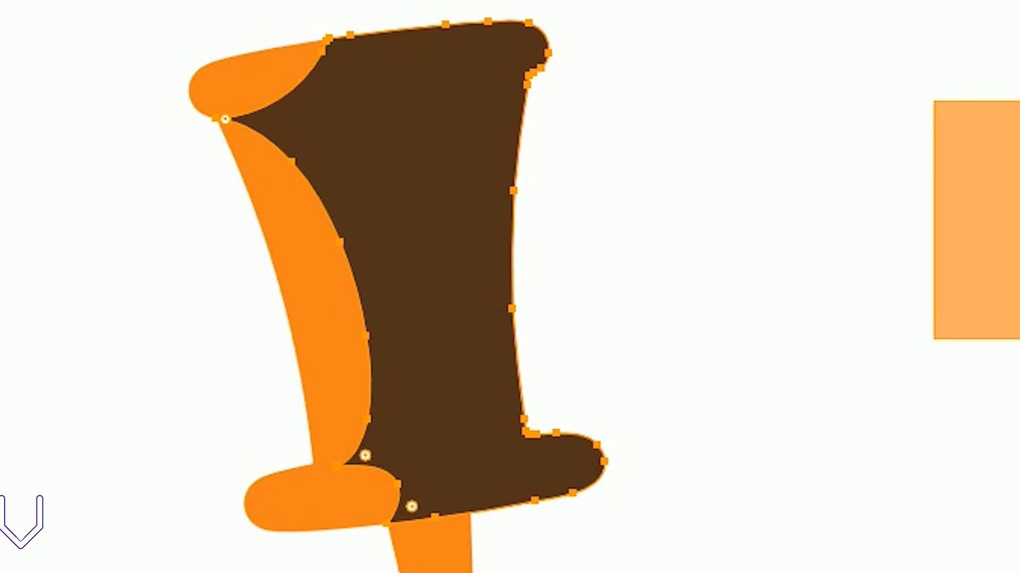
pyautogui.moveTo(1010, 75); pyautogui.dragTo(1010, 64)
pyautogui.click(573, 180)
pyautogui.click(481, 215)
# Step: Delete the surplus anchor points along the top edge of the brown shape's cap
pyautogui.hotkey('ctrl', '=')
pyautogui.hotkey('ctrl', '=')
pyautogui.hotkey('ctrl', '=')
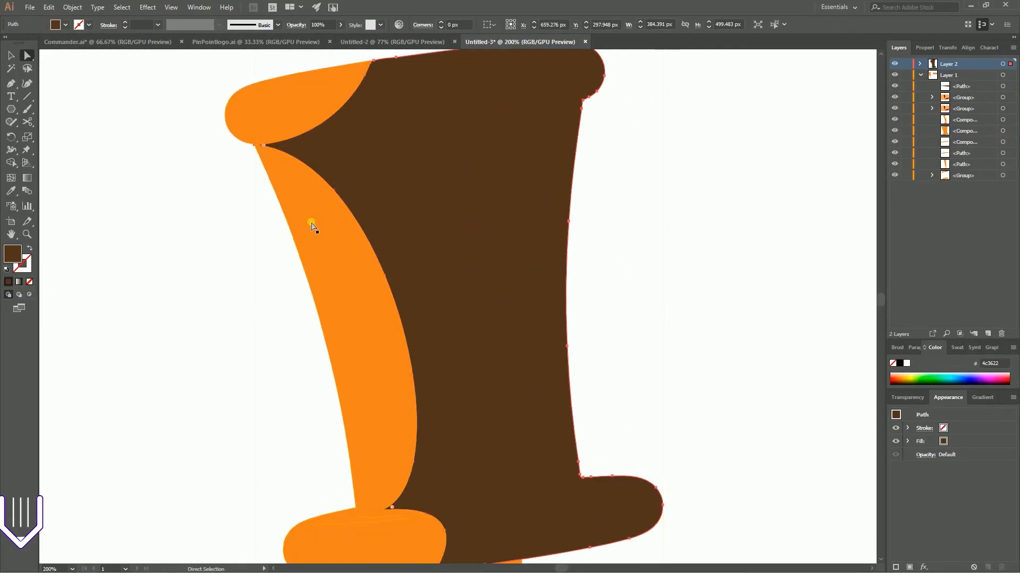
pyautogui.scroll(2, 313, 227)
pyautogui.click(366, 154)
pyautogui.click(11, 84)
pyautogui.moveTo(12, 85); pyautogui.dragTo(63, 109)
pyautogui.click(398, 121)
pyautogui.click(497, 109)
pyautogui.click(541, 106)
# Step: Round the brown cap's upper-right corner with its direction handle and reshape the curve where brown meets the orange cap
pyautogui.click(27, 56)
pyautogui.moveTo(584, 107); pyautogui.dragTo(600, 113)
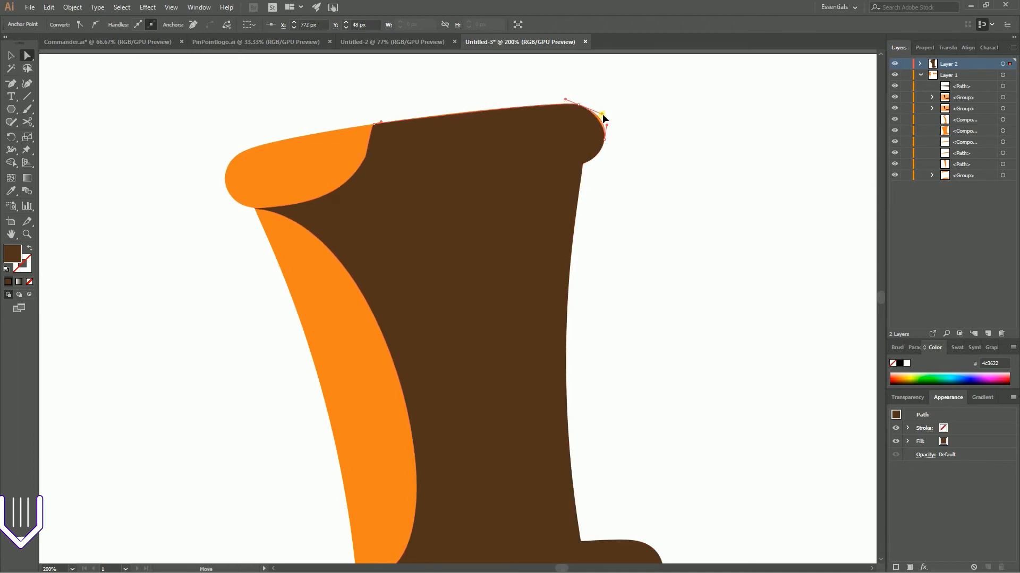
pyautogui.click(640, 98)
pyautogui.click(371, 157)
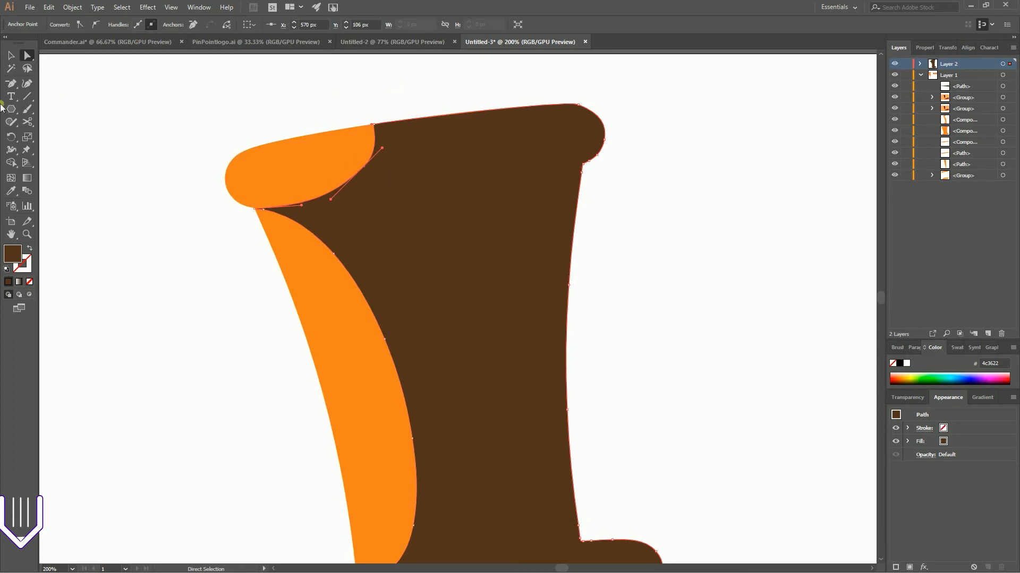
pyautogui.moveTo(367, 166); pyautogui.dragTo(369, 173)
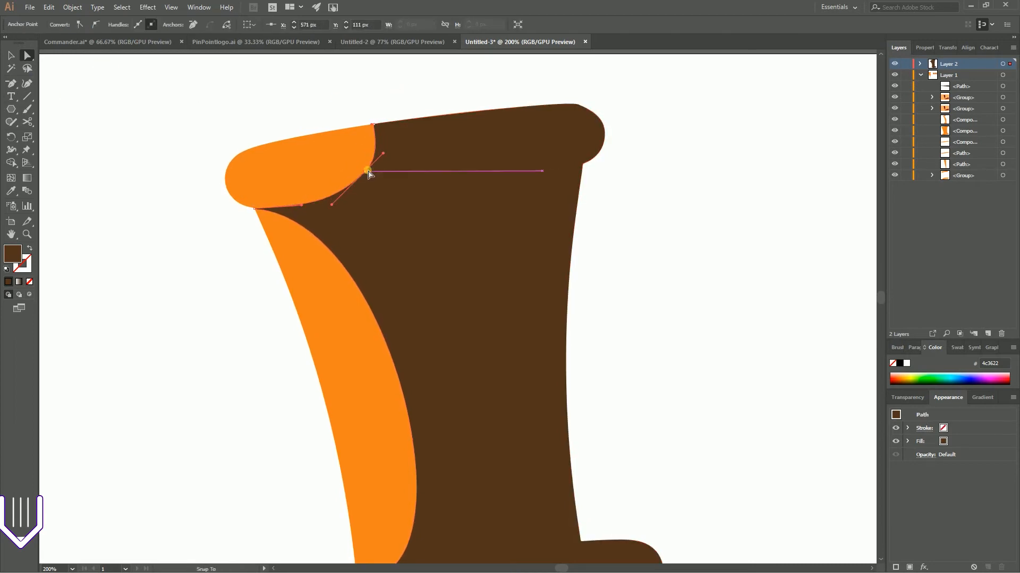
# Step: Delete the surplus anchor points on the brown shape's inner body curve and smooth it using the remaining anchor and its handles
pyautogui.scroll(-3, 662, 216)
pyautogui.press('p')
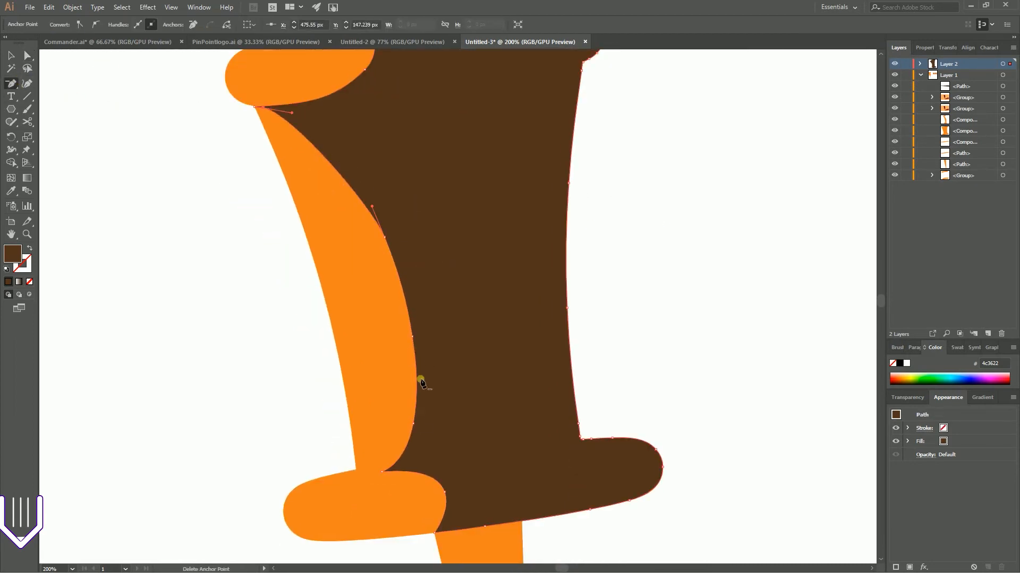
pyautogui.click(413, 424)
pyautogui.click(413, 337)
pyautogui.click(28, 56)
pyautogui.moveTo(371, 206); pyautogui.dragTo(365, 134)
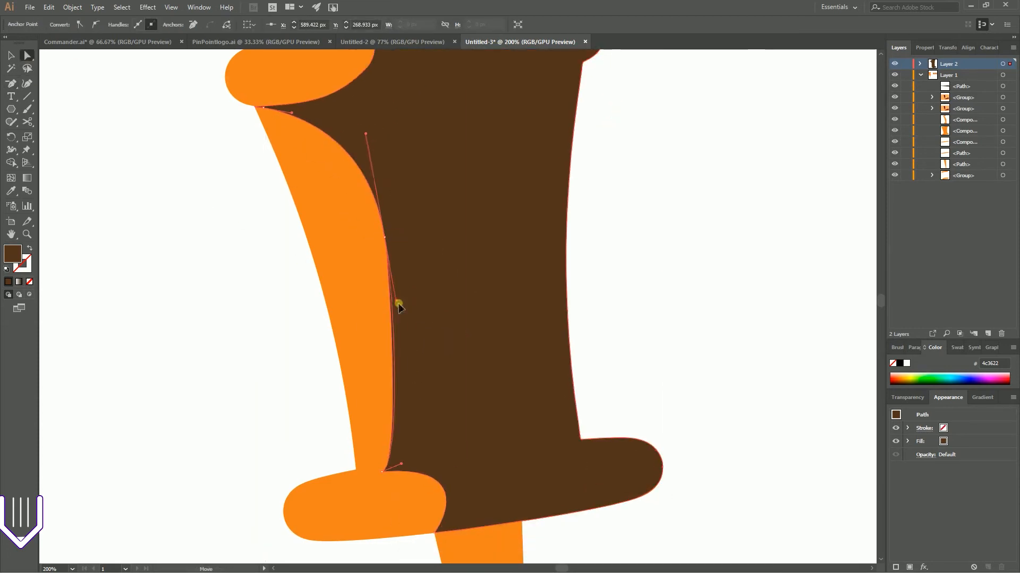
pyautogui.moveTo(399, 307); pyautogui.dragTo(421, 412)
pyautogui.moveTo(387, 234); pyautogui.dragTo(408, 240)
pyautogui.click(657, 222)
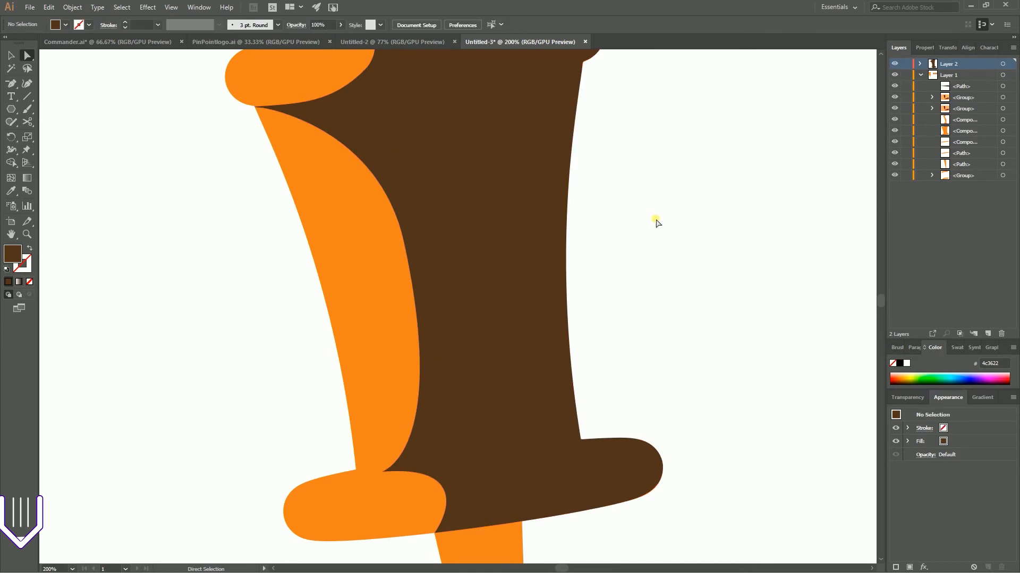
# Step: Reshape the brown shape's curve over the flange so the orange part ends in a fuller rounded edge
pyautogui.scroll(-1, 656, 221)
pyautogui.click(383, 433)
pyautogui.moveTo(444, 453); pyautogui.dragTo(443, 435)
pyautogui.moveTo(441, 483); pyautogui.dragTo(448, 429)
pyautogui.moveTo(460, 479); pyautogui.dragTo(462, 467)
pyautogui.hotkey('ctrl', 'z')
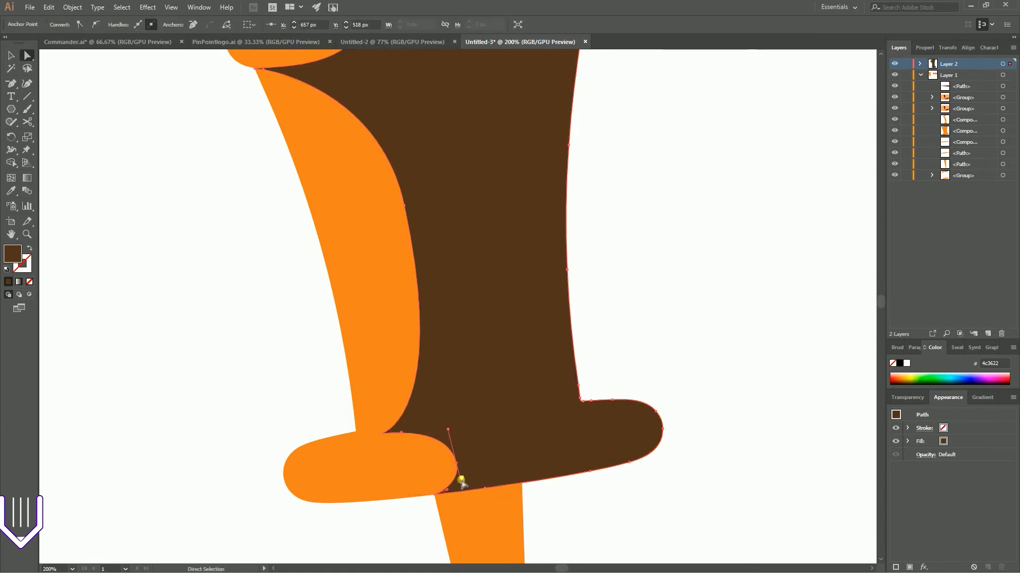
pyautogui.moveTo(450, 429); pyautogui.dragTo(452, 428)
pyautogui.click(622, 338)
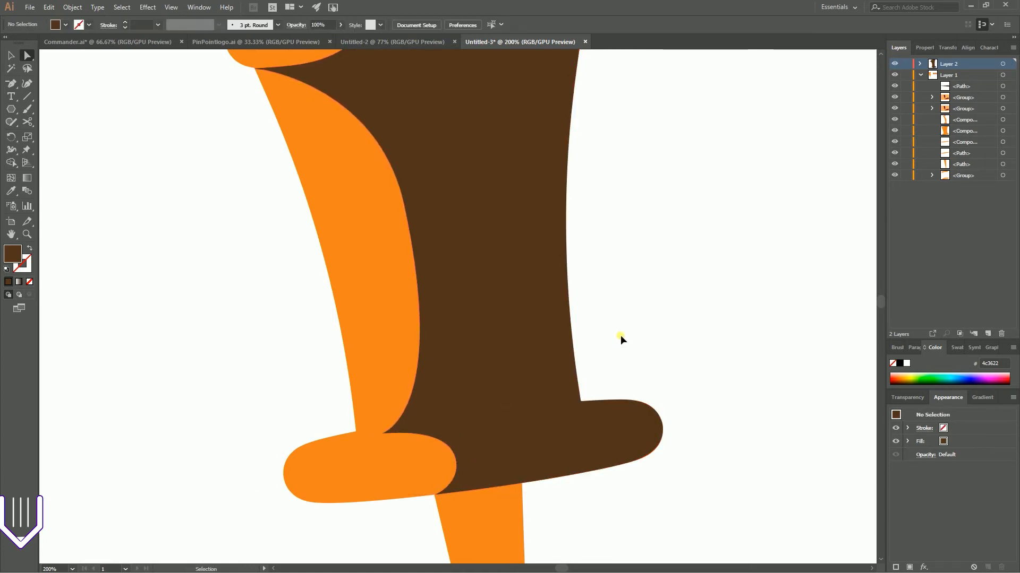
# Step: Draw a closed brown Pen shape over the needle, curving inward below the flange, running to the tip, and overlapping the outer side
pyautogui.hotkey('ctrl', '-')
pyautogui.hotkey('ctrl', '-')
pyautogui.hotkey('ctrl', '-')
pyautogui.hotkey('ctrl', '-')
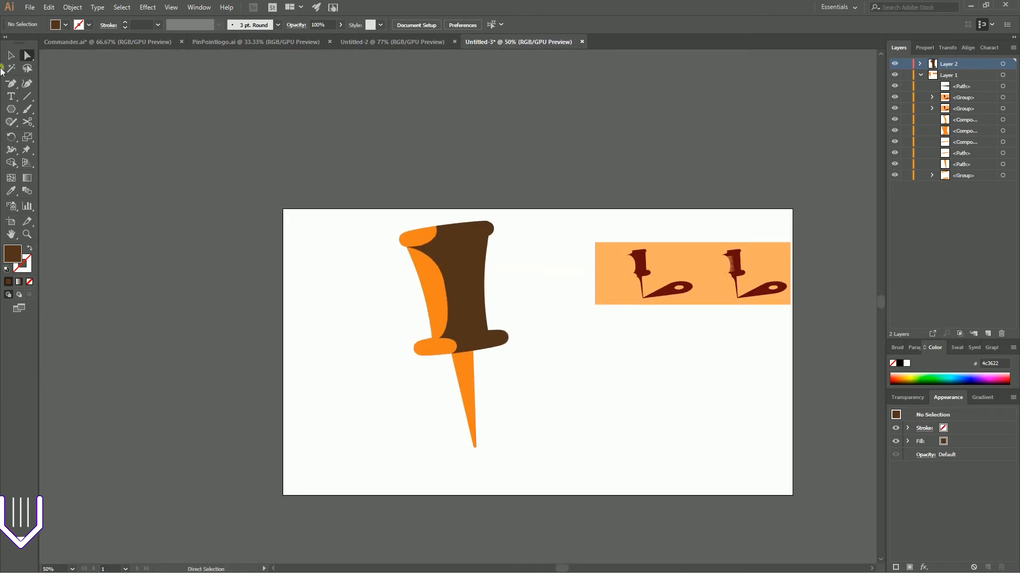
pyautogui.click(11, 83)
pyautogui.hotkey('ctrl', '+')
pyautogui.hotkey('ctrl', '+')
pyautogui.hotkey('ctrl', '+')
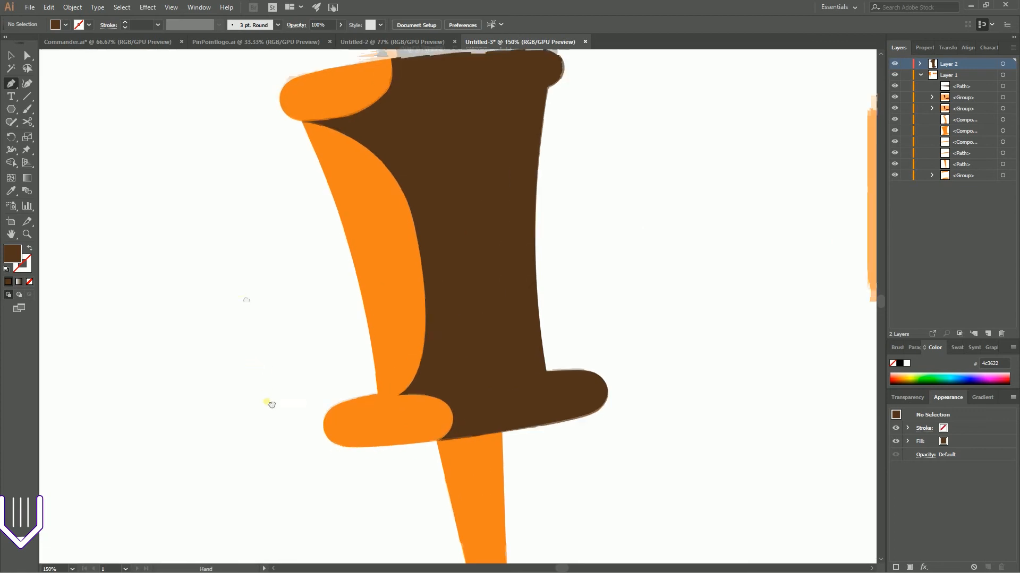
pyautogui.moveTo(272, 406); pyautogui.dragTo(151, 44)
pyautogui.moveTo(433, 113); pyautogui.dragTo(456, 244)
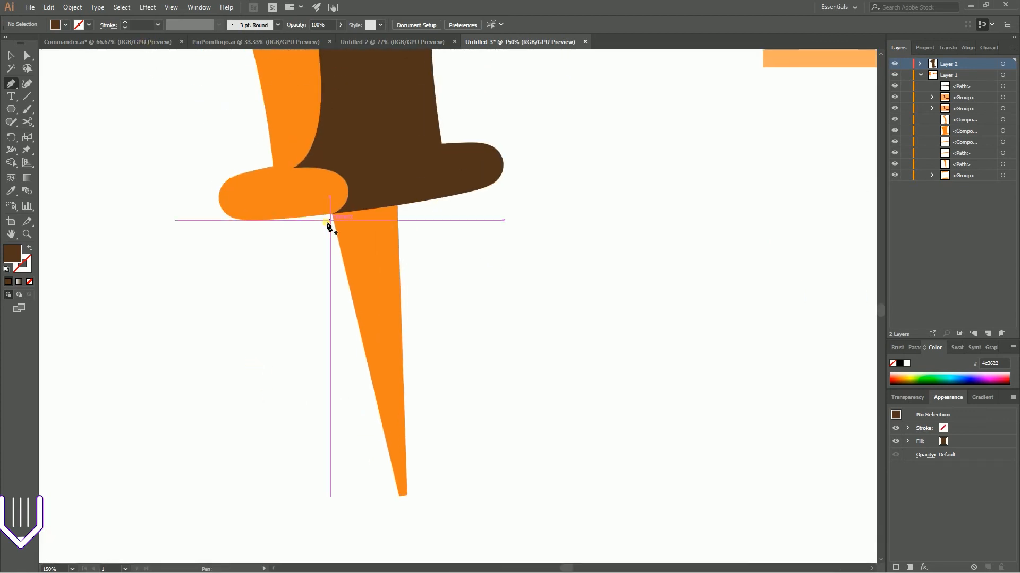
pyautogui.click(332, 217)
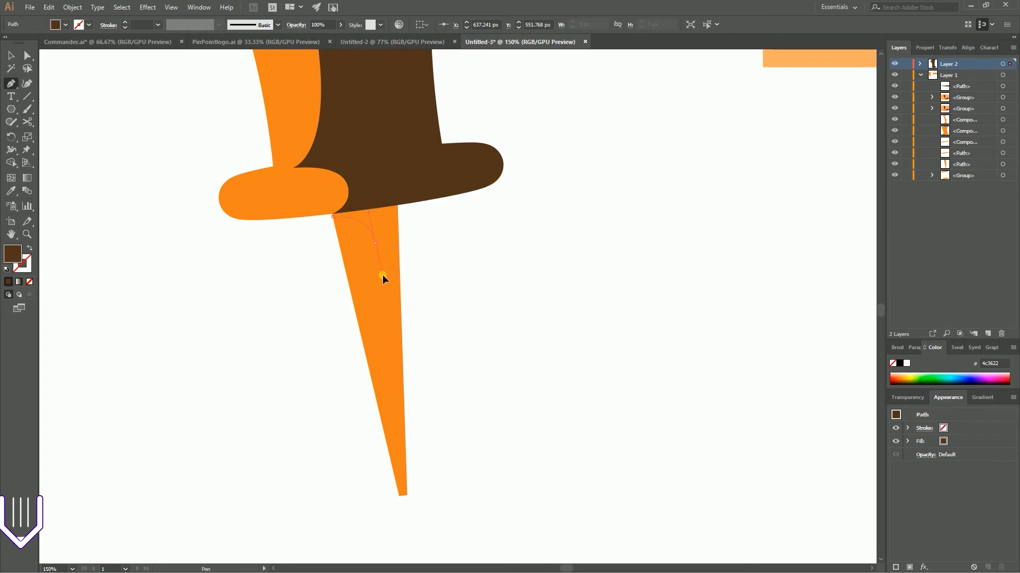
pyautogui.moveTo(383, 275); pyautogui.dragTo(382, 275)
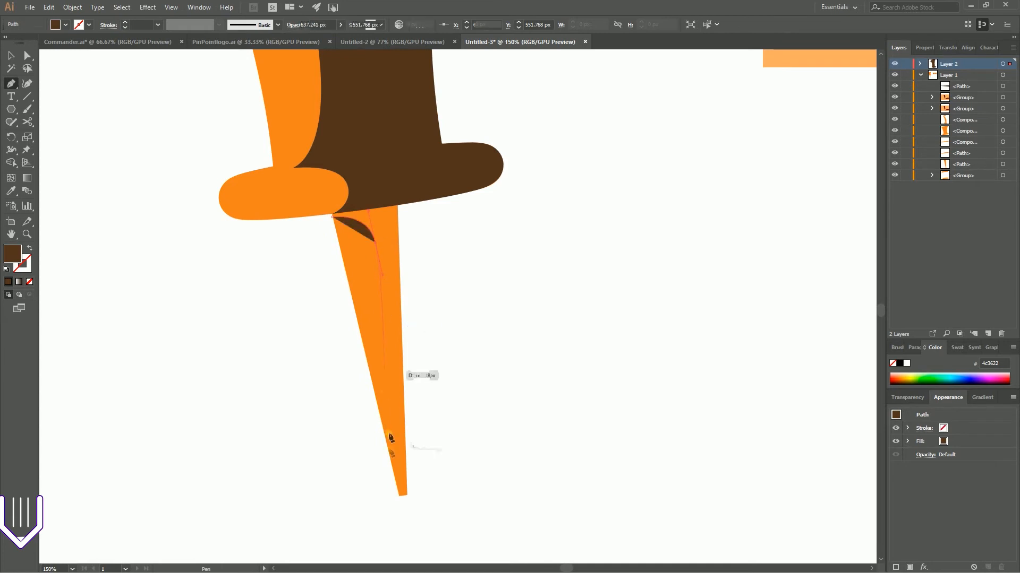
pyautogui.click(403, 500)
pyautogui.click(479, 504)
pyautogui.click(502, 279)
pyautogui.click(485, 227)
pyautogui.click(420, 152)
pyautogui.moveTo(358, 139); pyautogui.dragTo(322, 146)
pyautogui.click(277, 165)
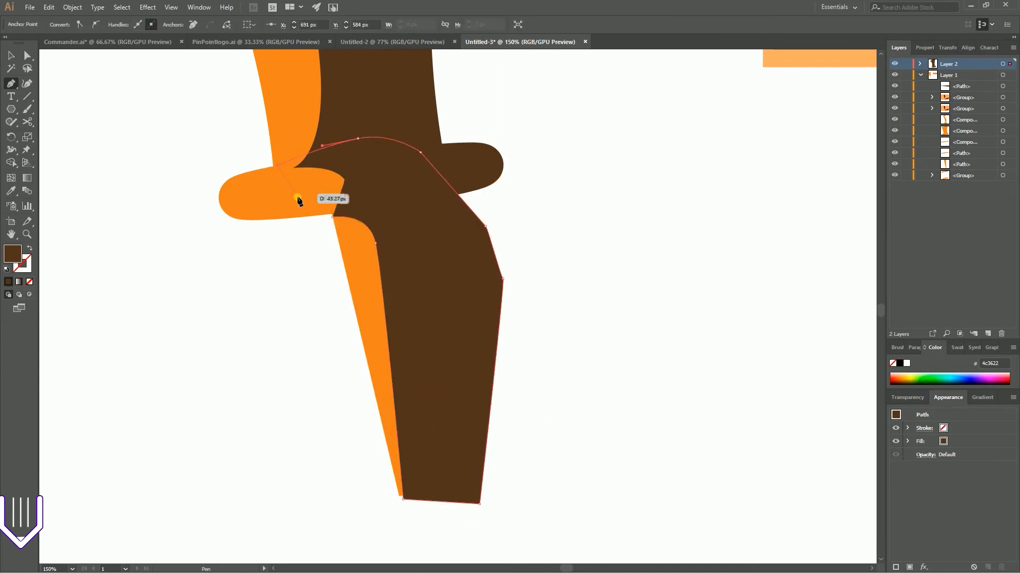
pyautogui.click(320, 234)
pyautogui.click(333, 218)
# Step: Duplicate the orange needle in place
pyautogui.click(11, 55)
pyautogui.click(345, 232)
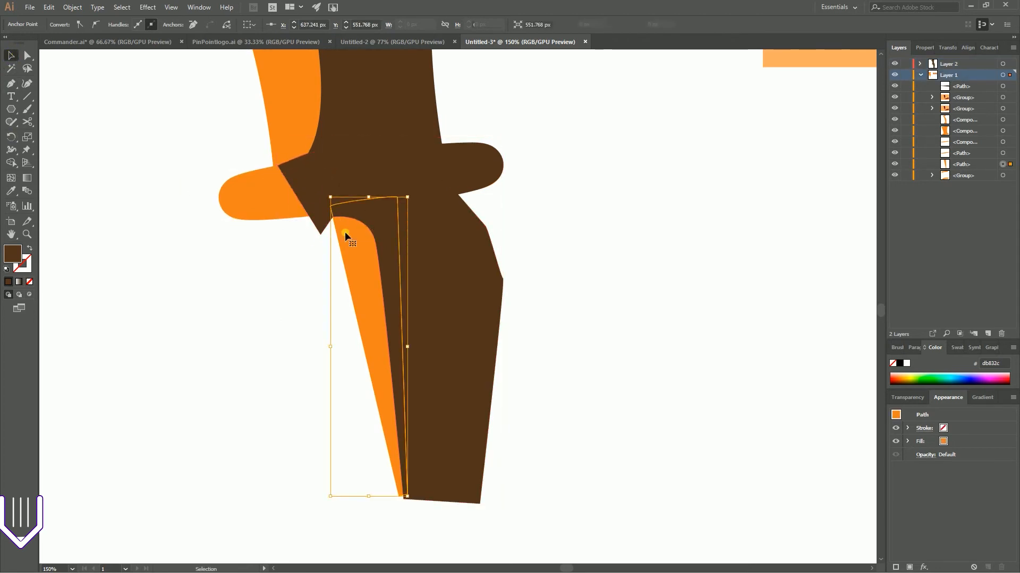
pyautogui.press('a')
pyautogui.hotkey('ctrl', 'c')
pyautogui.hotkey('ctrl', 'f')
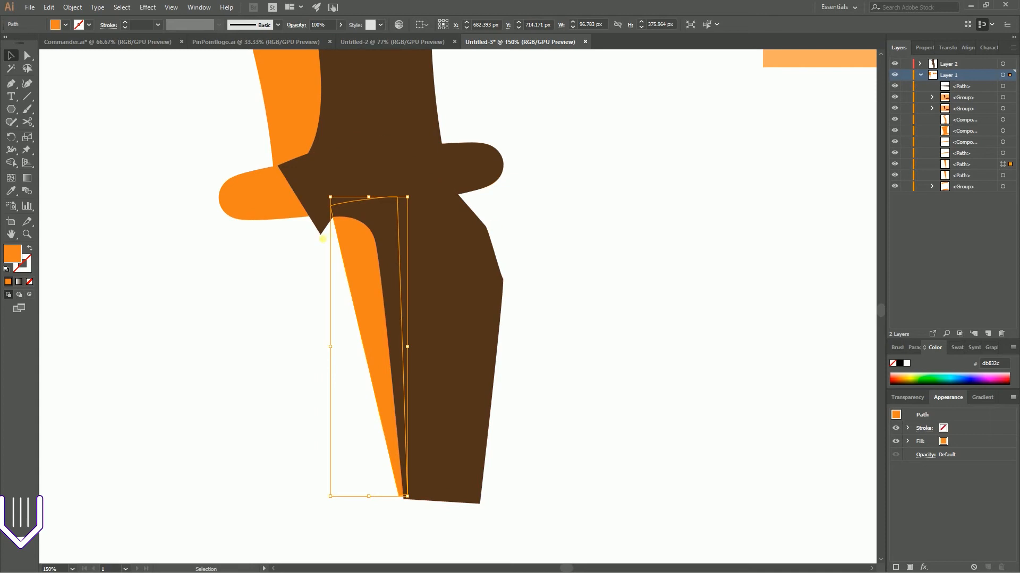
# Step: Intersect the needle copy with the new brown shape using Pathfinder to trim the shading to the needle's outline
pyautogui.keyDown('shift'); pyautogui.click(441, 244); pyautogui.keyUp('shift')
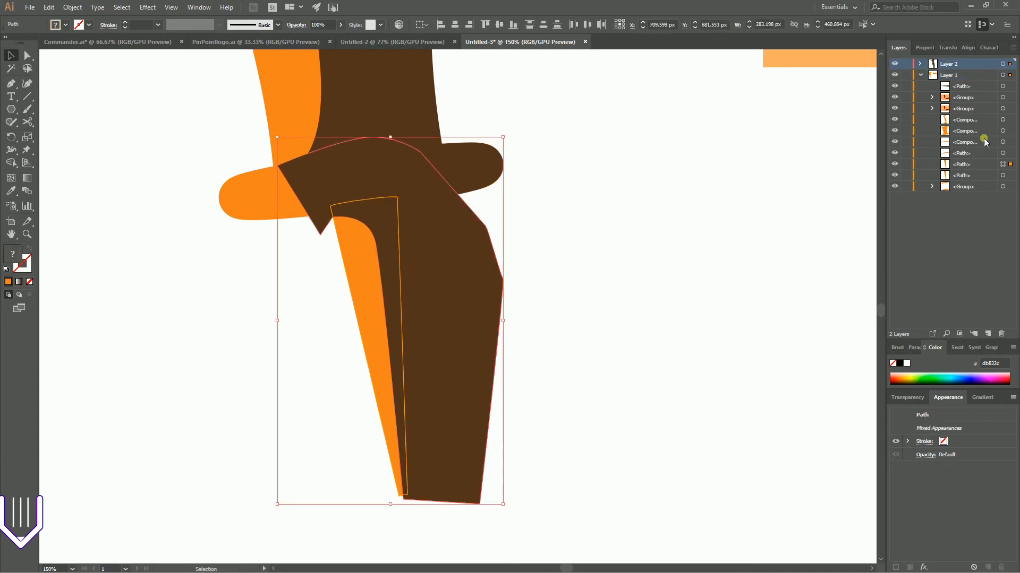
pyautogui.click(926, 47)
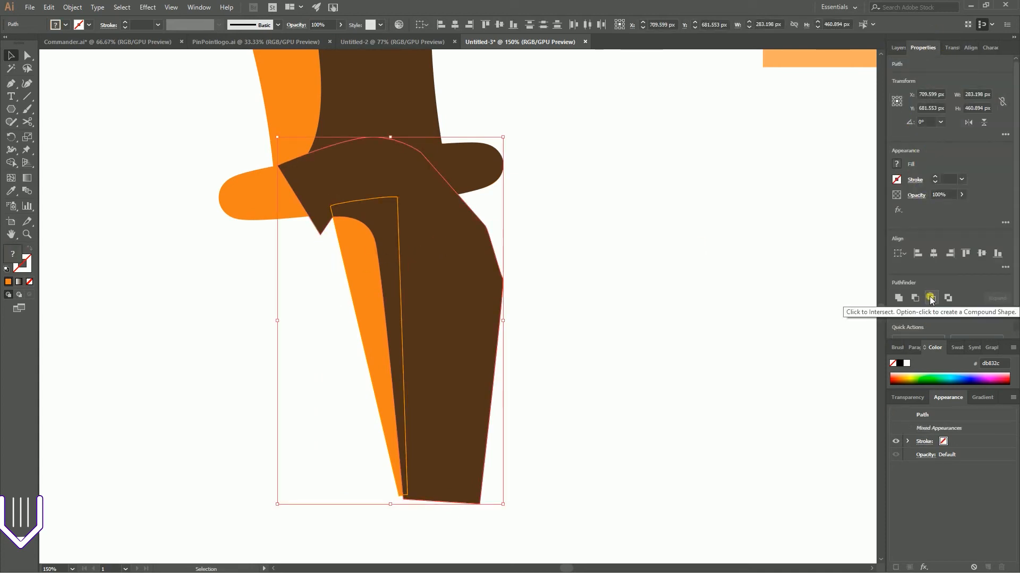
pyautogui.click(931, 298)
pyautogui.click(511, 245)
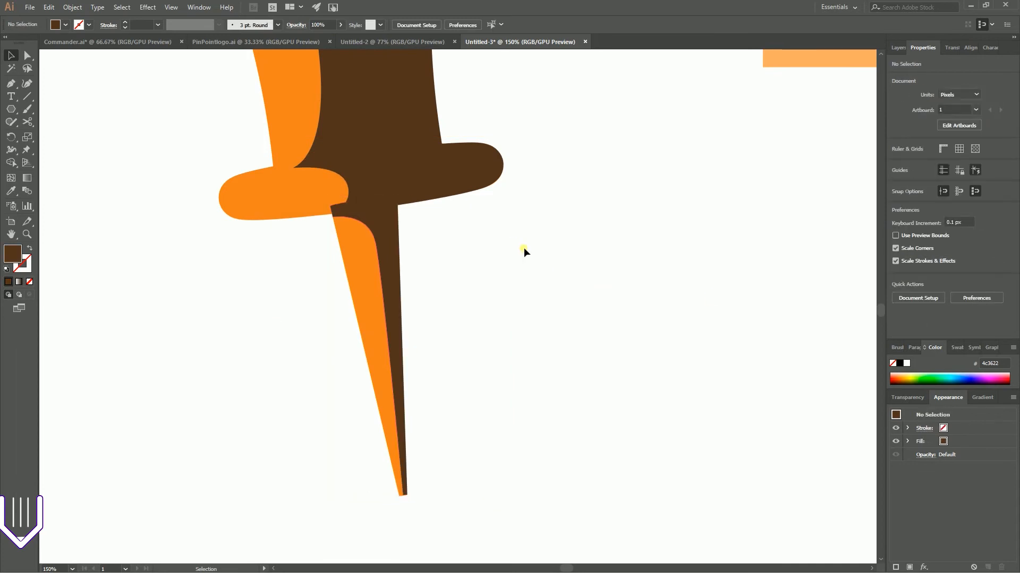
# Step: Select the orange and brown needle pieces and move them onto Layer 1
pyautogui.moveTo(524, 248); pyautogui.dragTo(255, 403)
pyautogui.press('ctrl')
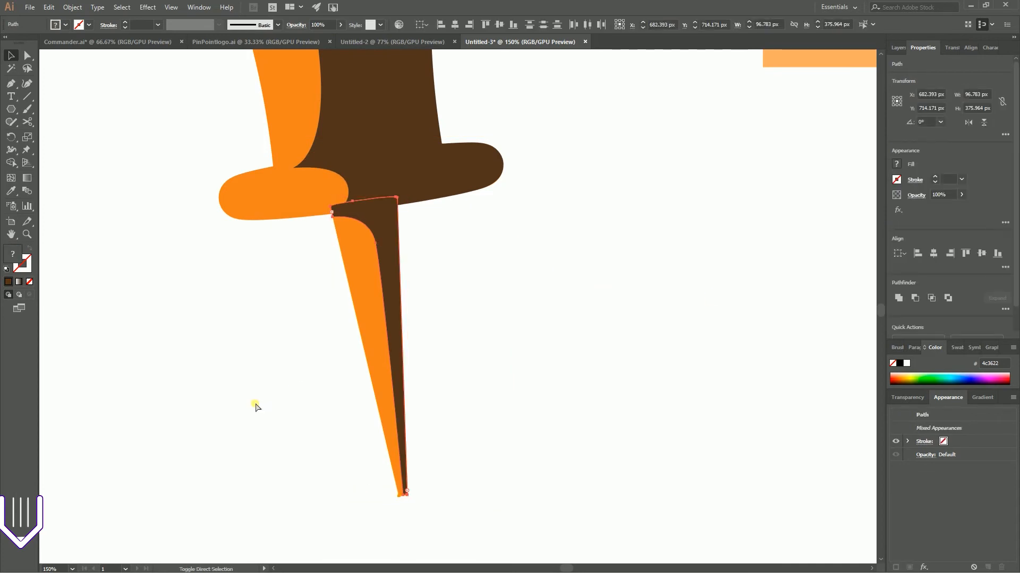
pyautogui.click(477, 318)
pyautogui.moveTo(511, 233); pyautogui.dragTo(281, 366)
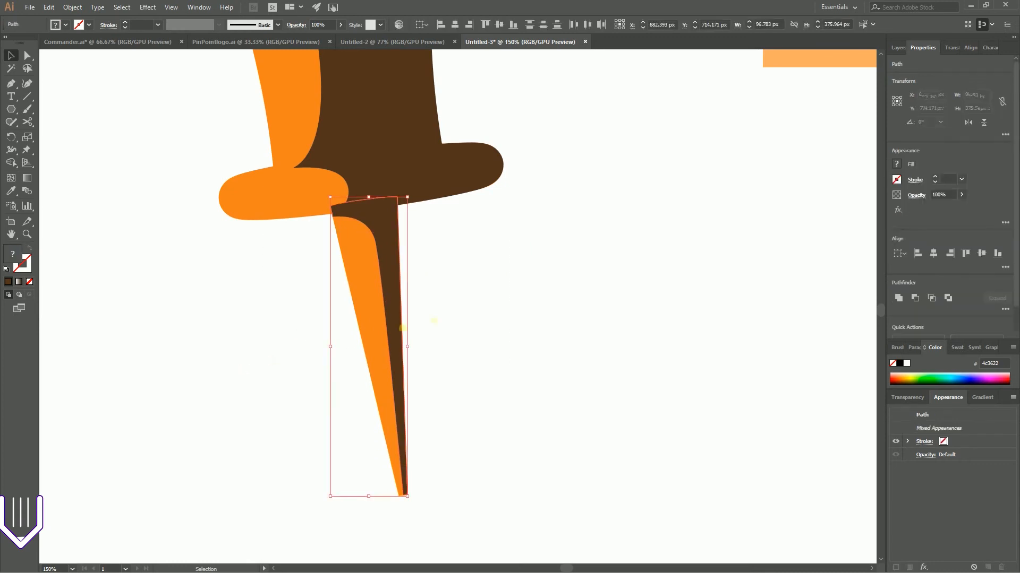
pyautogui.click(898, 49)
pyautogui.moveTo(1011, 70); pyautogui.dragTo(1010, 76)
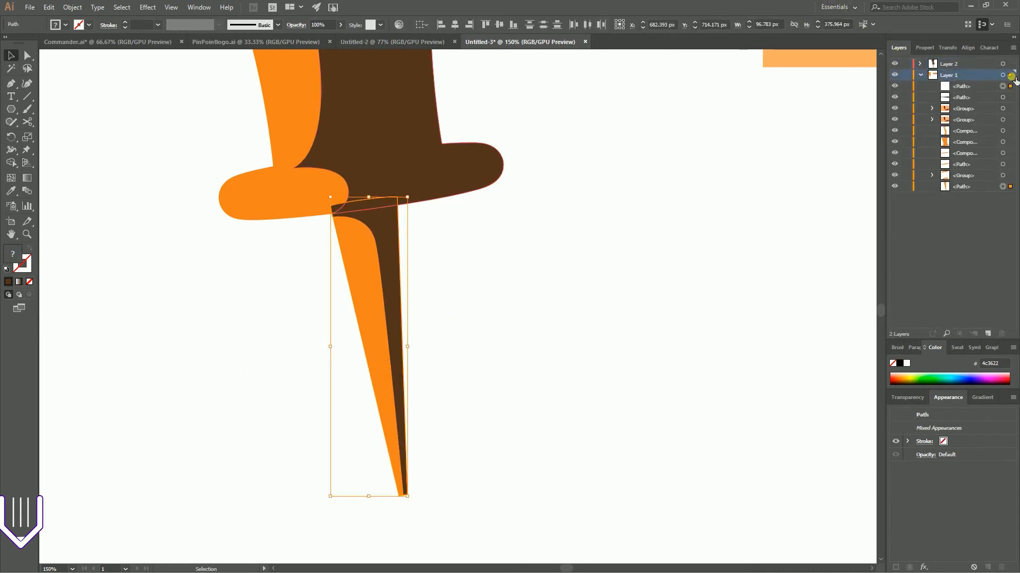
# Step: Send both needle pieces to the back, behind the pushpin's flange
pyautogui.click(493, 225)
pyautogui.moveTo(482, 229); pyautogui.dragTo(320, 322)
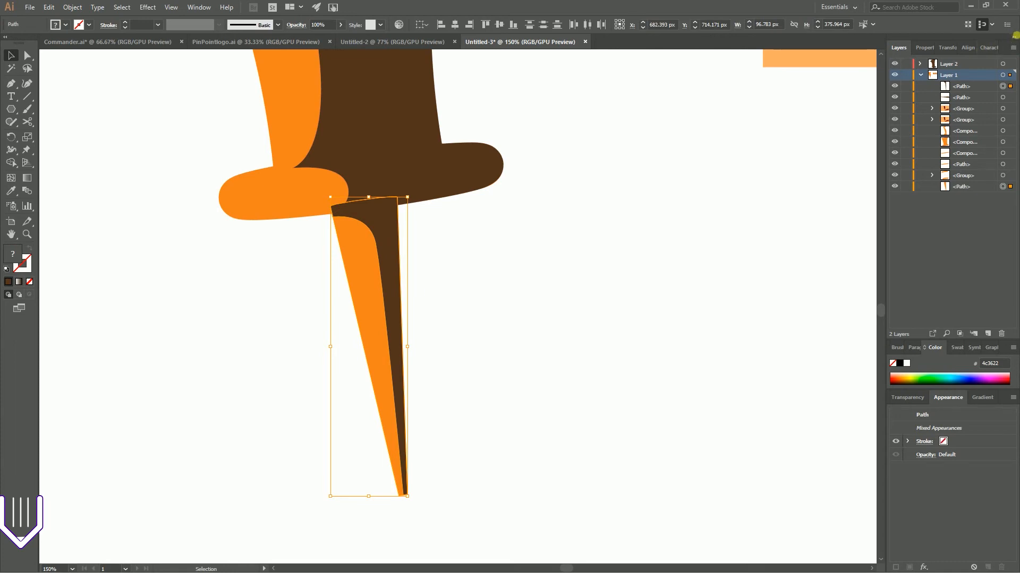
pyautogui.hotkey('ctrl', 'shift', '[')
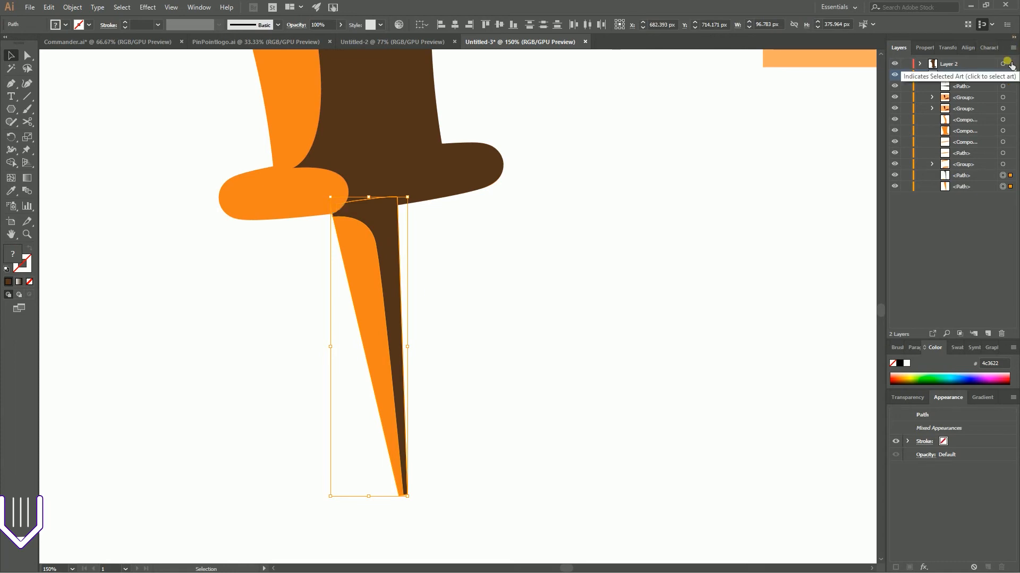
pyautogui.click(537, 227)
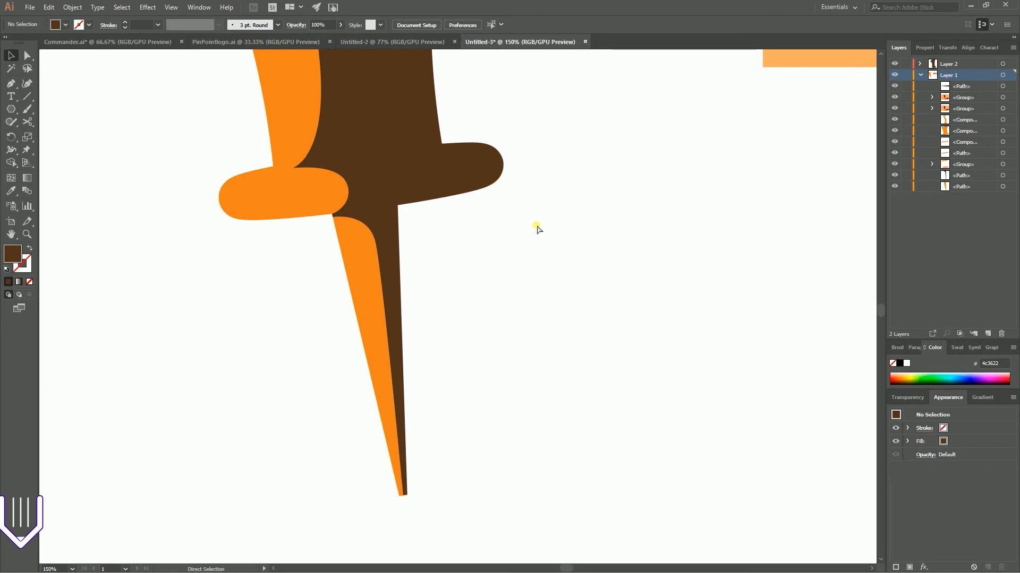
# Step: Scale the whole pushpin down to about three quarters of its size and reposition it on the artboard
pyautogui.hotkey('ctrl', '-')
pyautogui.hotkey('ctrl', '-')
pyautogui.hotkey('ctrl', '-')
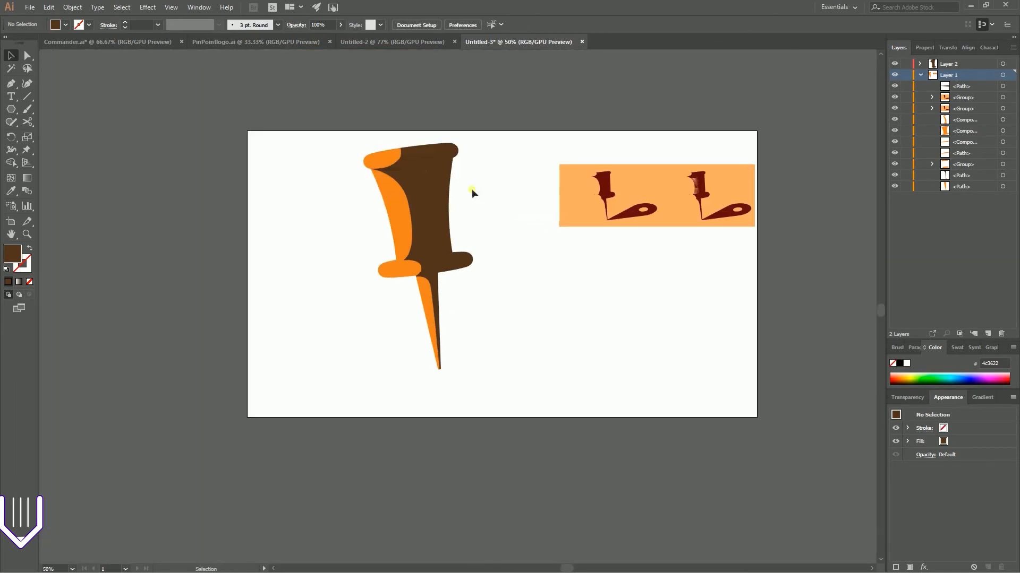
pyautogui.moveTo(364, 219); pyautogui.dragTo(512, 409)
pyautogui.moveTo(427, 255); pyautogui.dragTo(435, 223)
pyautogui.moveTo(473, 165); pyautogui.dragTo(458, 194)
pyautogui.click(488, 249)
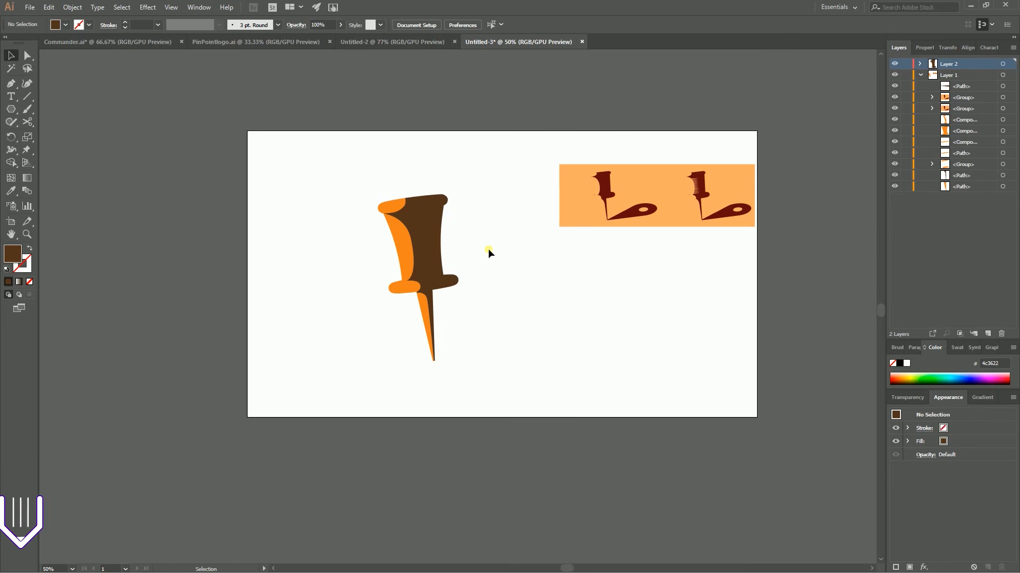
# Step: Select both reference images and shift them away from the pushpin, partly beyond the artboard's edge, to clear drawing space
pyautogui.click(11, 113)
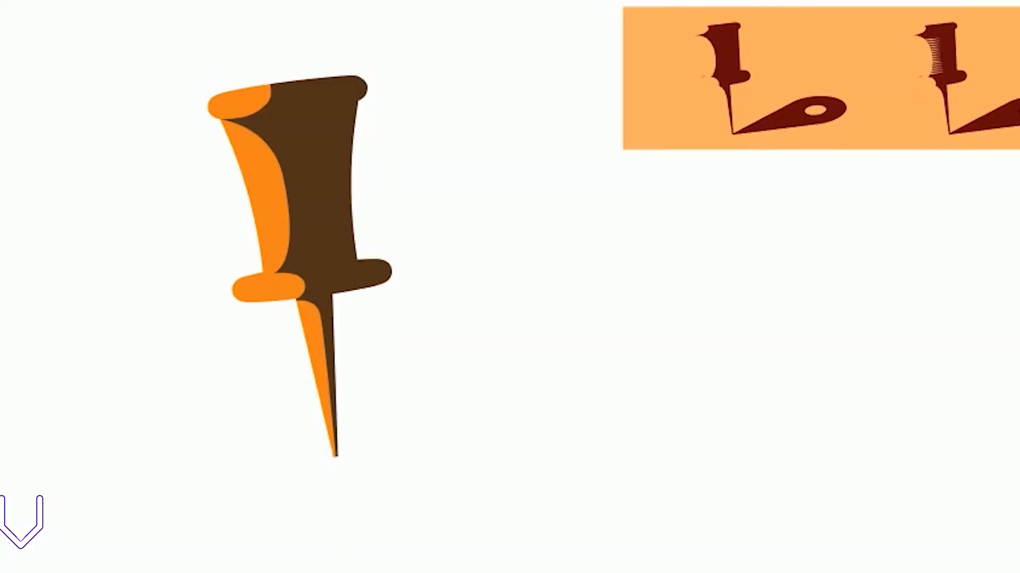
pyautogui.press('space')
pyautogui.moveTo(689, 101); pyautogui.dragTo(518, 111)
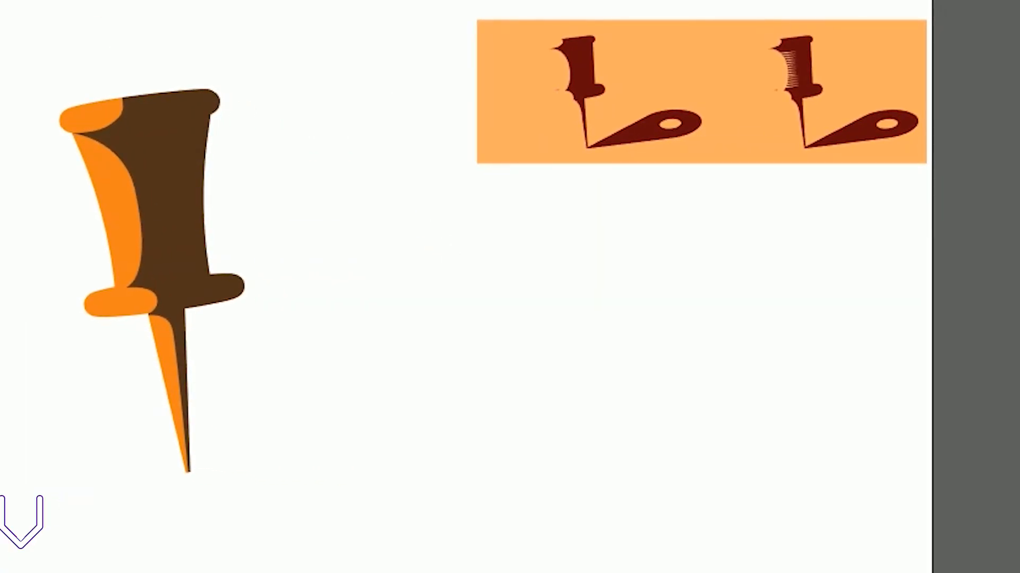
pyautogui.click(739, 61)
pyautogui.keyDown('shift'); pyautogui.click(683, 100); pyautogui.keyUp('shift')
pyautogui.moveTo(589, 90); pyautogui.dragTo(881, 78)
# Step: Draw a large dark brown circle with the Ellipse tool in the empty space beside the pushpin, then deselect it
pyautogui.press('l')
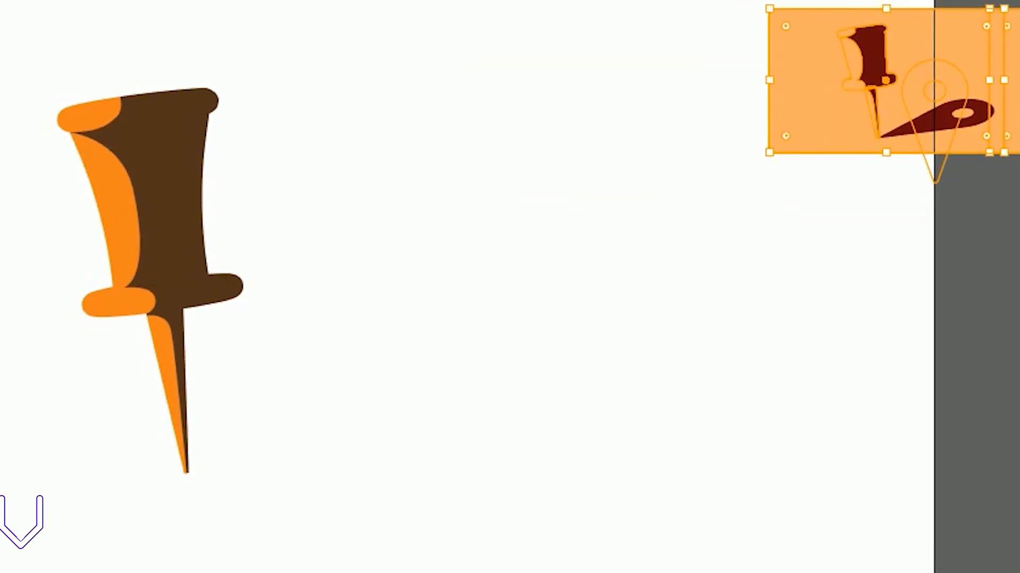
pyautogui.moveTo(450, 135); pyautogui.dragTo(534, 241)
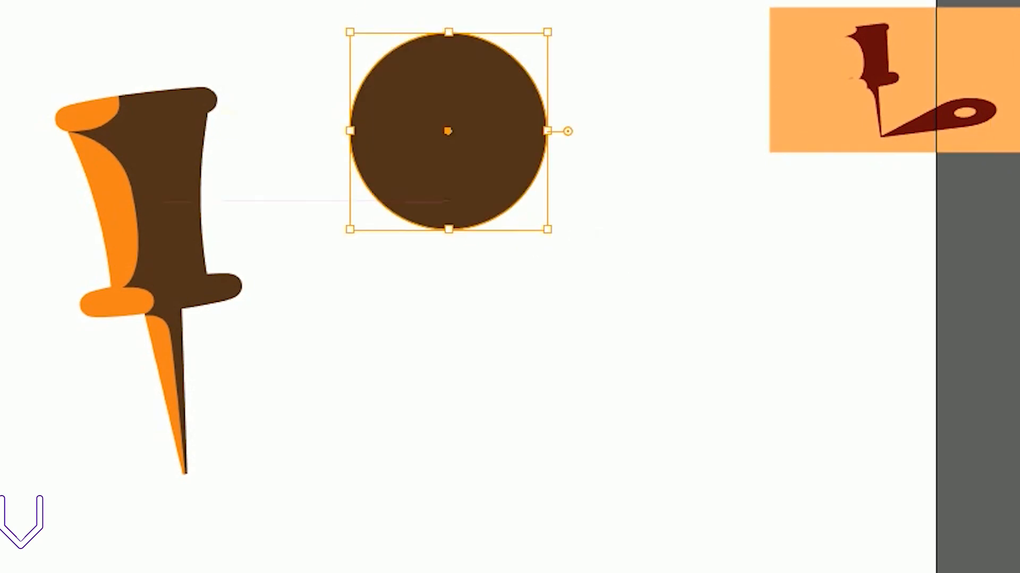
pyautogui.press('v')
pyautogui.click(448, 421)
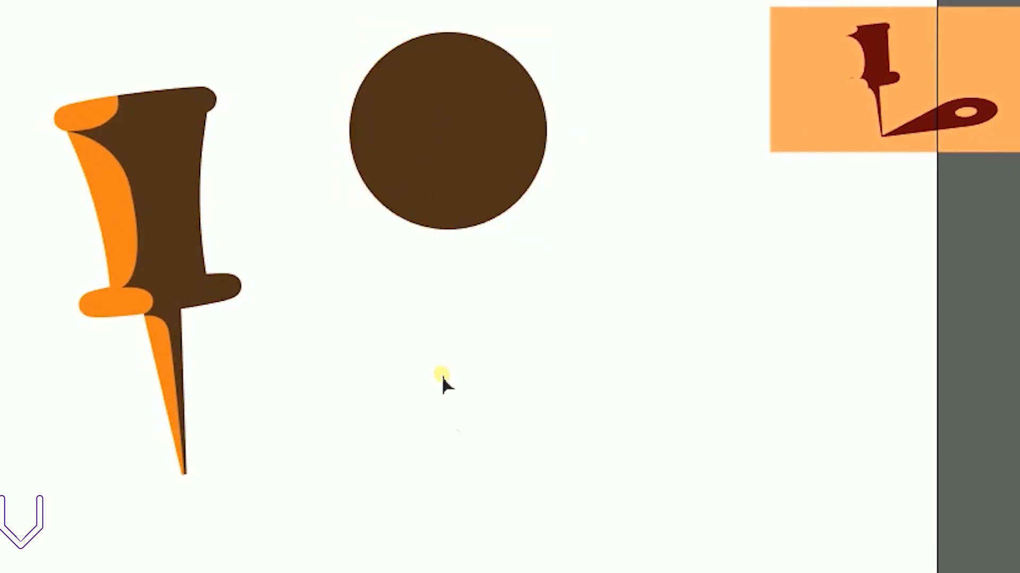
# Step: Draw a tiny dark brown circle centred well below the large circle and select both circles
pyautogui.moveTo(446, 177); pyautogui.dragTo(460, 463)
pyautogui.moveTo(461, 437)
pyautogui.mouseDown()
pyautogui.moveTo(476, 382)
pyautogui.moveTo(454, 398)
pyautogui.mouseUp()
pyautogui.press('l')
pyautogui.moveTo(455, 398); pyautogui.dragTo(454, 399)
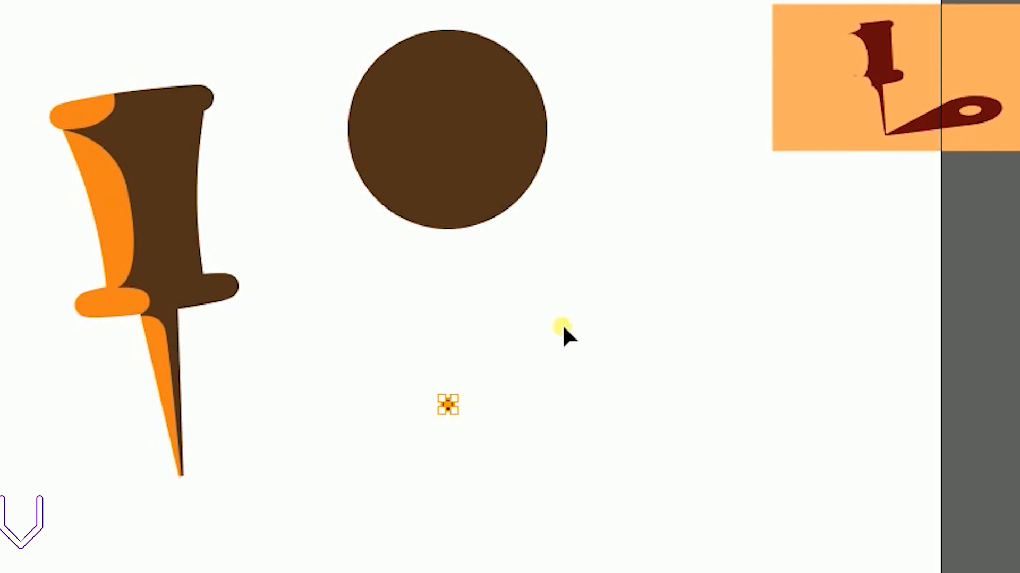
pyautogui.click(562, 325)
pyautogui.moveTo(593, 533); pyautogui.dragTo(592, 534)
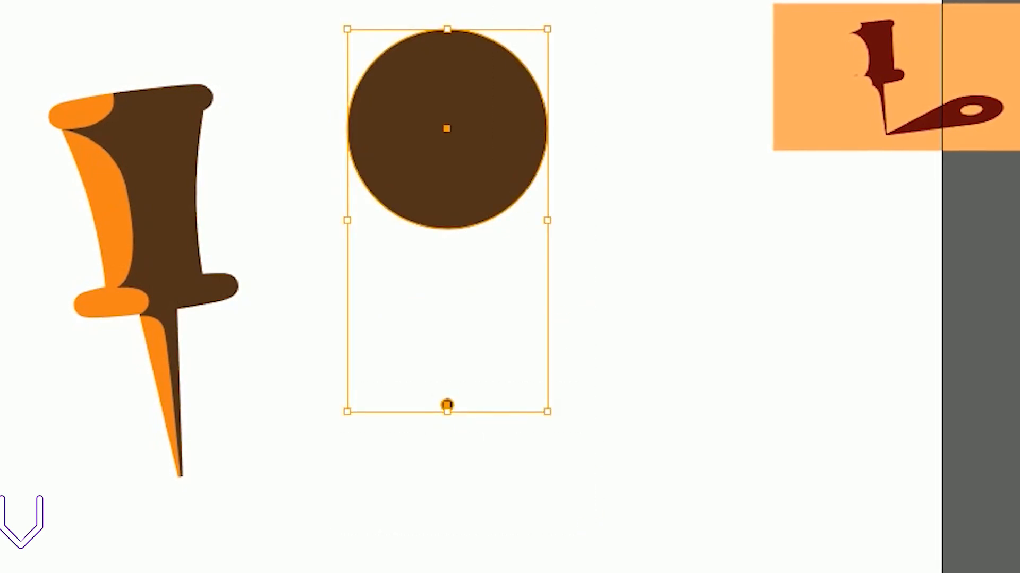